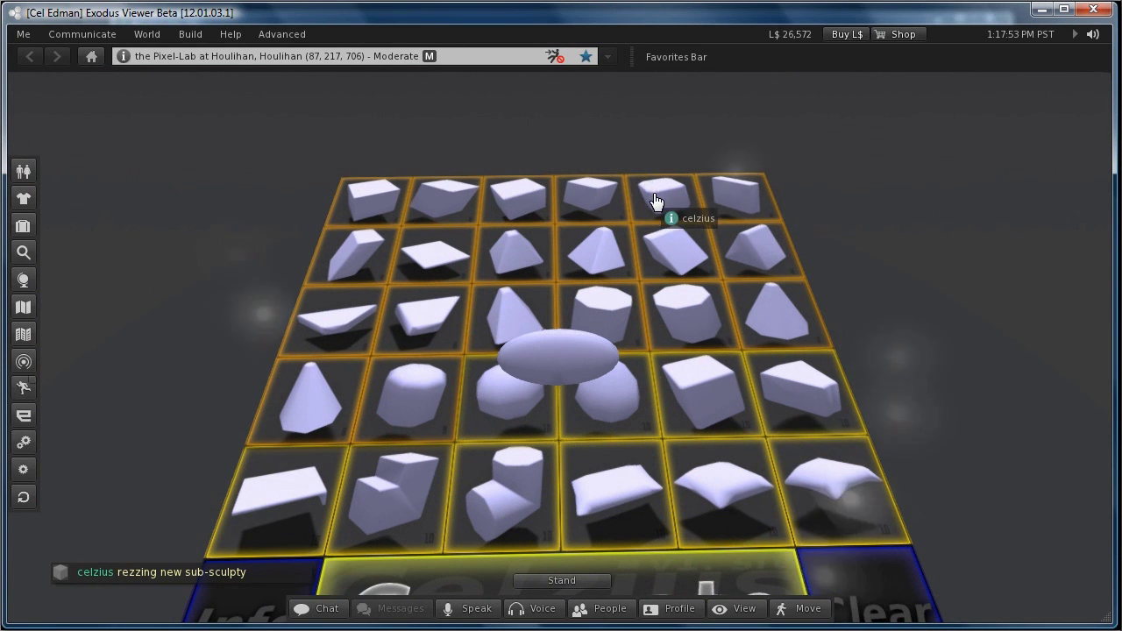
Edit the cube-shaped sculpt rezzed above the shape board and move it along the Y axis to 216.500
left_click_drag(563, 347, 612, 416, "alt")
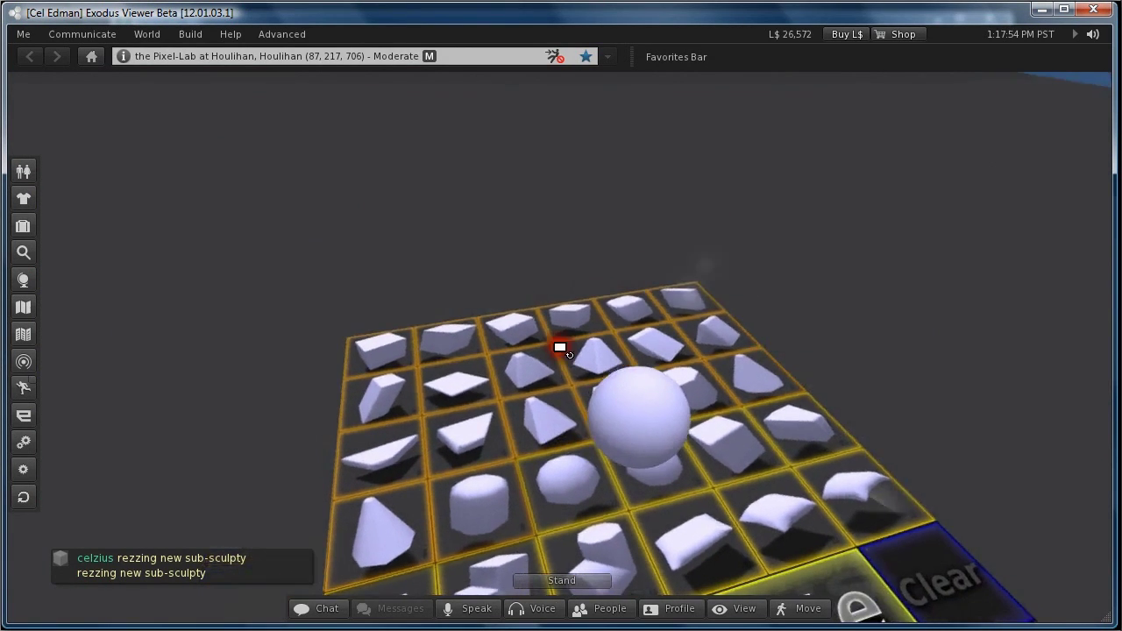
right_click(613, 415)
left_click(655, 178)
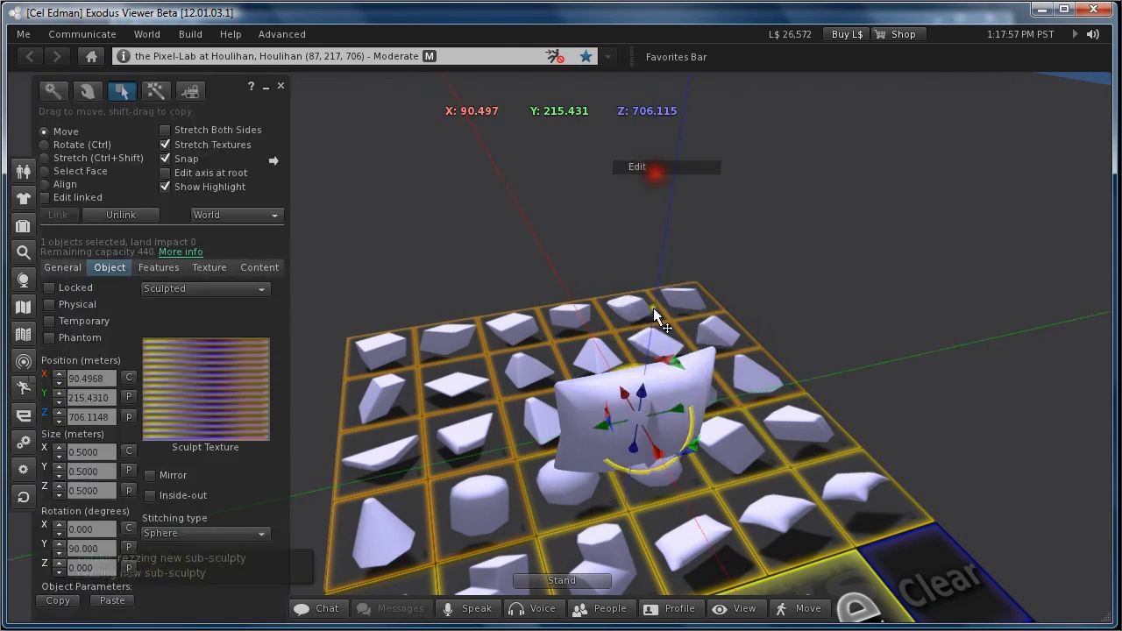
left_click_drag(671, 415, 382, 422)
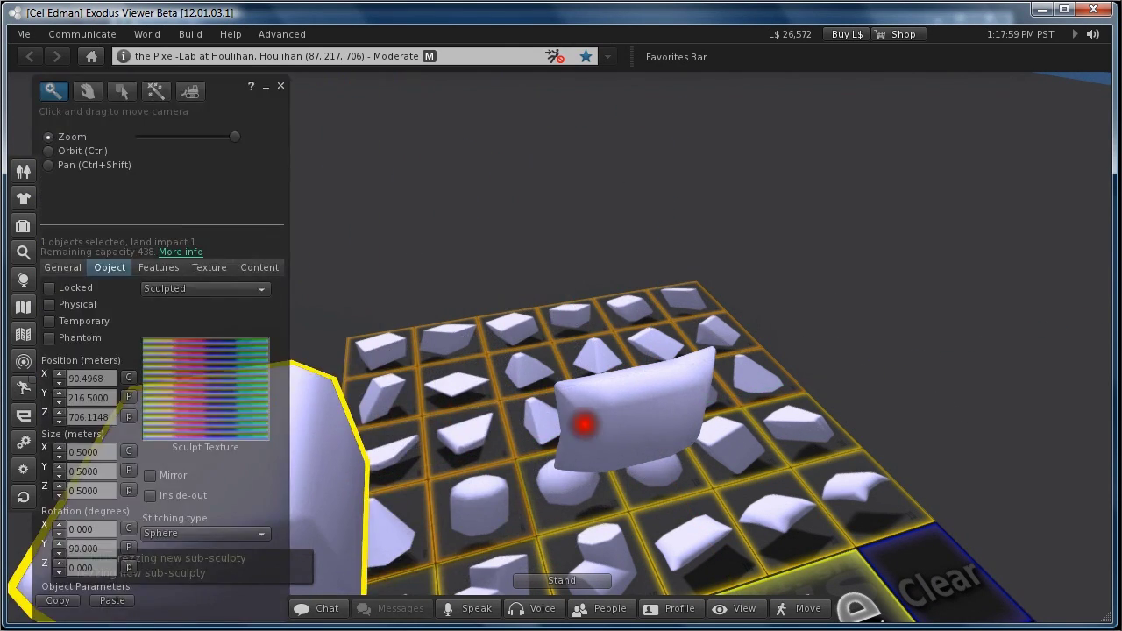
Select the cube and the pillow-shaped sculpt together, move both along the X axis to 93.203, and close editing
key("Escape")
left_click(578, 330, "shift")
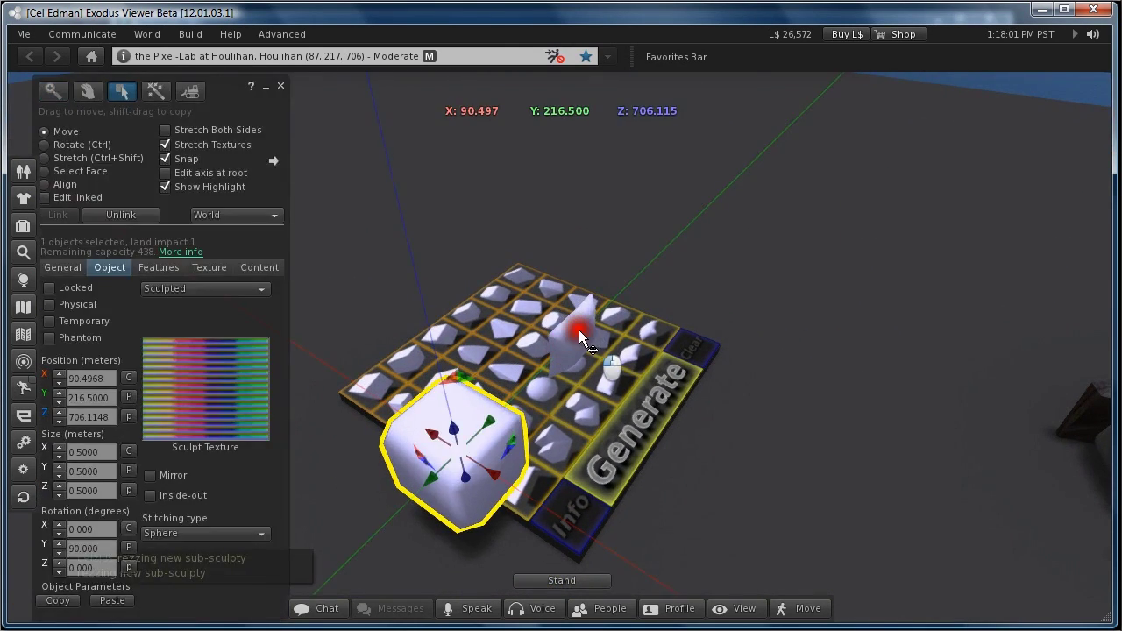
left_click_drag(561, 416, 371, 281)
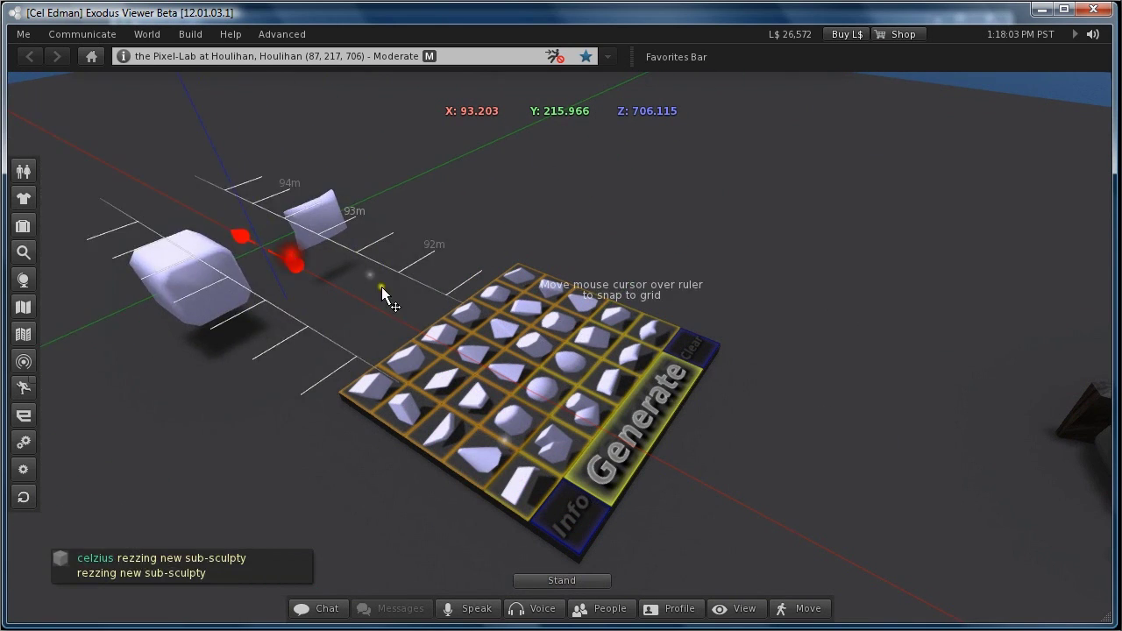
left_click(281, 86)
Rez another cube-shaped sculpt from the shape board and move it off the board along the X axis to about 92.443
scroll(510, 386, "up", 5)
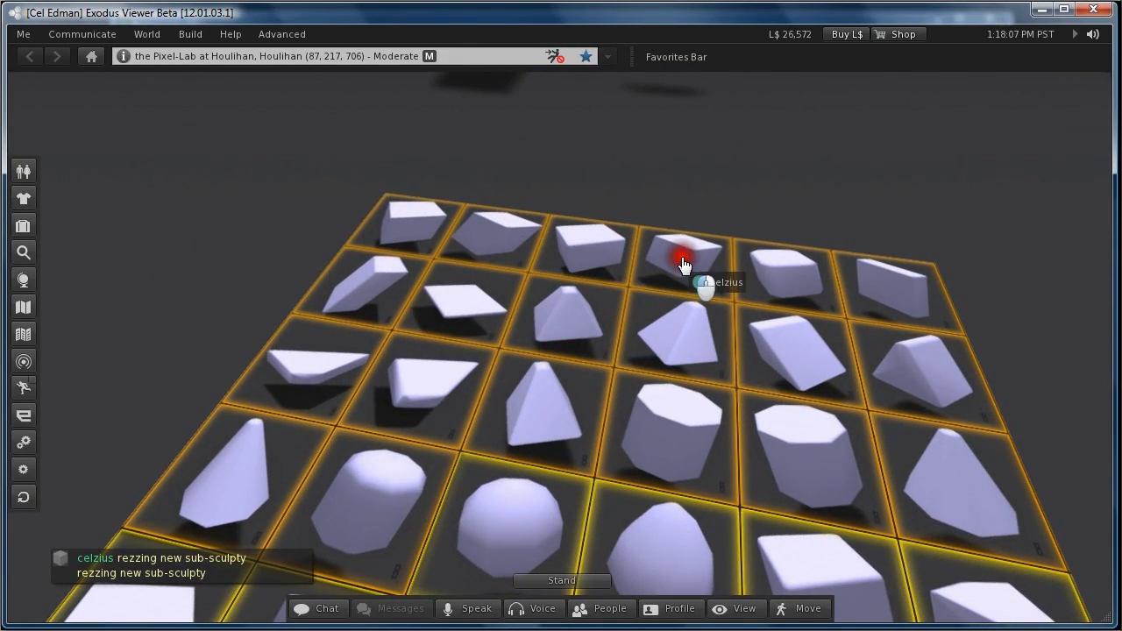
key("Escape")
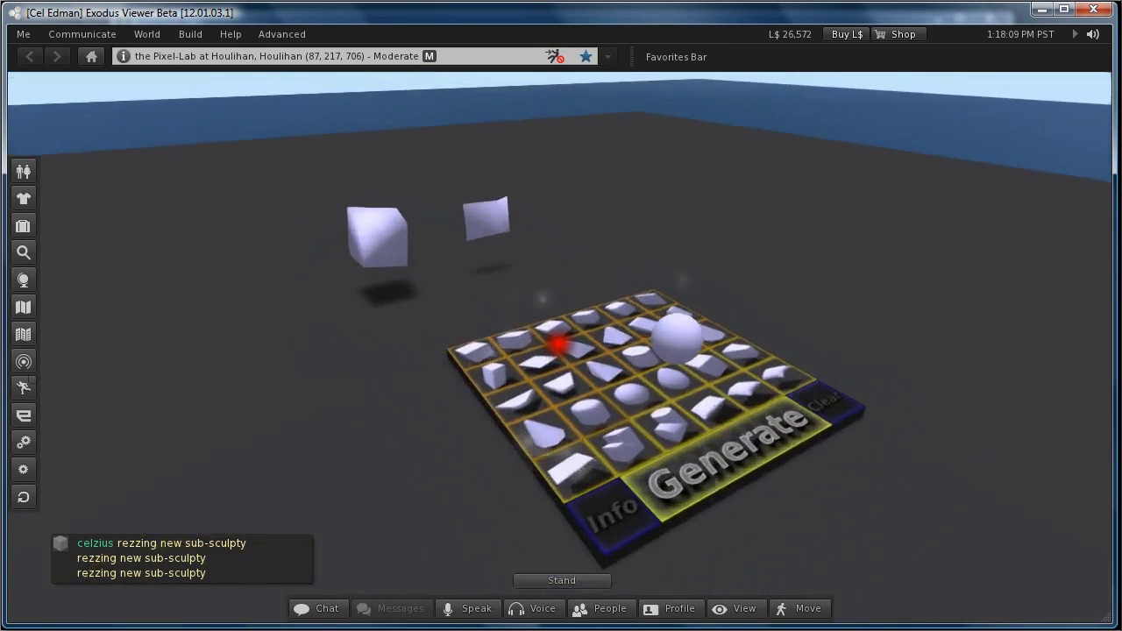
right_click(694, 370)
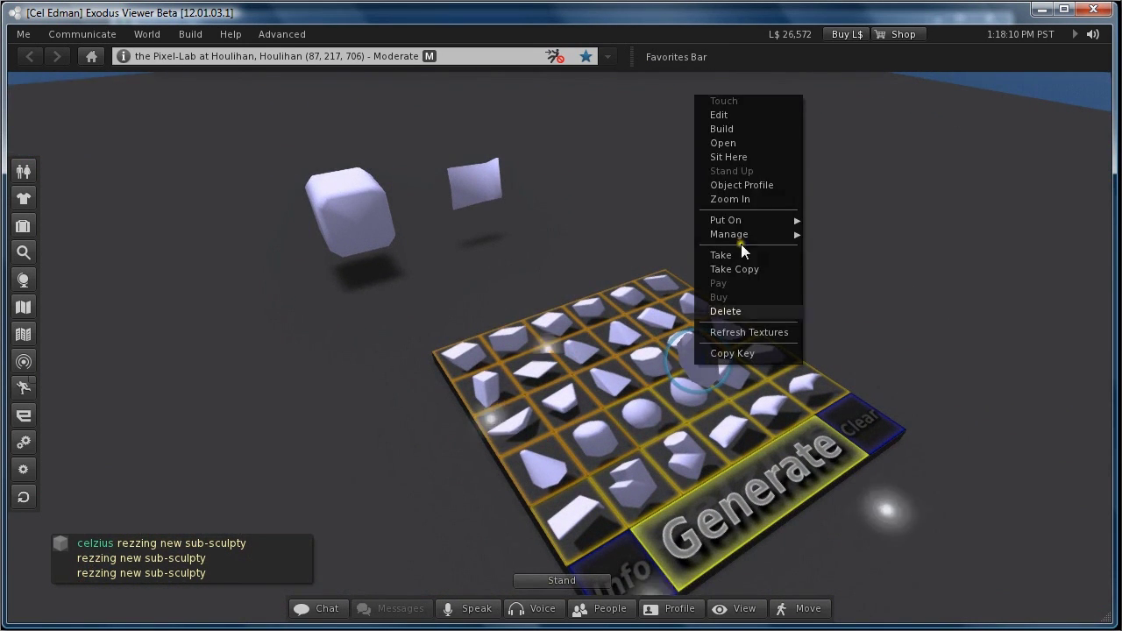
left_click(741, 114)
left_click_drag(719, 381, 534, 243)
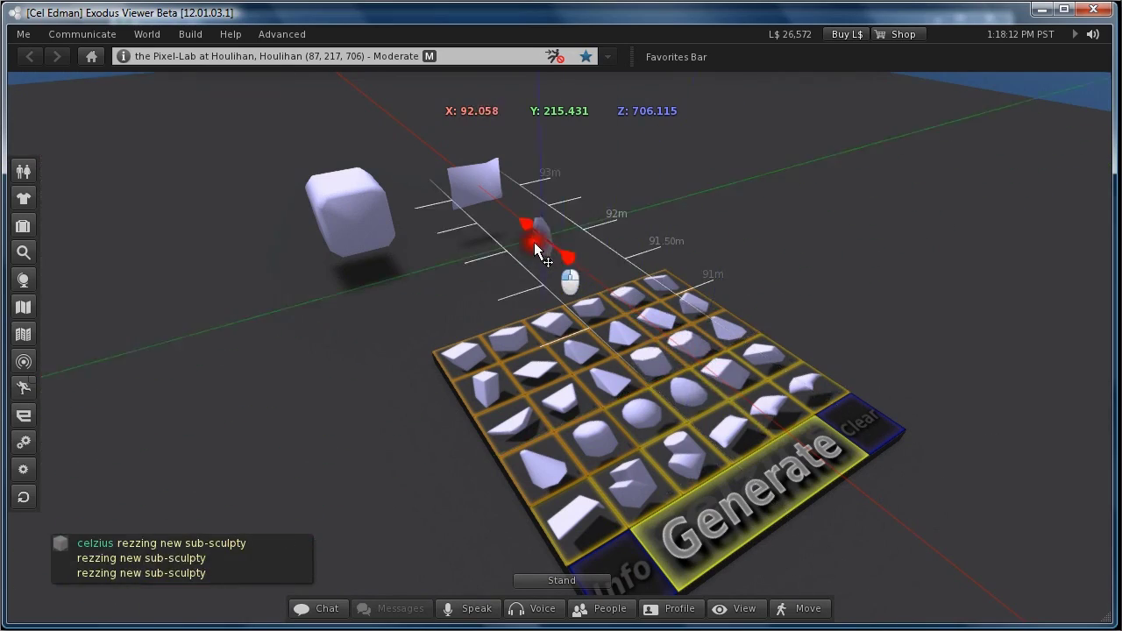
Flatten the new cube from its top into a slab about 0.18 m thick
key("Escape")
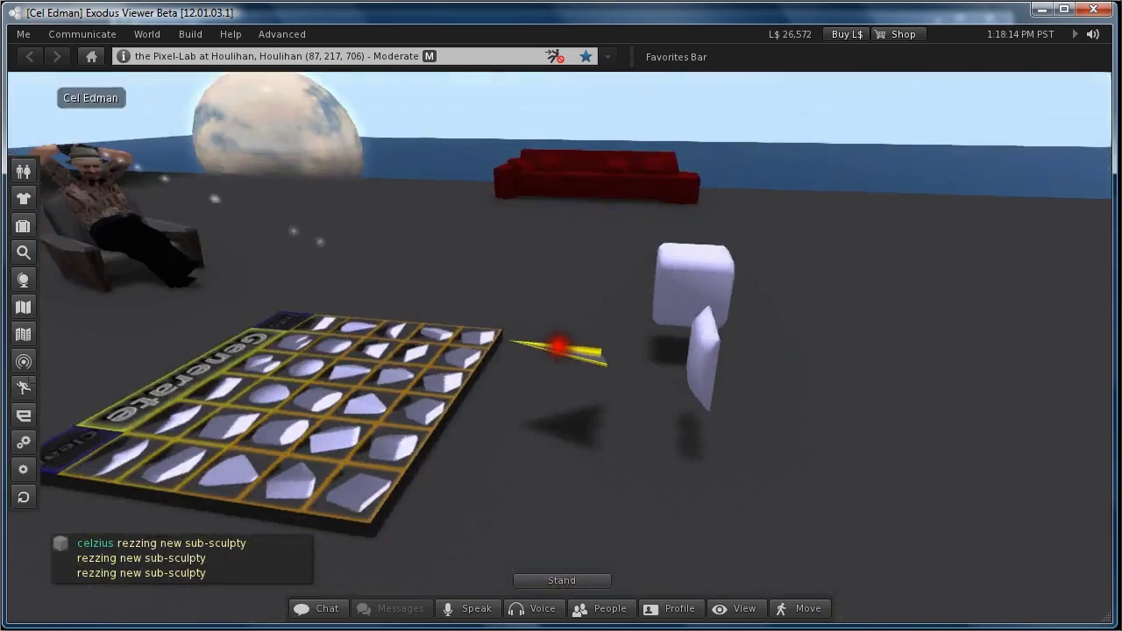
key("Left")
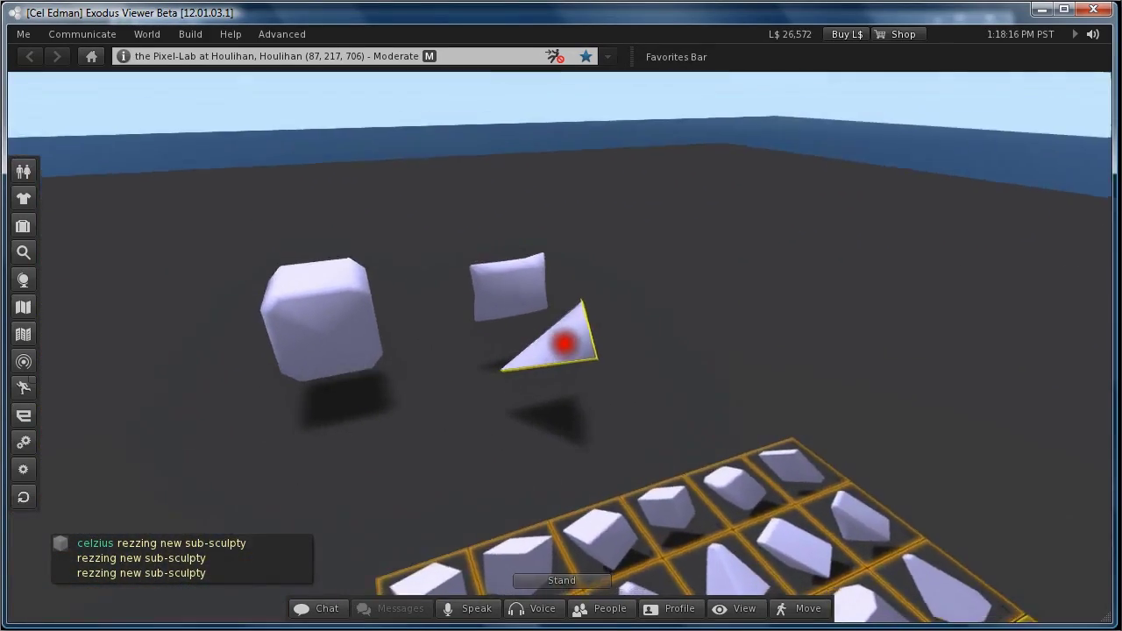
key("Left")
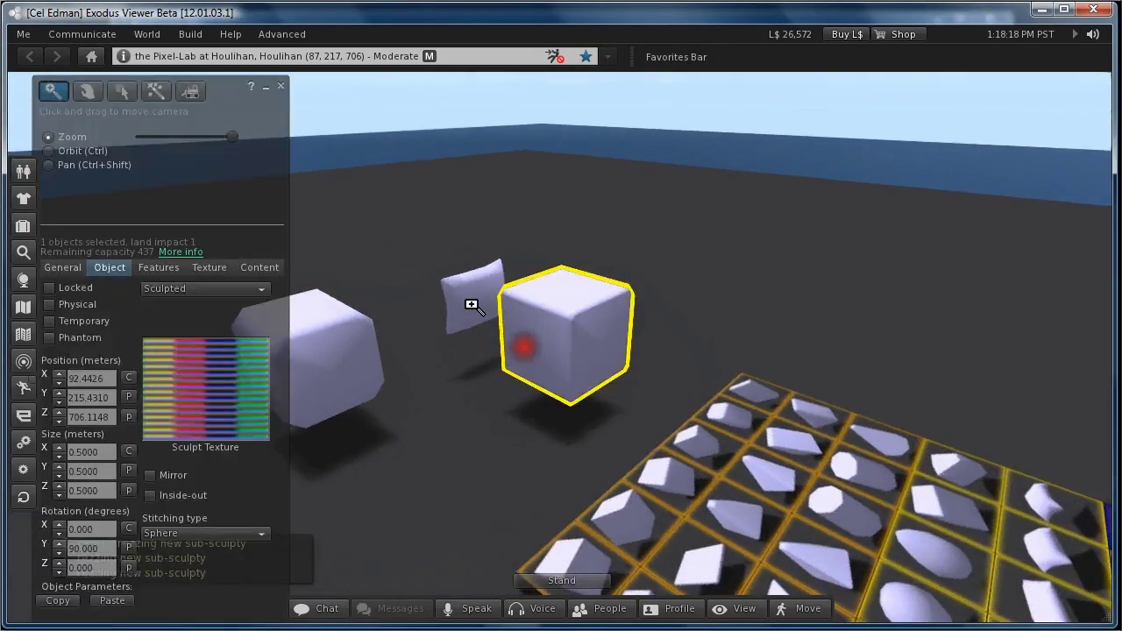
key("Left")
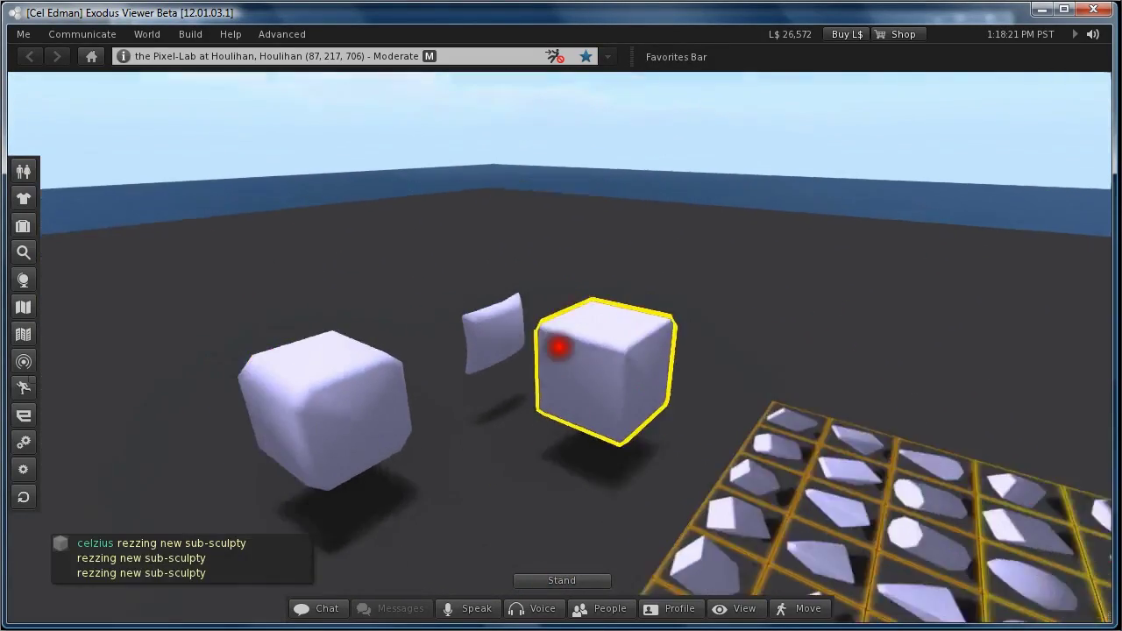
key("Up")
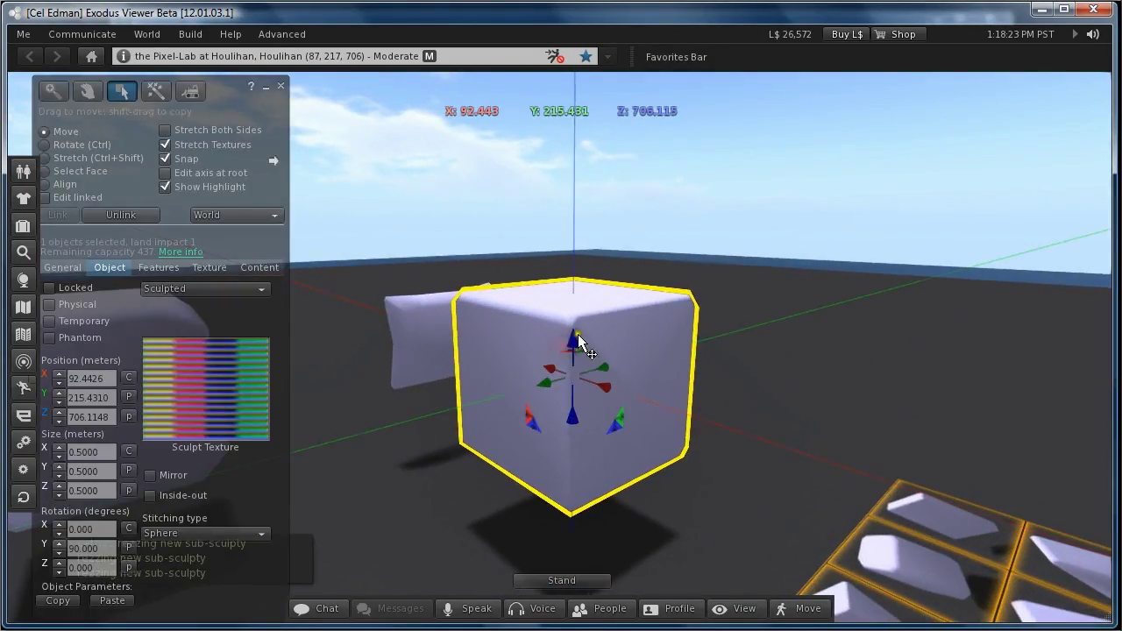
mouse_move(575, 303)
left_mouse_down("ctrl+shift")
mouse_move(576, 291)
mouse_move(583, 393)
mouse_move(546, 283)
mouse_move(559, 350)
left_mouse_up("ctrl+shift")
Delete the pillow-shaped sculpt and the larger cube behind the flattened block
left_click(508, 298)
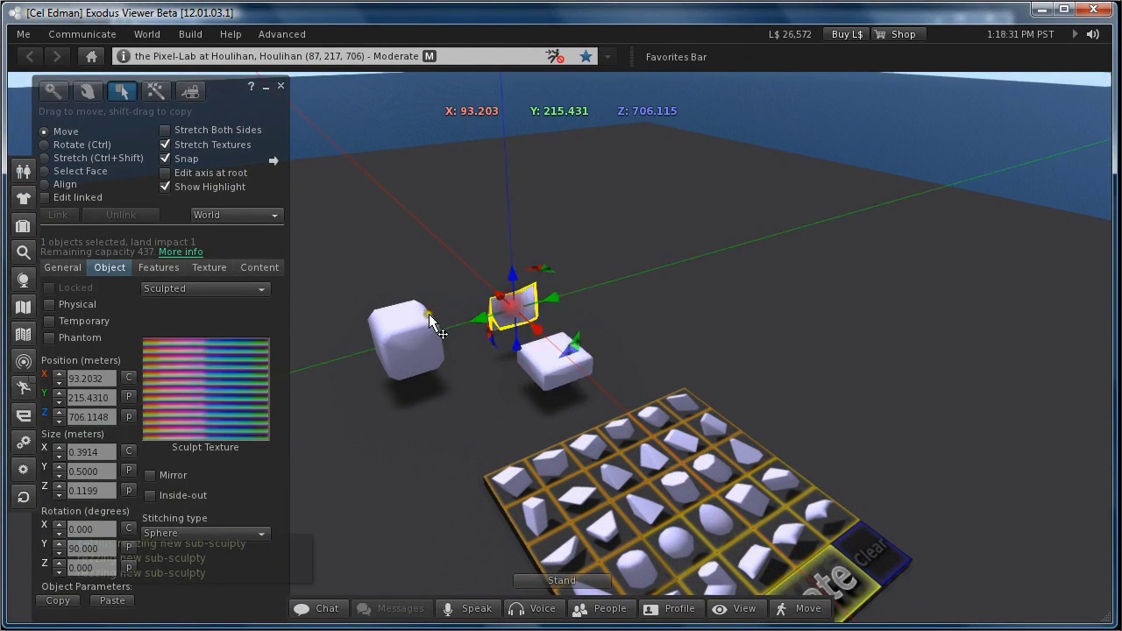
left_click(407, 326, "alt")
left_click(408, 323, "shift")
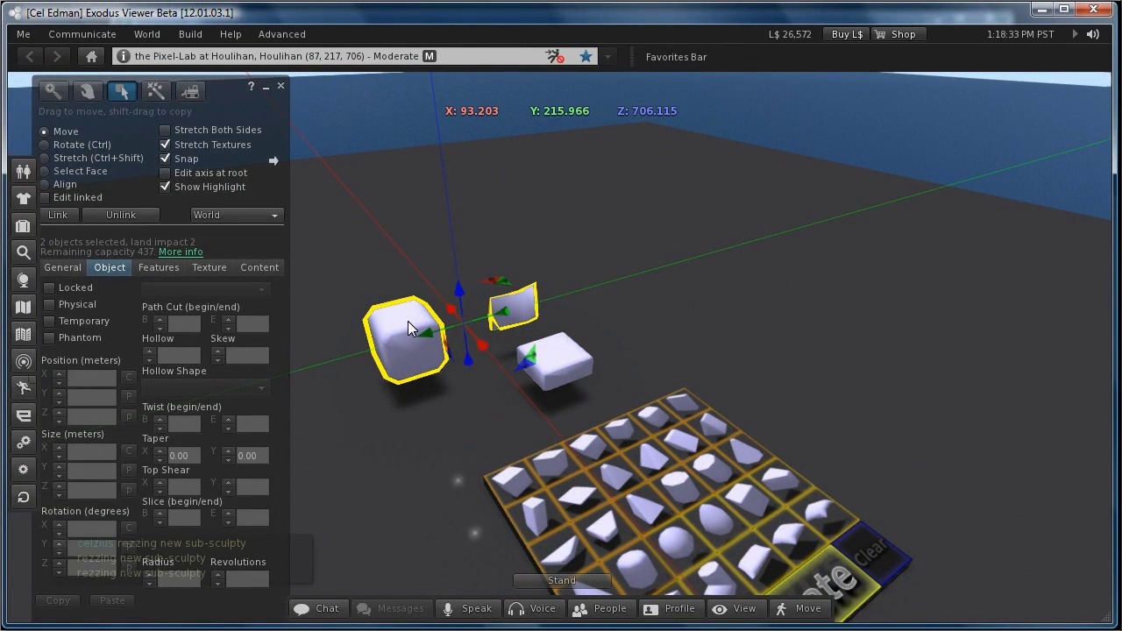
key("Delete")
Copy the flattened block repeatedly along the Y axis to form a row of four blocks
right_click(550, 349)
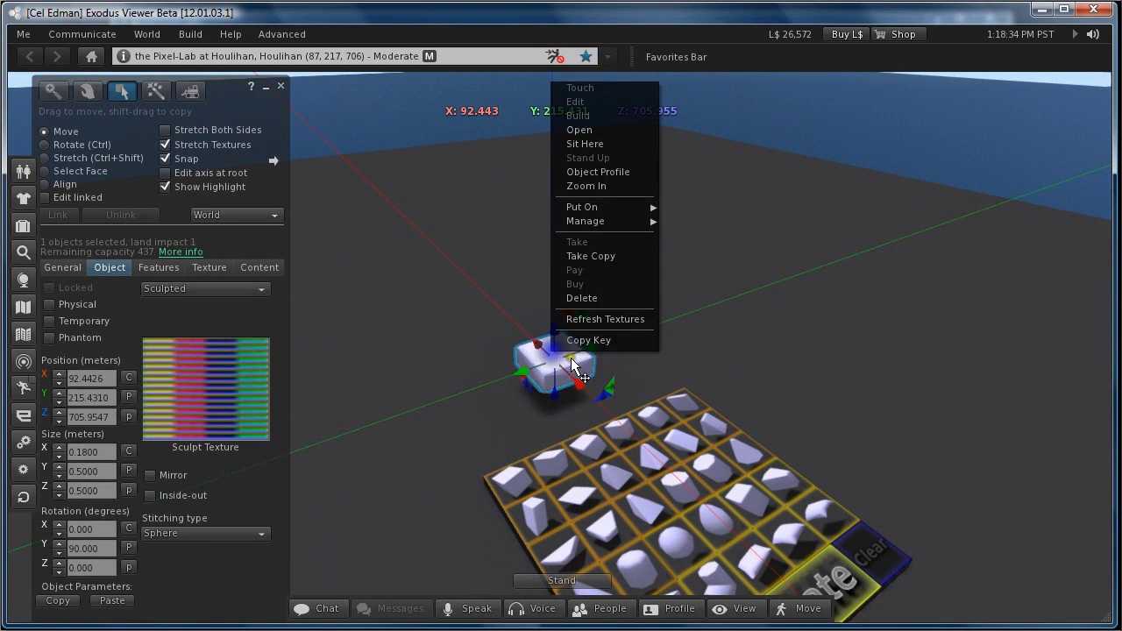
left_click(585, 103)
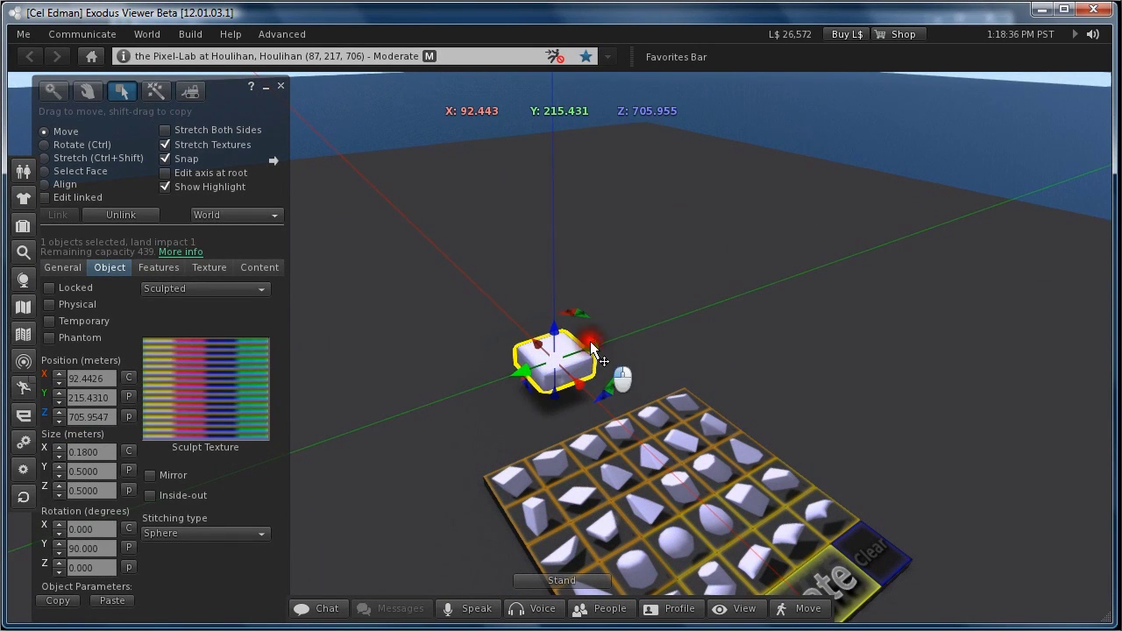
left_click_drag(591, 344, 726, 300, "shift")
Select all four blocks and copy the row along the X axis to make four parallel rows
left_click(655, 324, "shift")
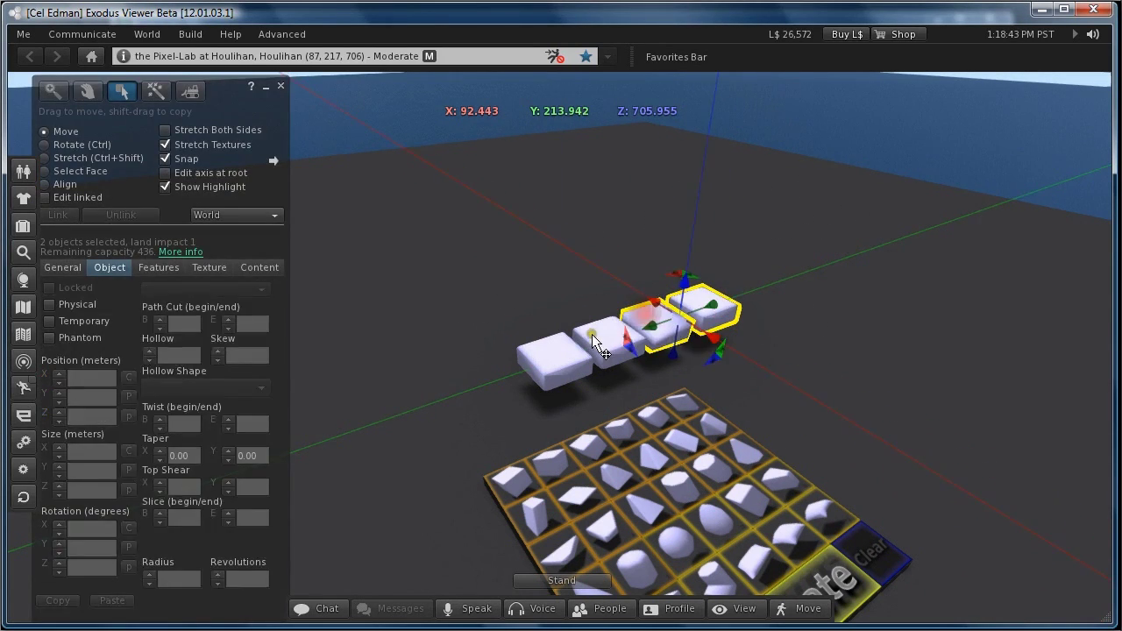
left_click_drag(666, 357, 491, 242, "shift")
key("Escape")
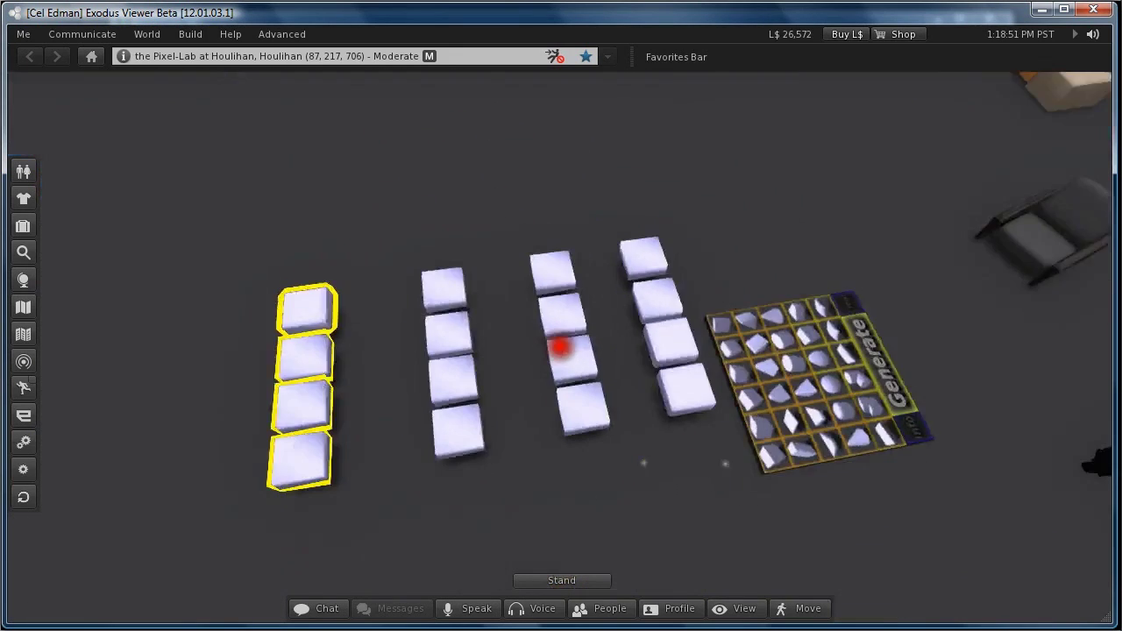
Scale up the selected row farthest from the board so each block is 1.5 × 1.5 m and 0.54 m thick
key("ctrl+3")
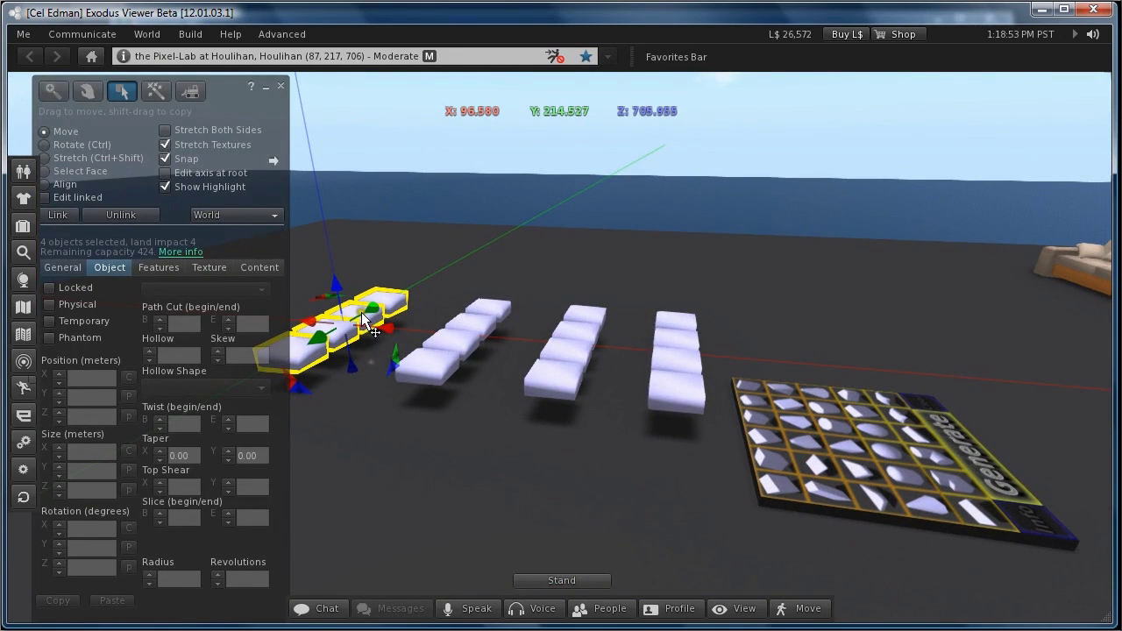
left_click_drag(368, 318, 374, 272, "ctrl+shift")
key("Escape")
key("ctrl+3")
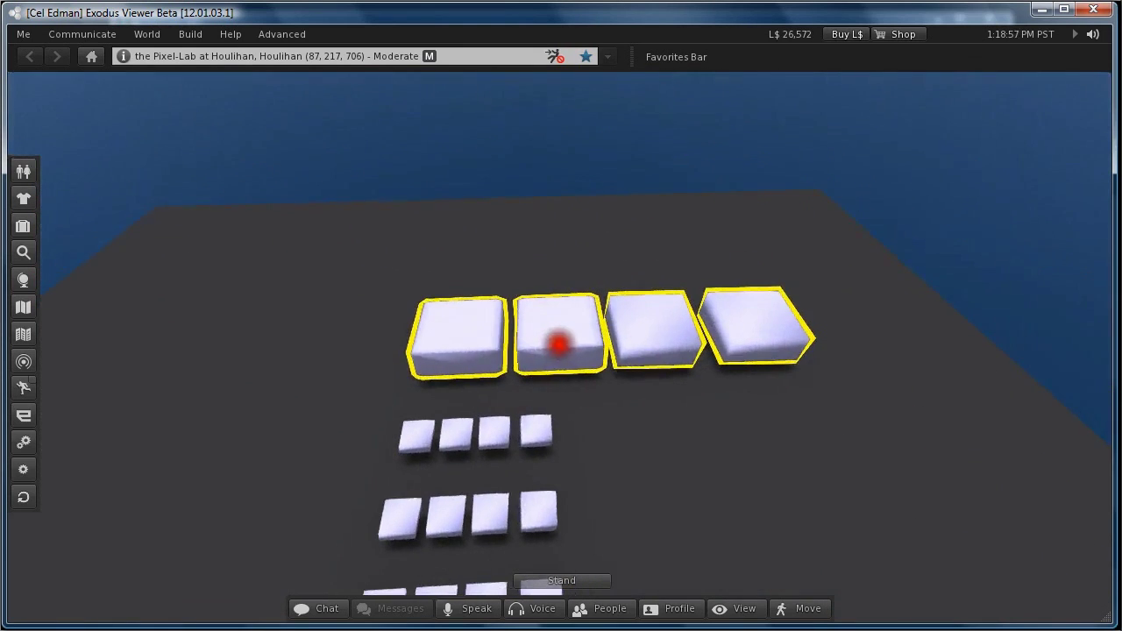
left_click(571, 326)
left_click(651, 336)
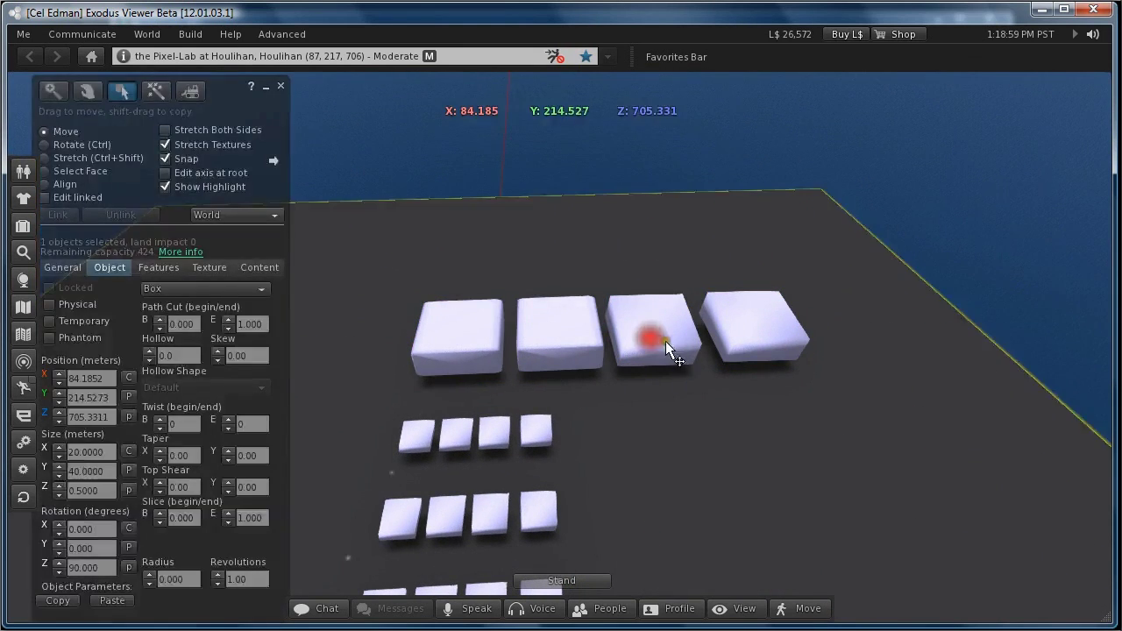
left_click(559, 346)
left_click_drag(559, 347, 515, 320, "alt")
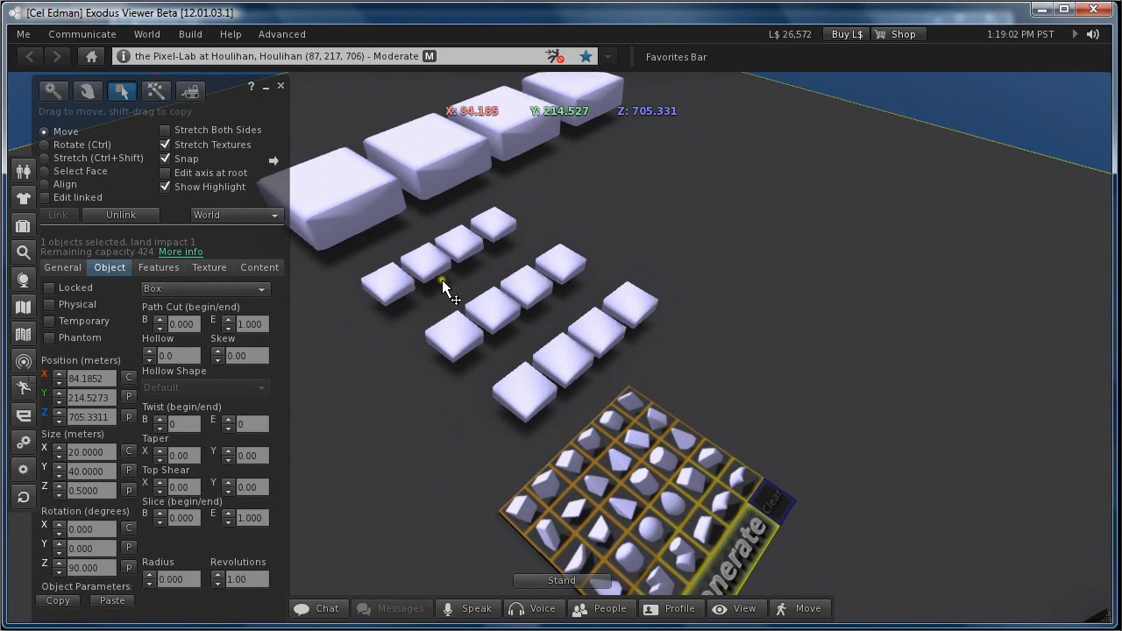
left_click_drag(444, 286, 509, 291, "alt")
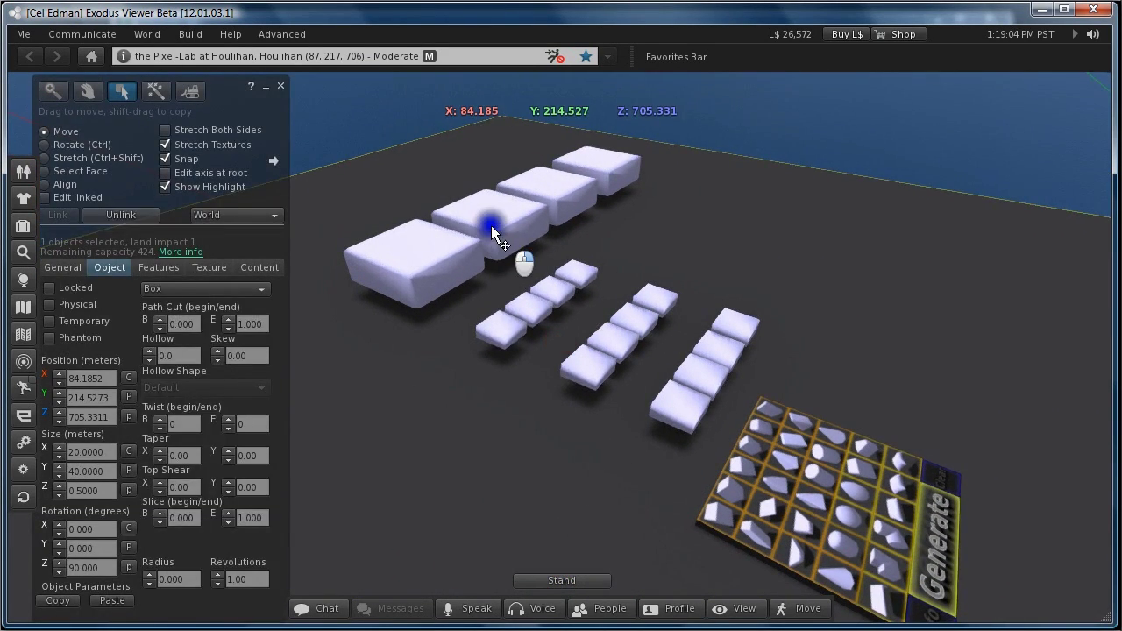
right_click(491, 225)
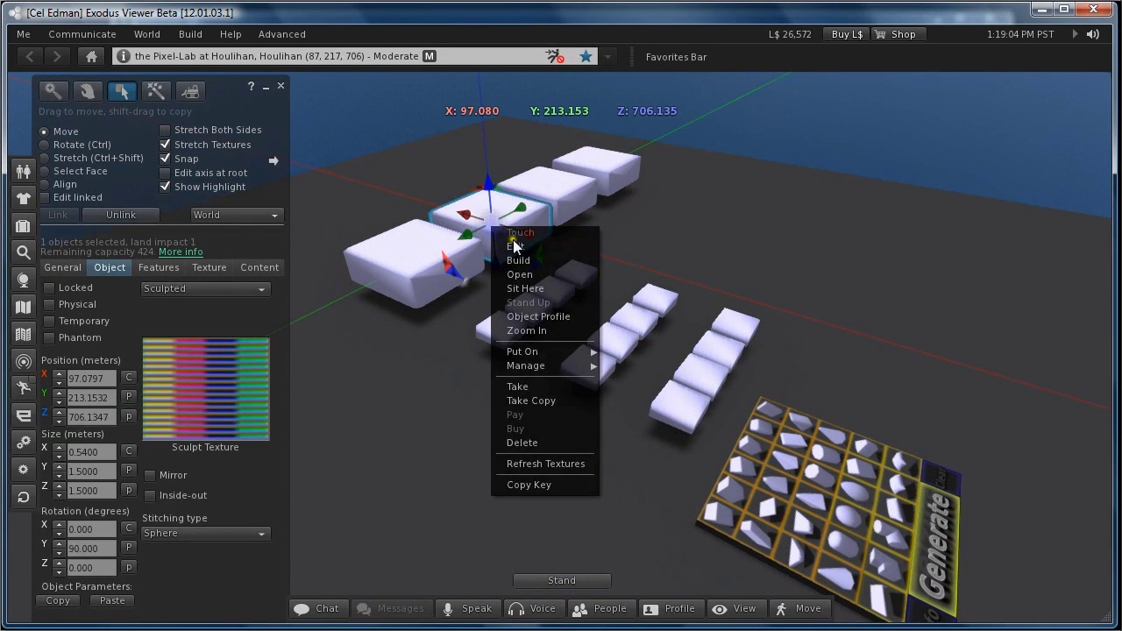
left_click(517, 252)
left_click(483, 226)
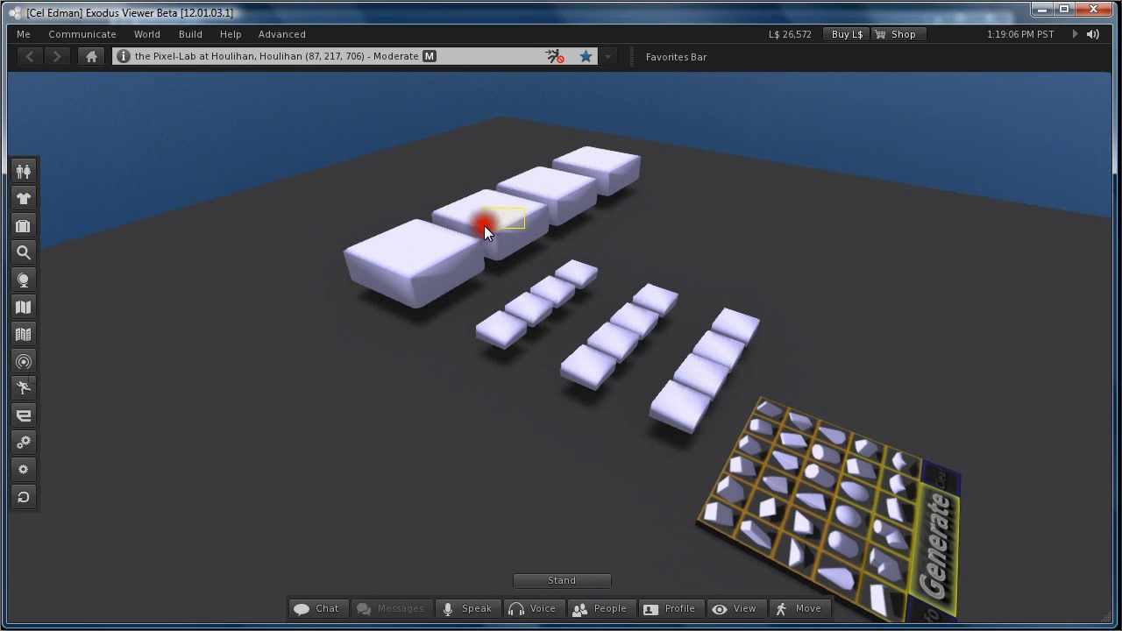
Select the four large blocks and move them beneath the small rows, to about X 93.729 and Z 705.508
key("ctrl+3")
left_click(419, 268)
left_click(493, 204, "shift")
left_click(552, 177, "shift")
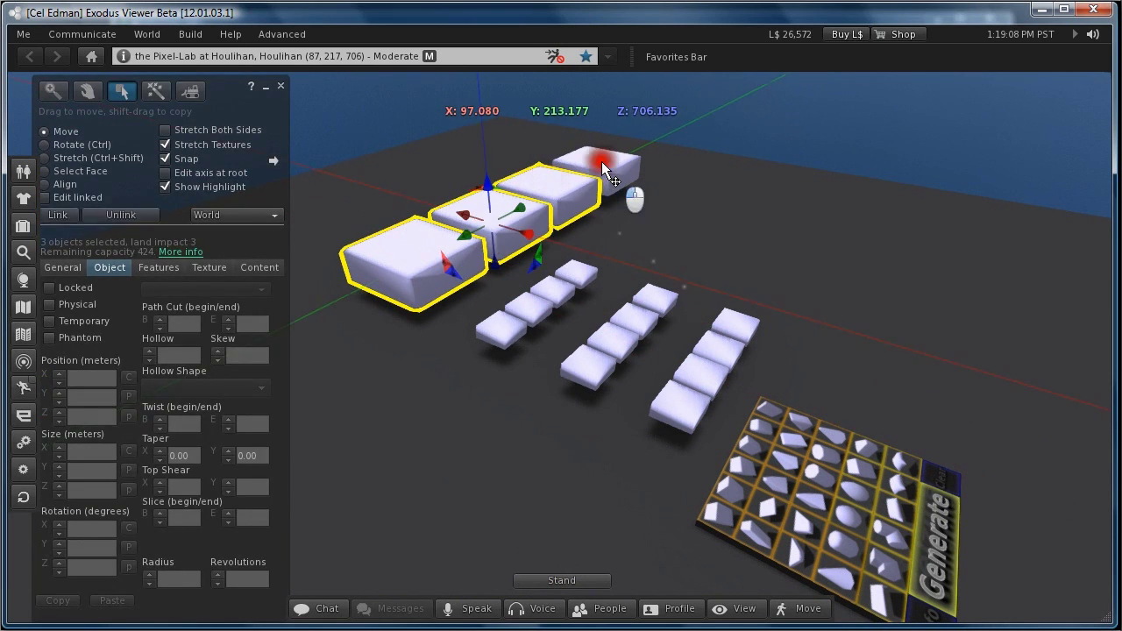
left_click(601, 163, "shift")
left_click_drag(545, 201, 605, 337)
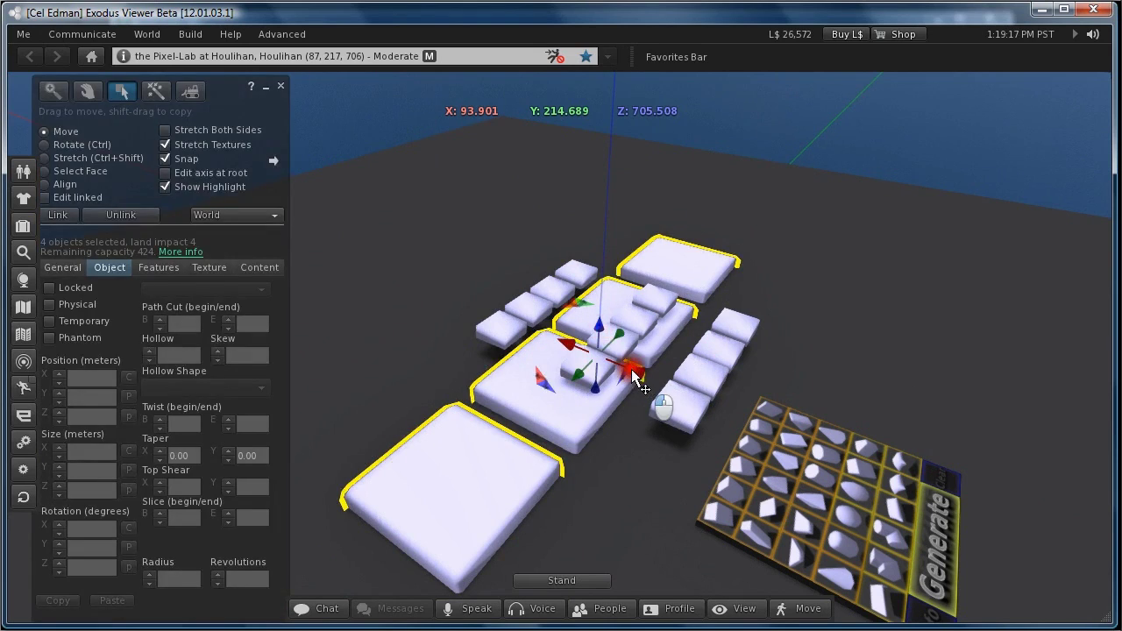
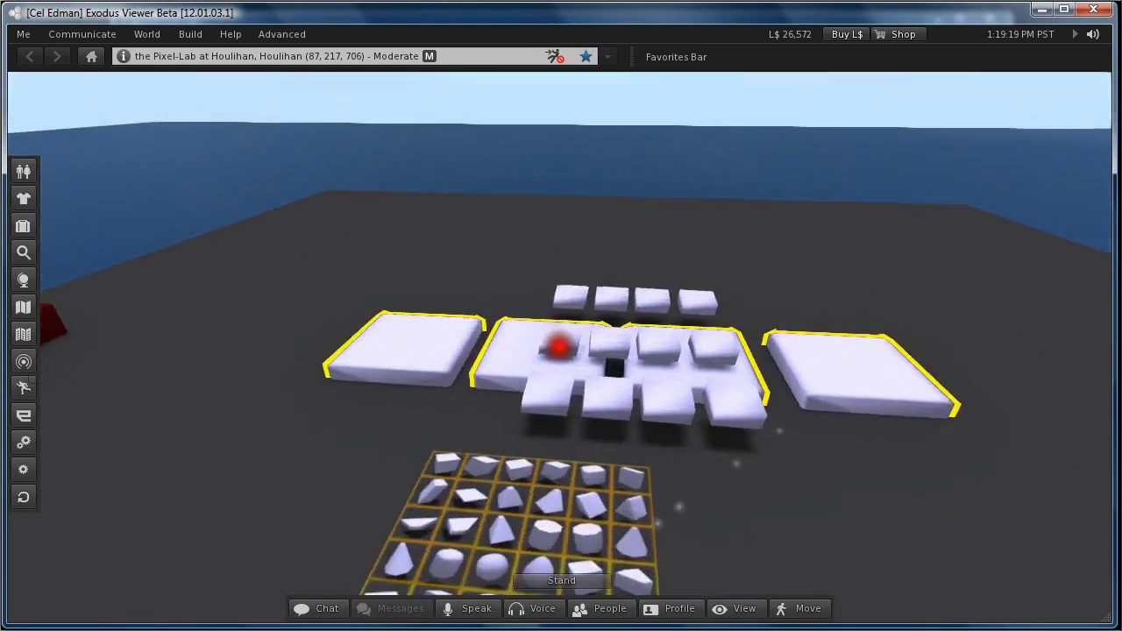
Close editing and run Generate on the shape board to output the data of the placed sub-sculpts
scroll(568, 406, "up", 4)
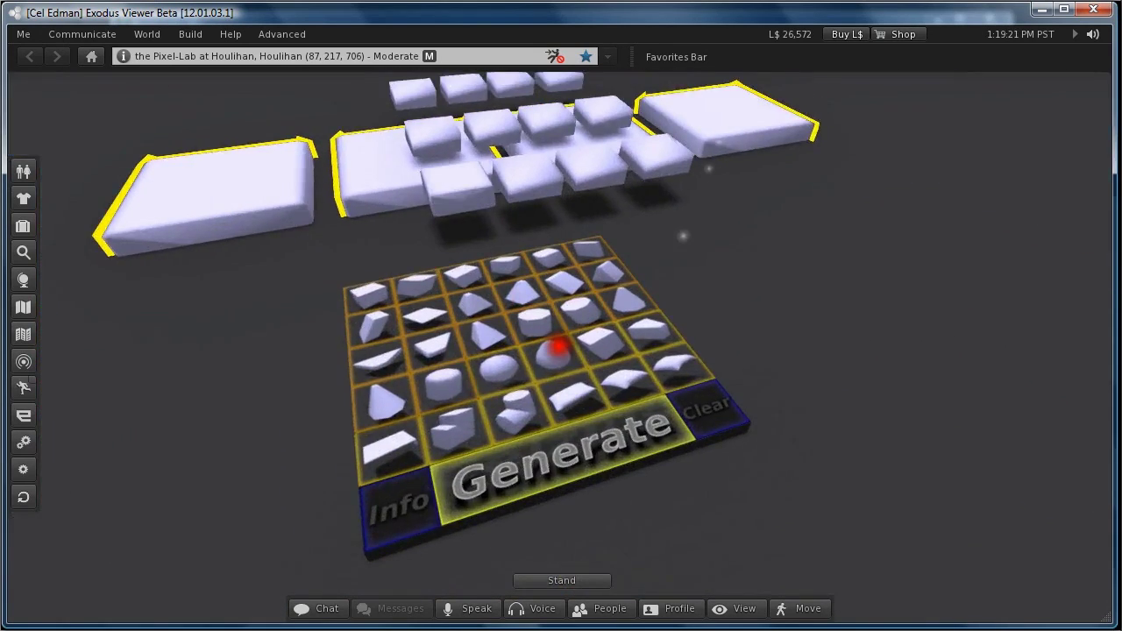
key("ctrl+3")
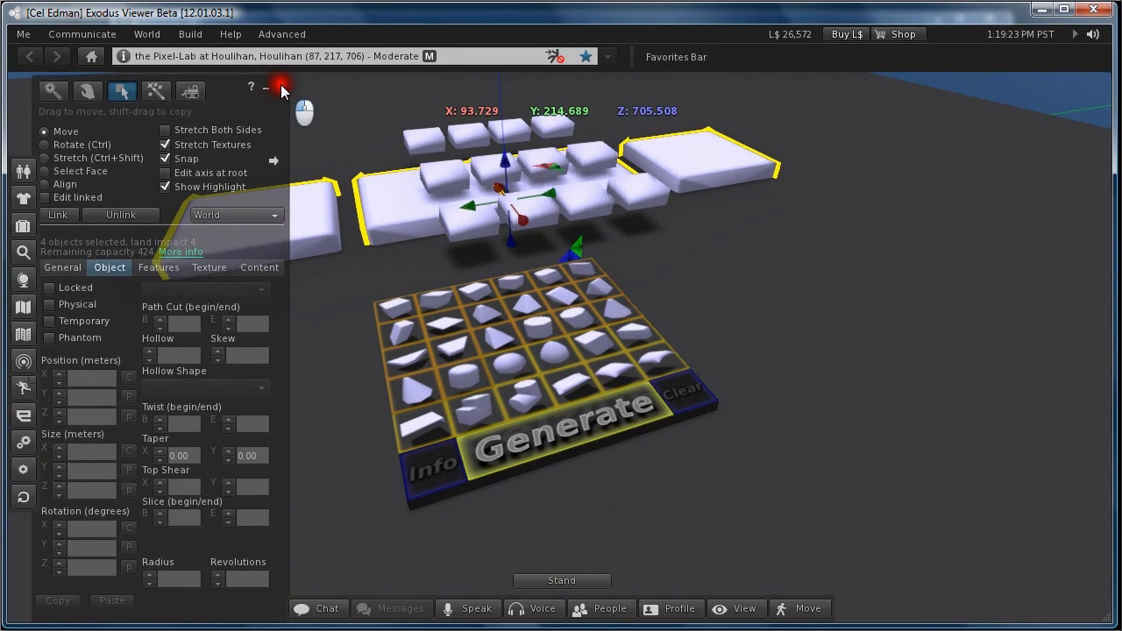
left_click(280, 89)
left_click(559, 438)
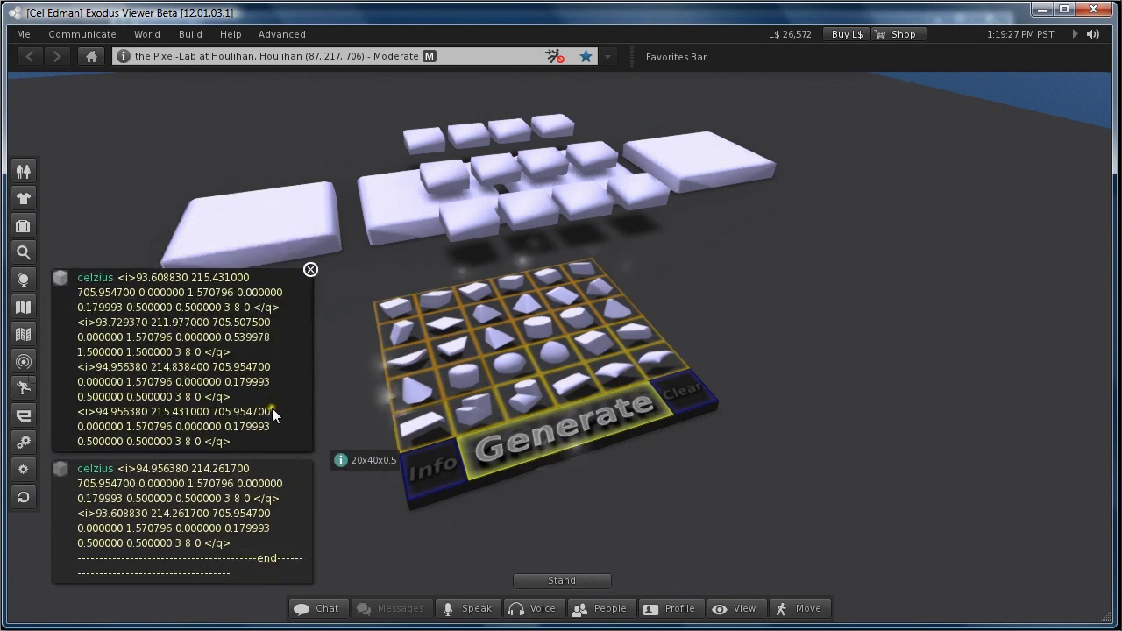
Copy all generated sculpt data between the start and end lines from the nearby chat history and close the chat
left_click(208, 378)
left_click_drag(486, 122, 429, 216)
left_click_drag(800, 477, 894, 578)
left_click_drag(458, 552, 78, 340)
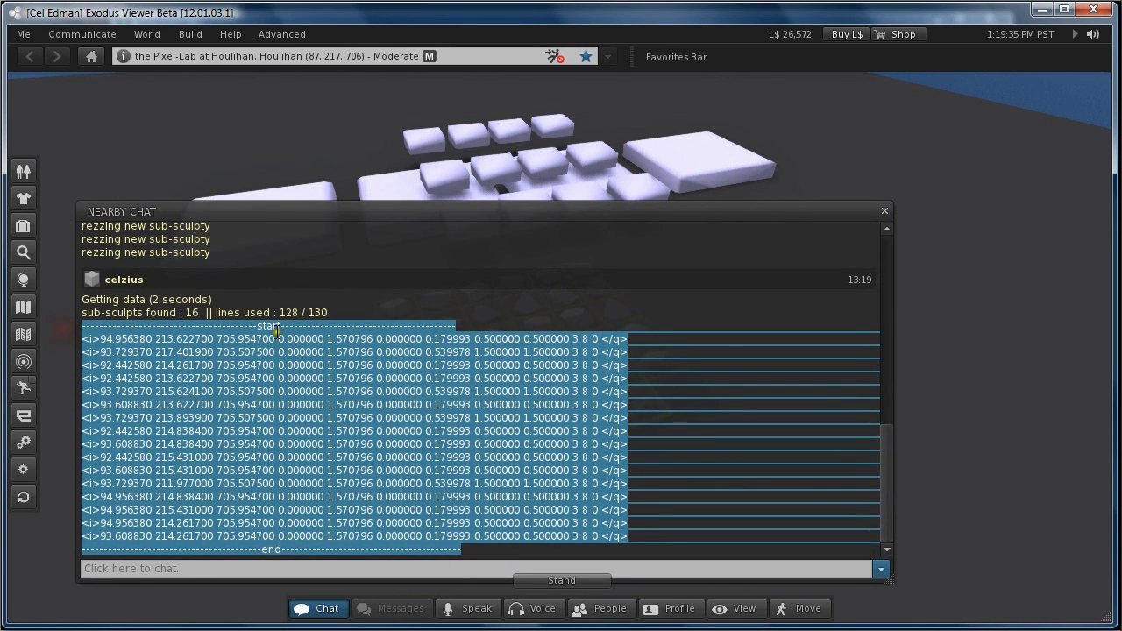
right_click(259, 452)
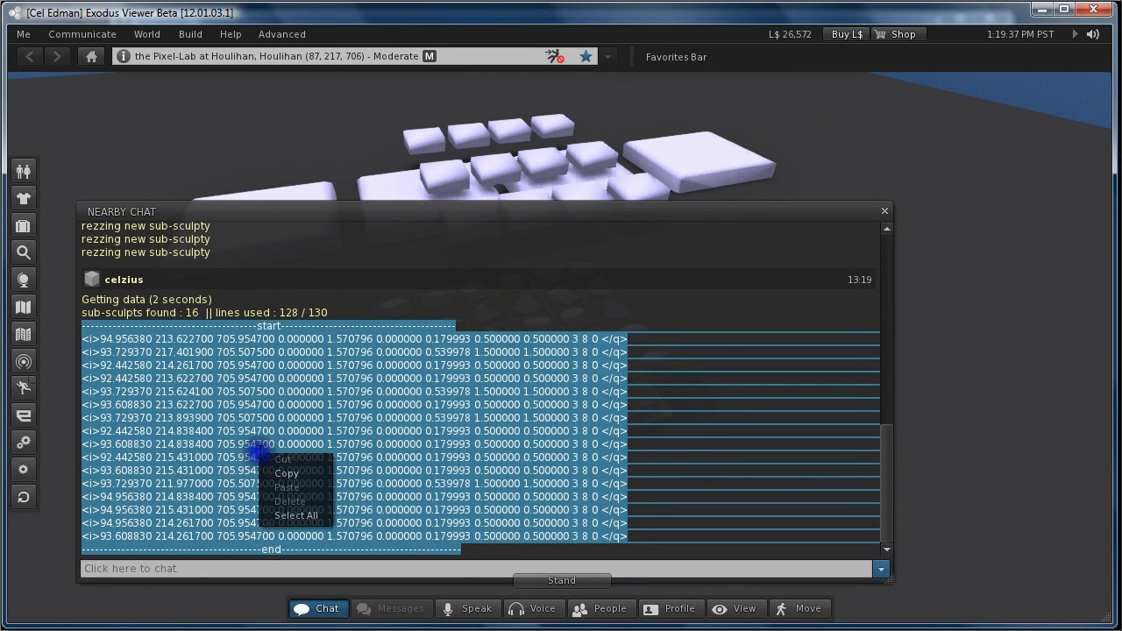
left_click(289, 474)
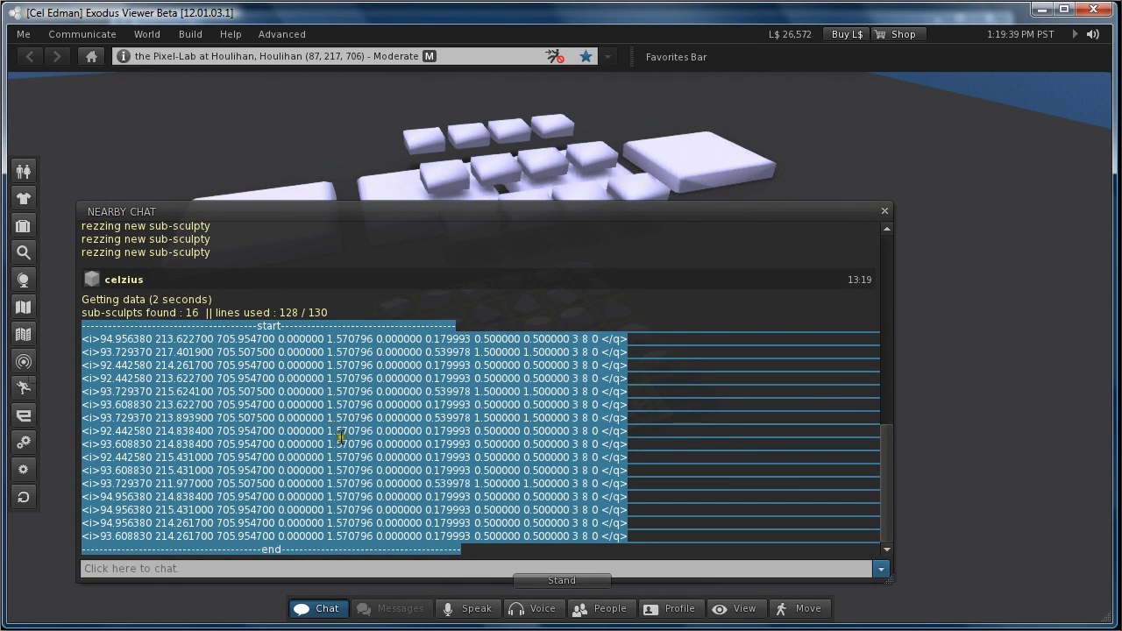
left_click(884, 211)
Request the shape board's info link, open celzius.pixel-lab.org in the web browser and go to "Celzius - Generate a sculpt-image"
left_click(556, 347)
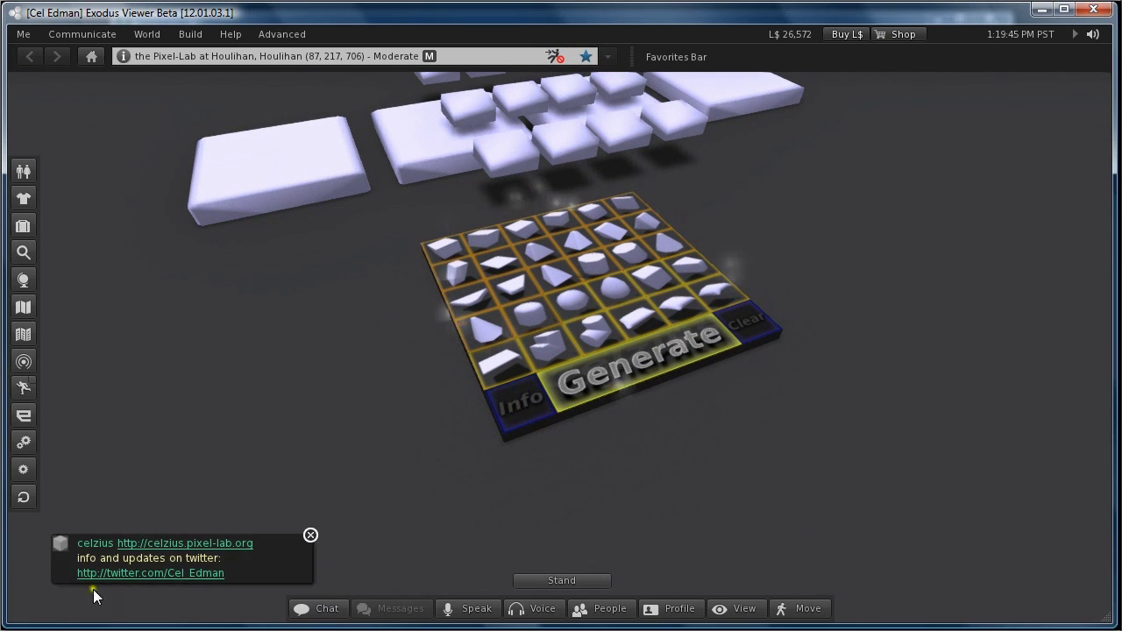
left_click(162, 543)
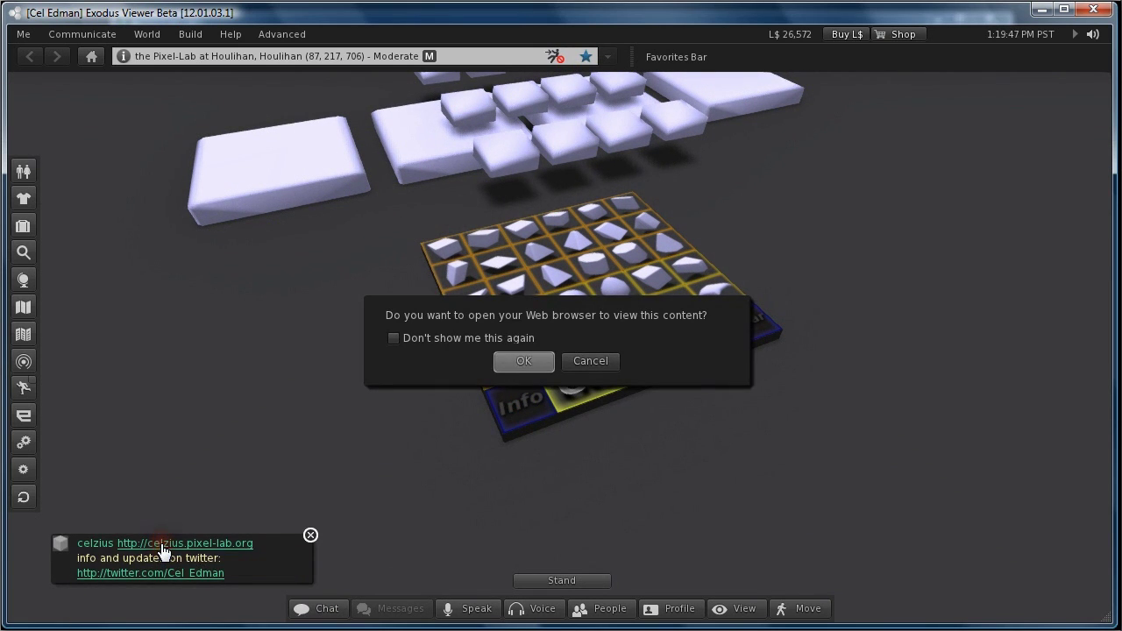
left_click(523, 367)
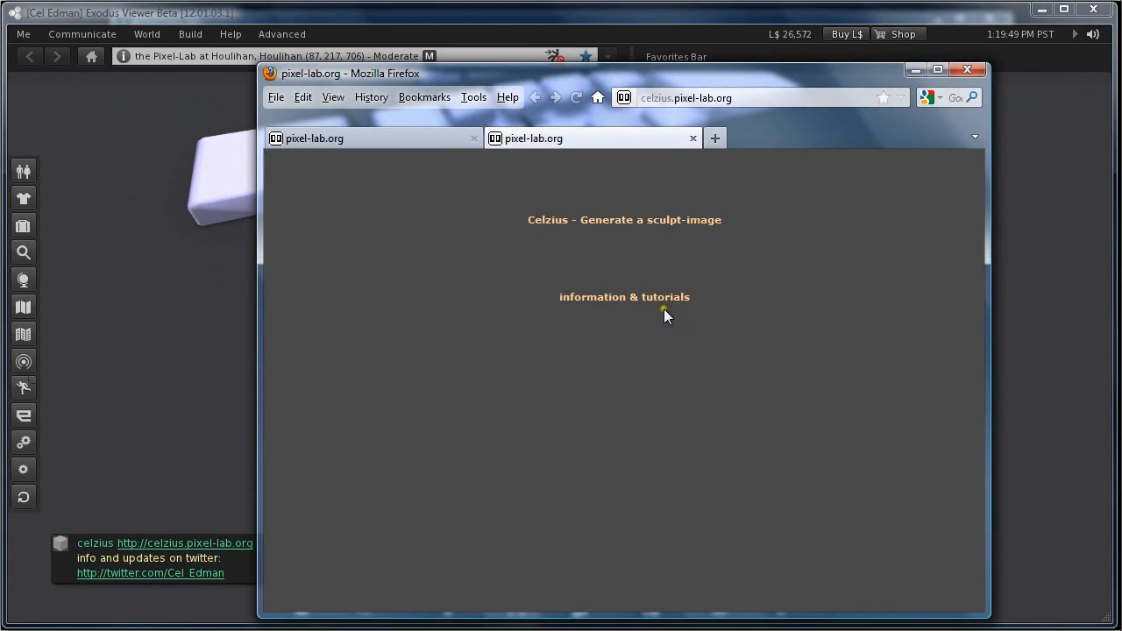
left_click_drag(984, 618, 1046, 517)
left_click(659, 222)
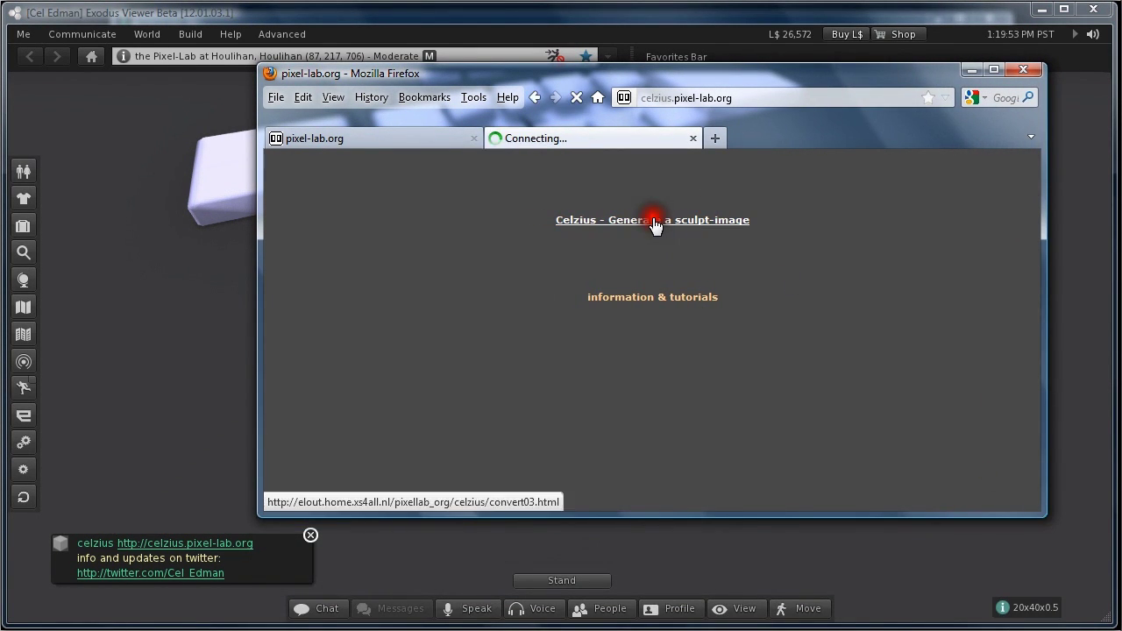
Clear the data field, paste the copied sub-sculpt data into it and create the sculpty
left_click(922, 400)
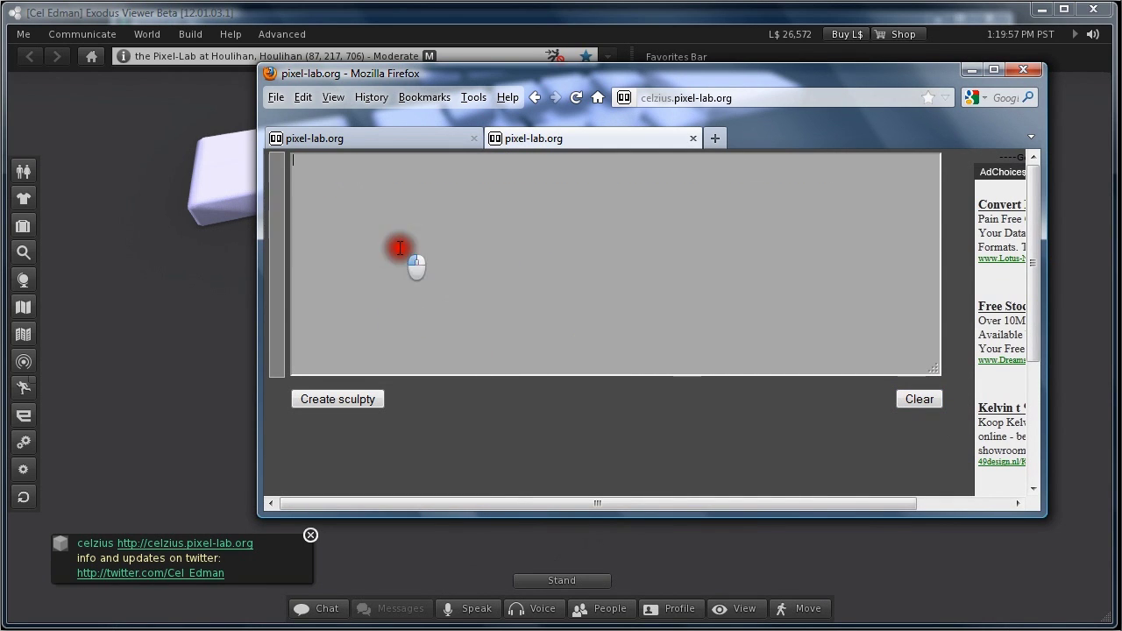
key("ctrl+v")
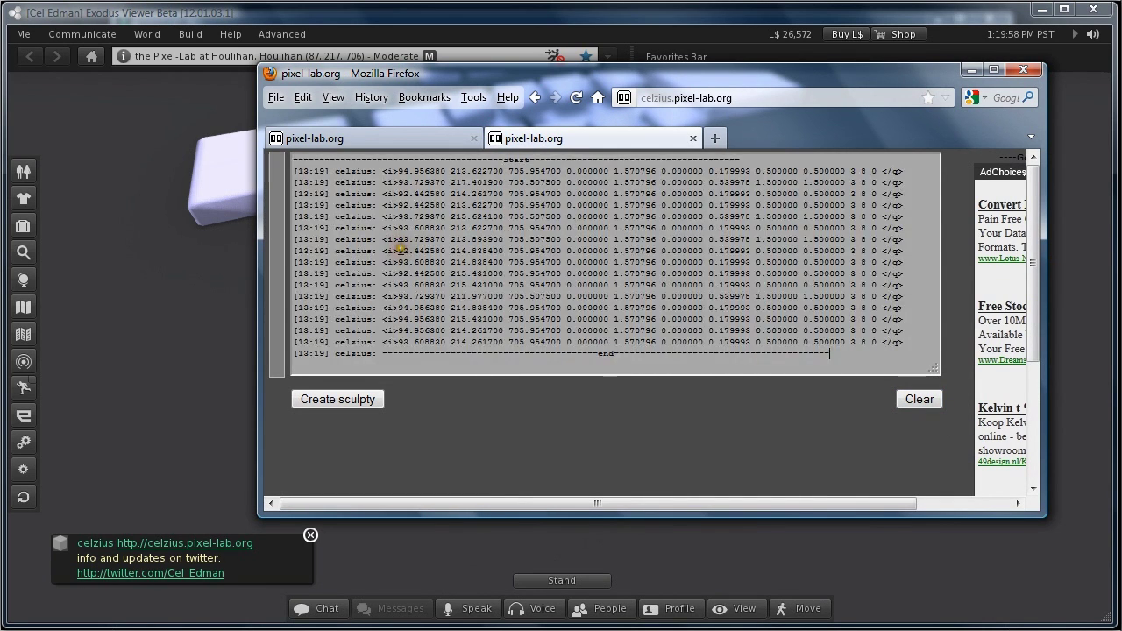
left_click(332, 400)
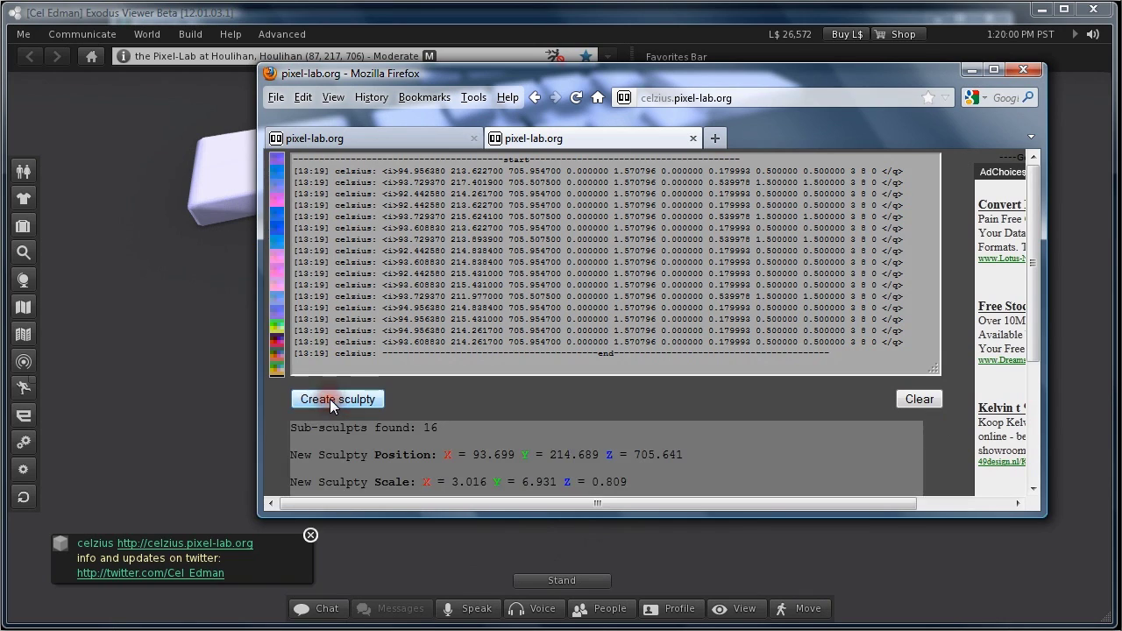
Save the generated sculpt image as cubby.png in the sculpties test folder and dismiss the downloads list
right_click(277, 221)
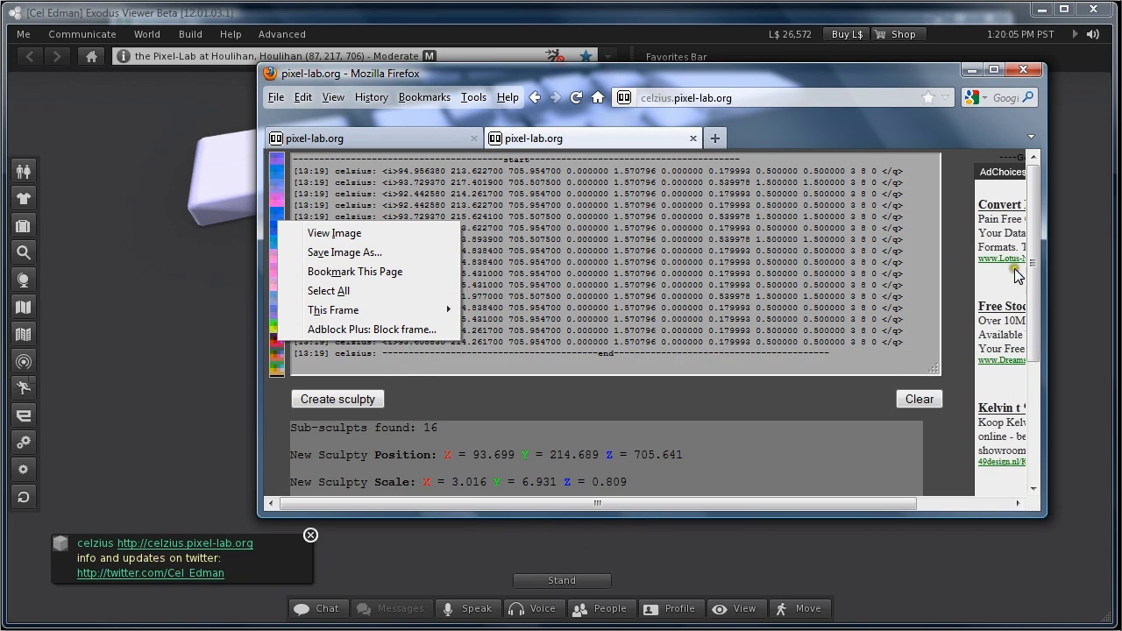
left_click_drag(1040, 512, 976, 611)
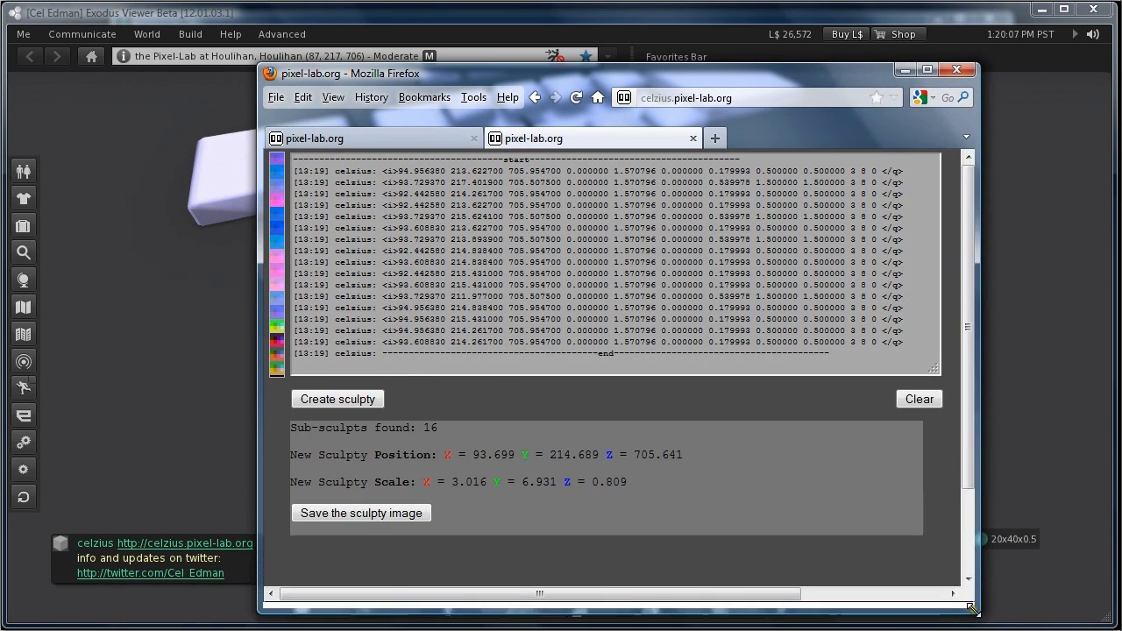
right_click(281, 244)
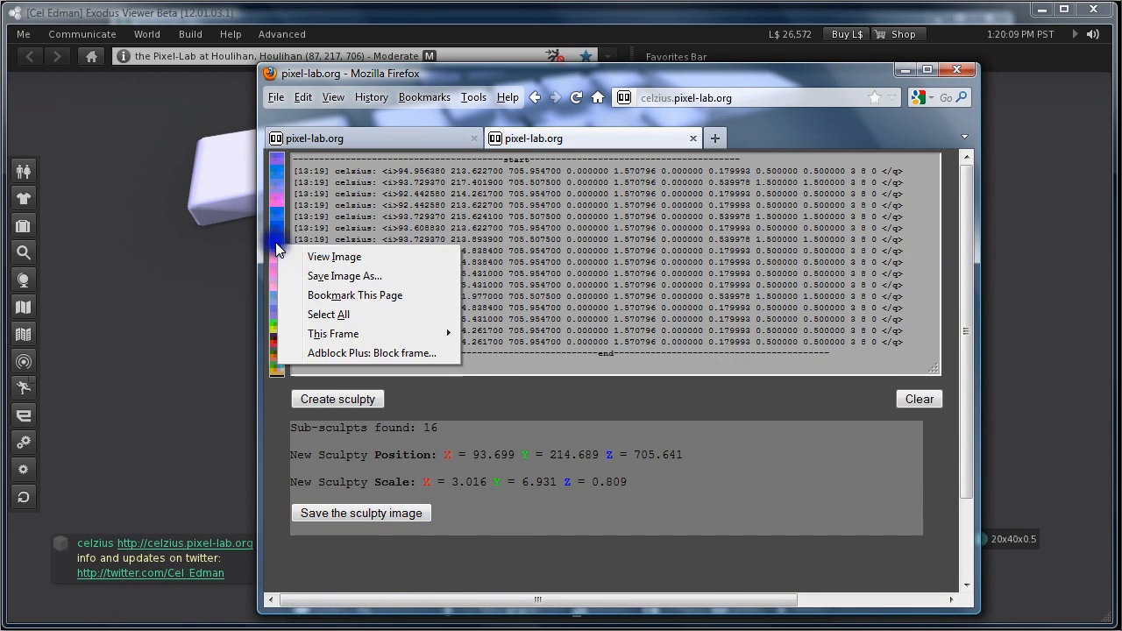
left_click(359, 275)
left_click(410, 548)
left_click_drag(415, 548, 348, 548)
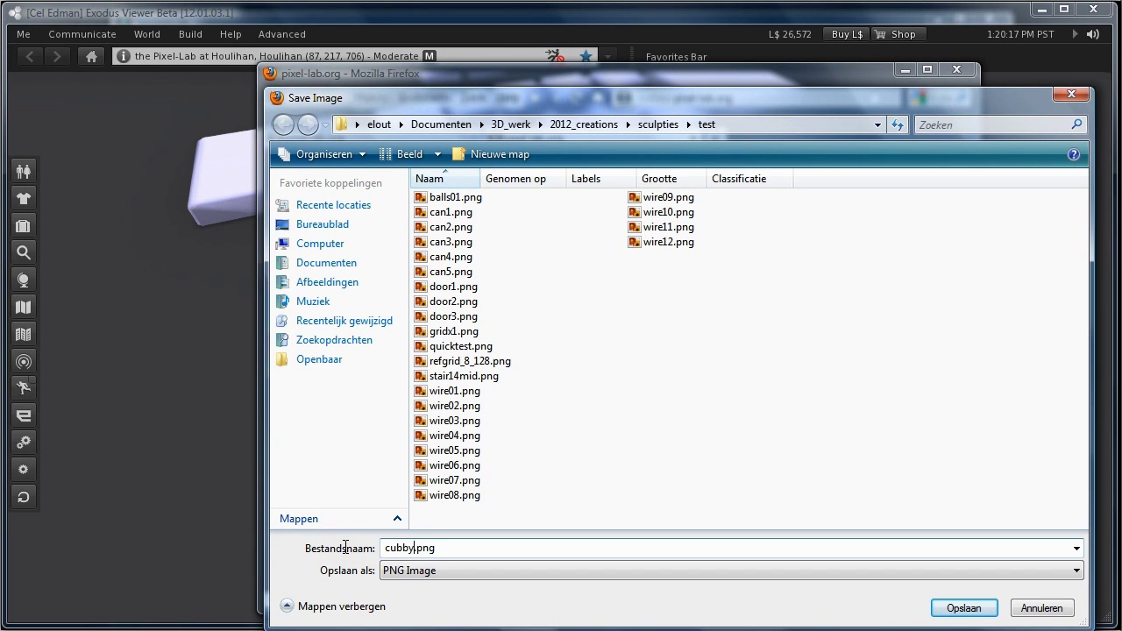
key("Return")
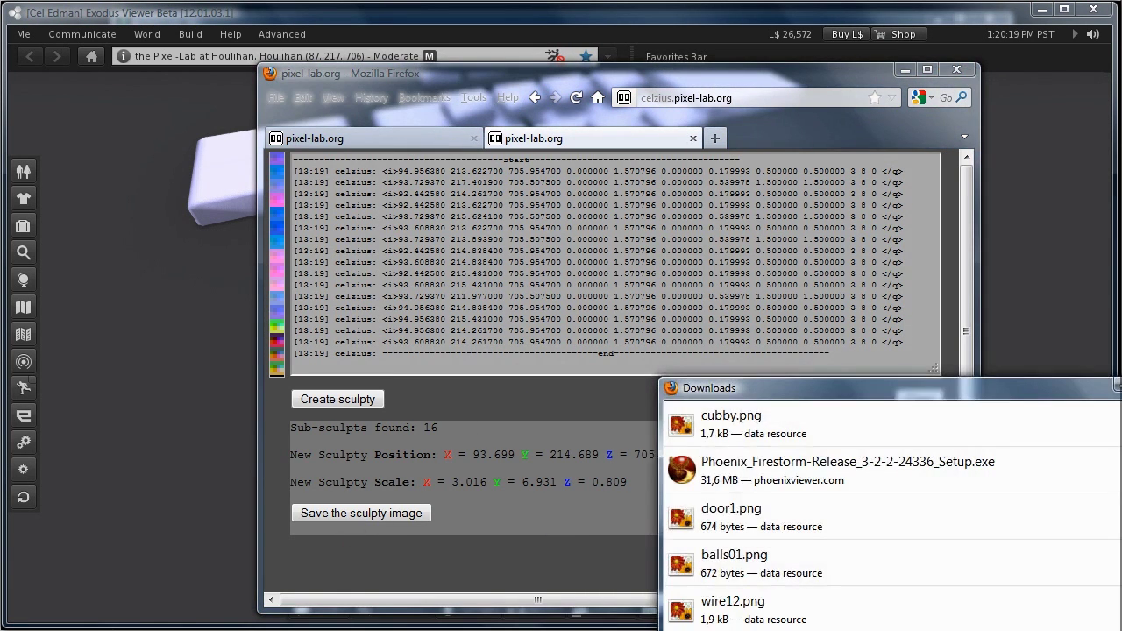
left_click_drag(1113, 388, 1116, 391)
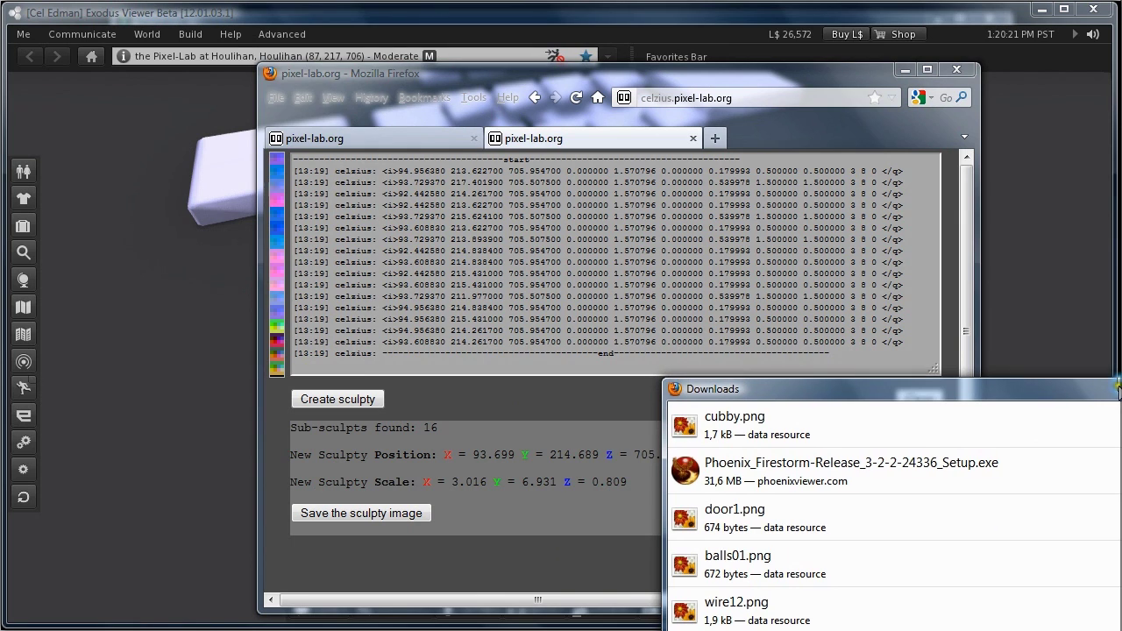
key("ctrl+w")
Switch to the Second Life viewer and upload cubby.png as an image named cubby
key("alt+Tab")
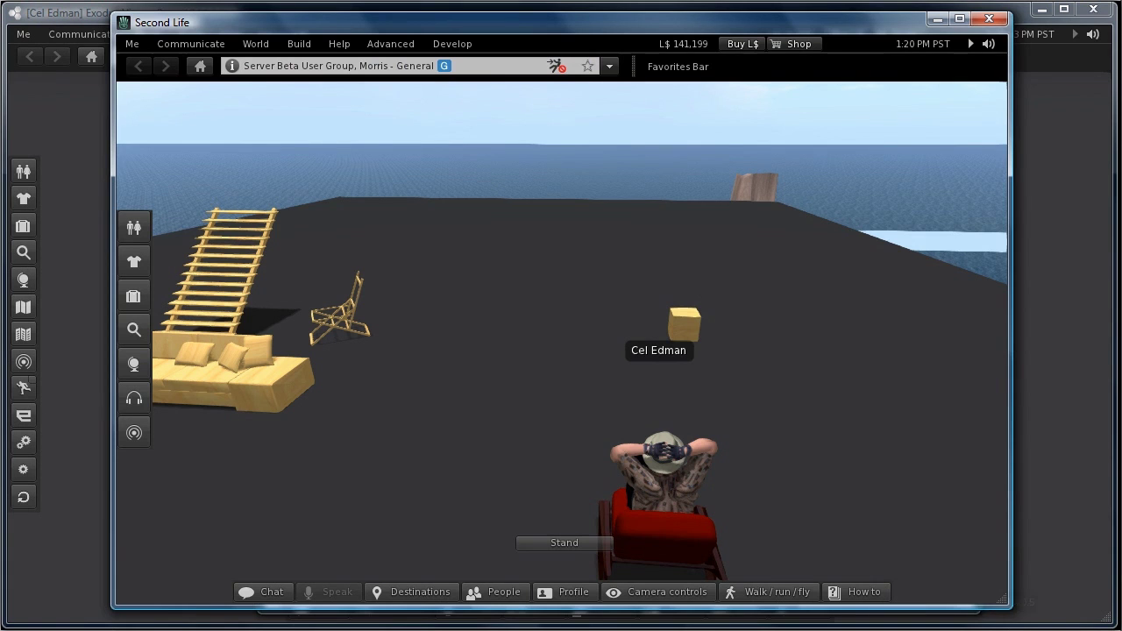
left_click(1042, 9)
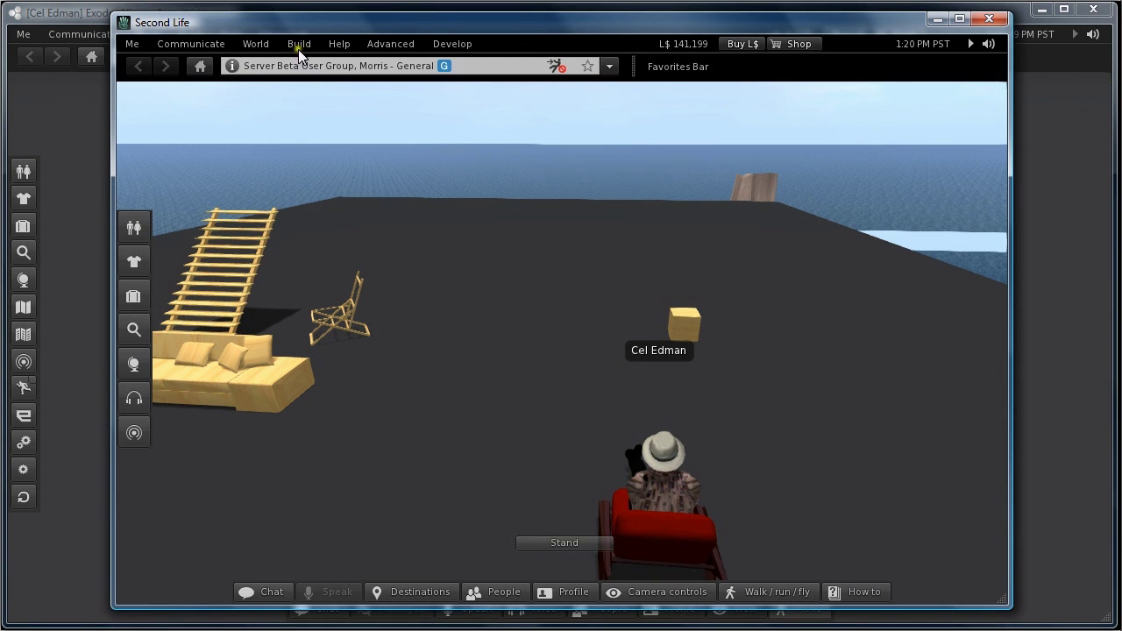
left_click(298, 49)
mouse_move(329, 241)
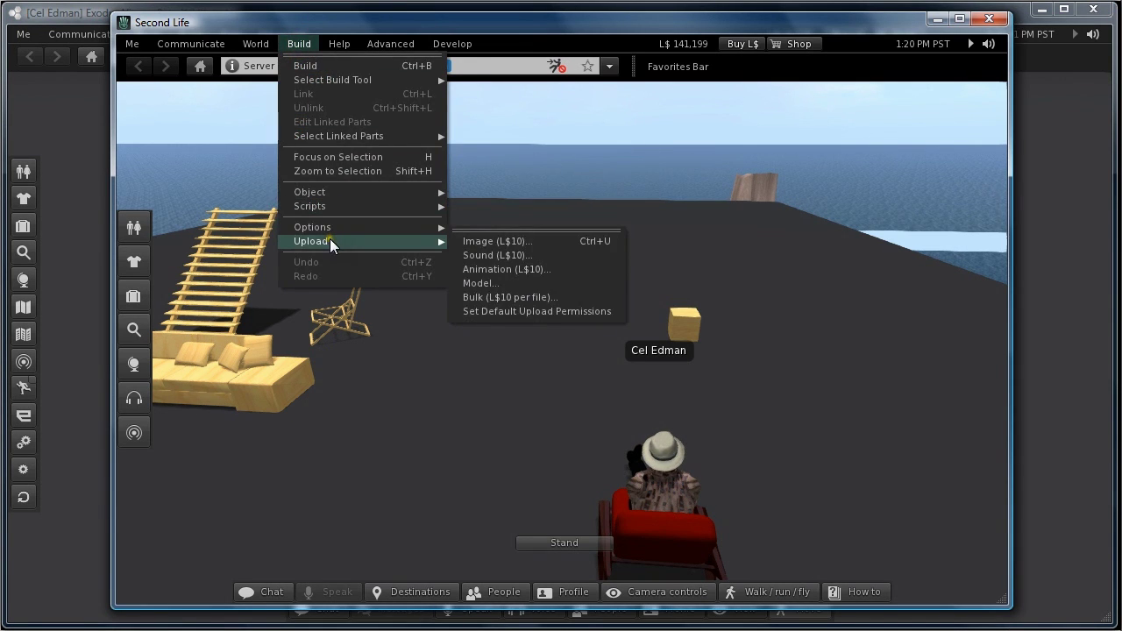
left_click(527, 248)
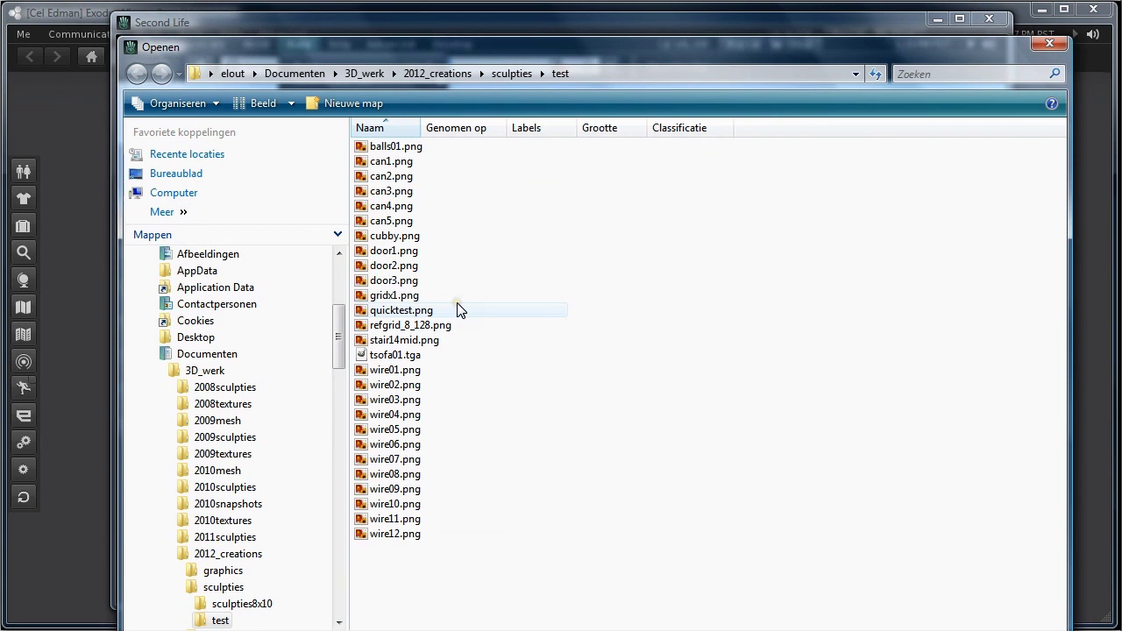
left_click(386, 236)
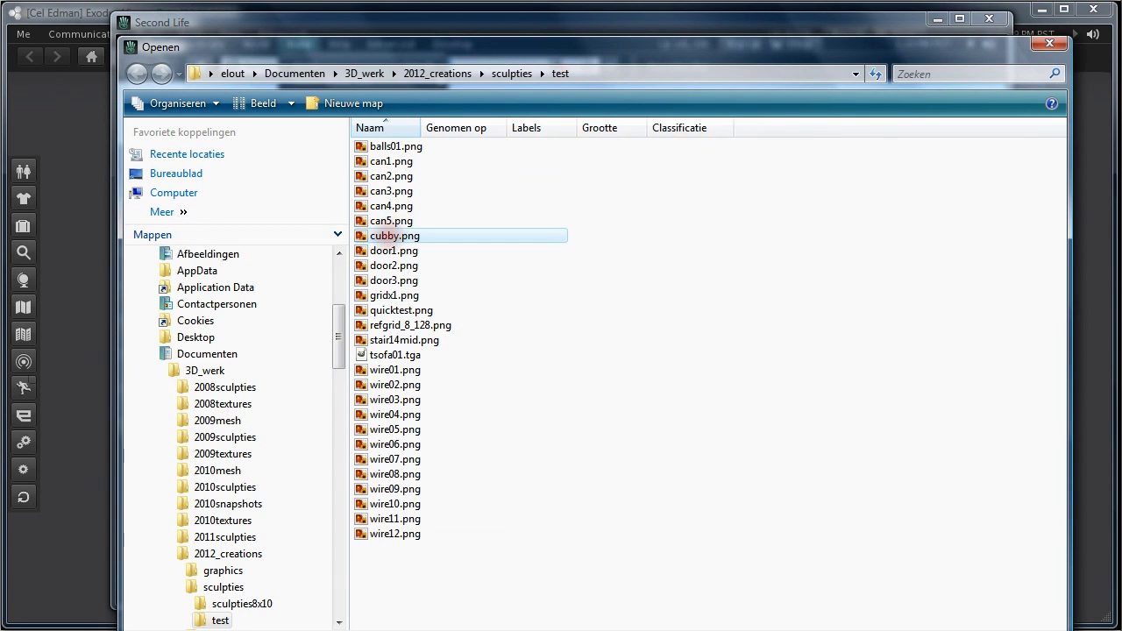
key("Return")
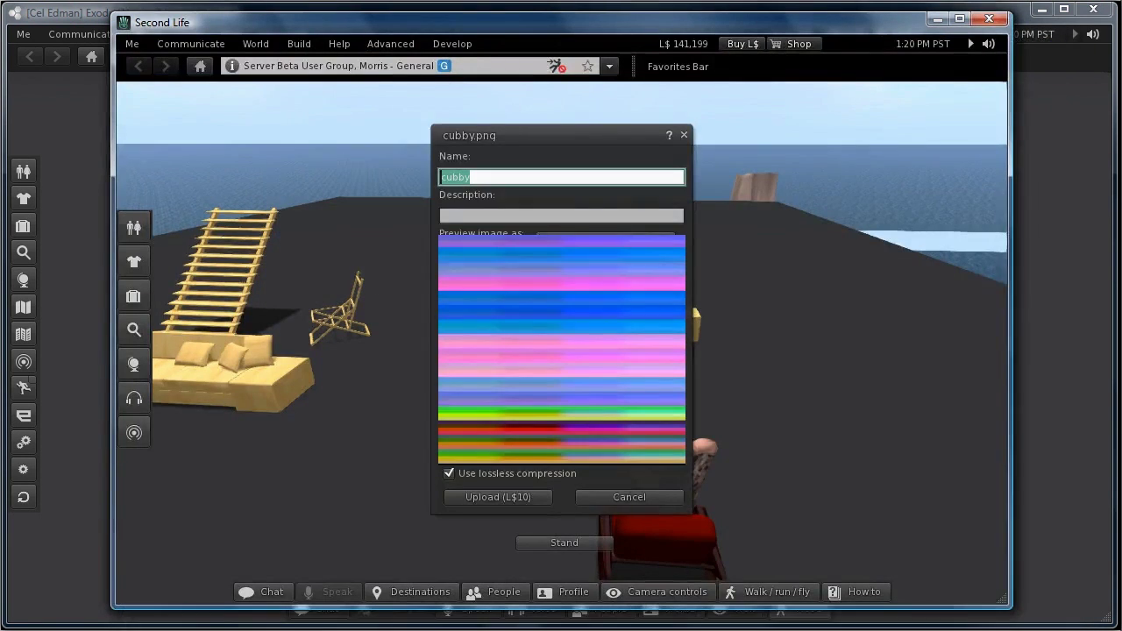
left_click(494, 496)
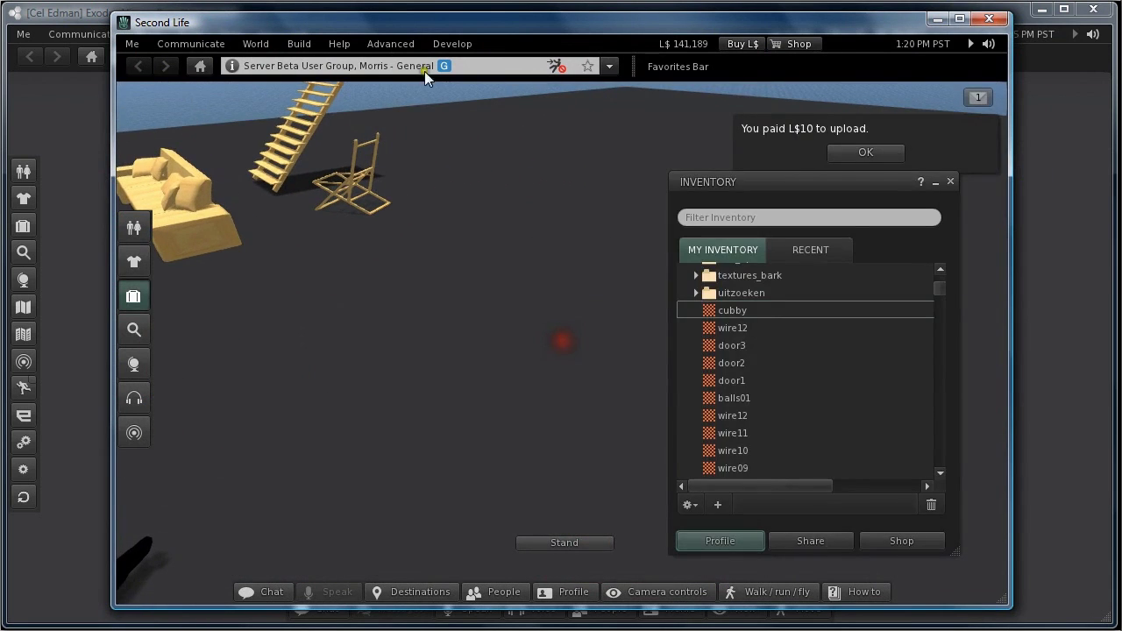
left_click(307, 49)
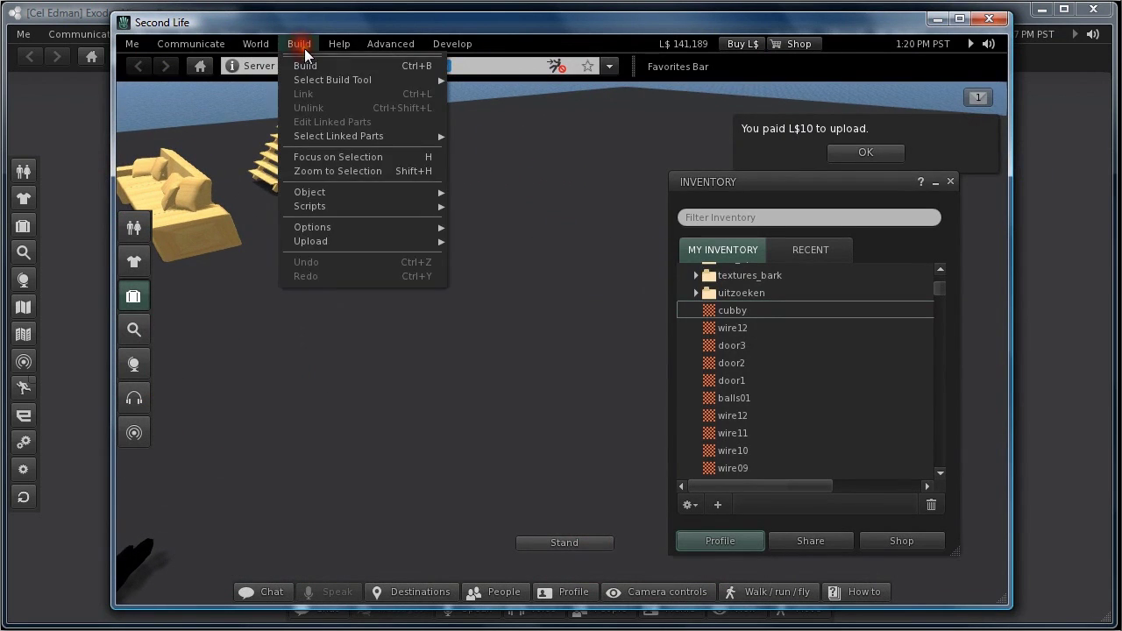
mouse_move(372, 243)
left_click(496, 243)
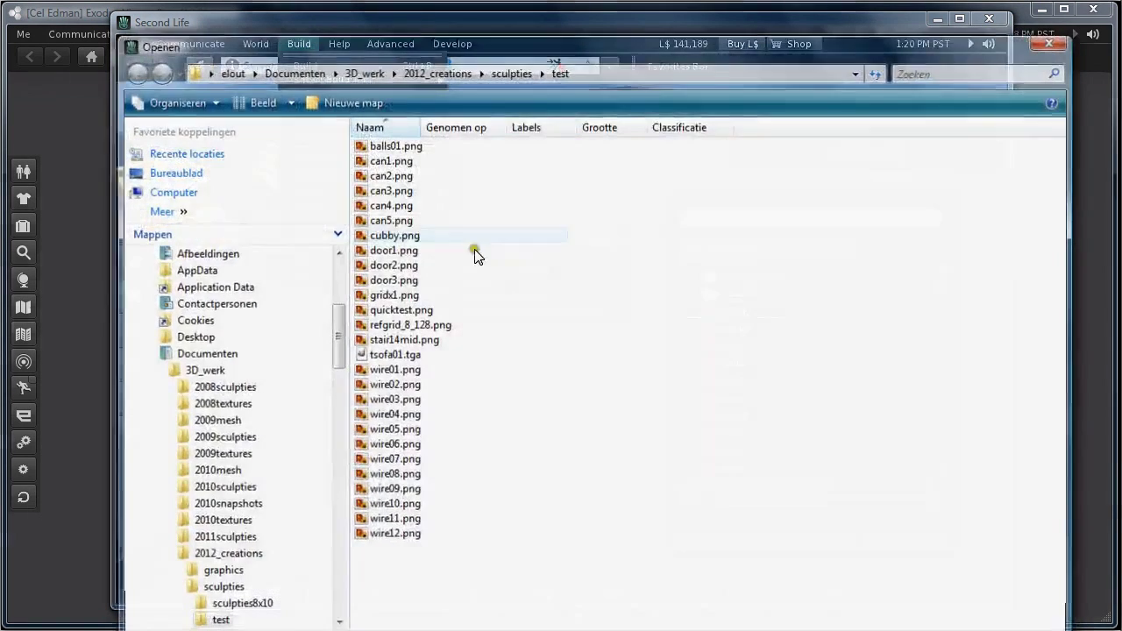
double_click(383, 532)
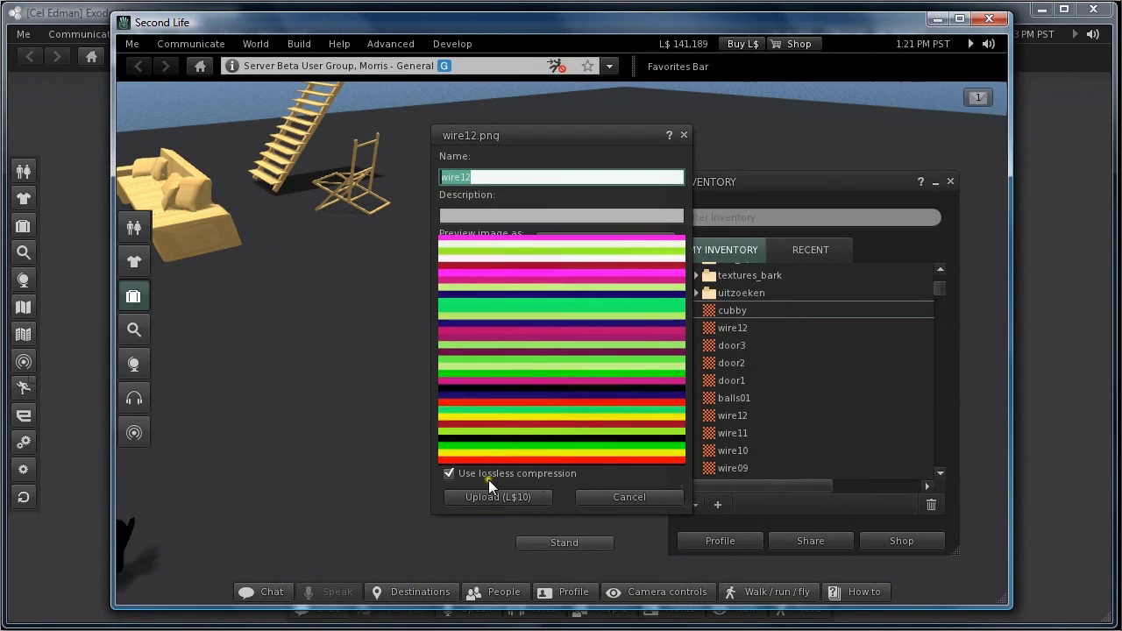
left_click(686, 136)
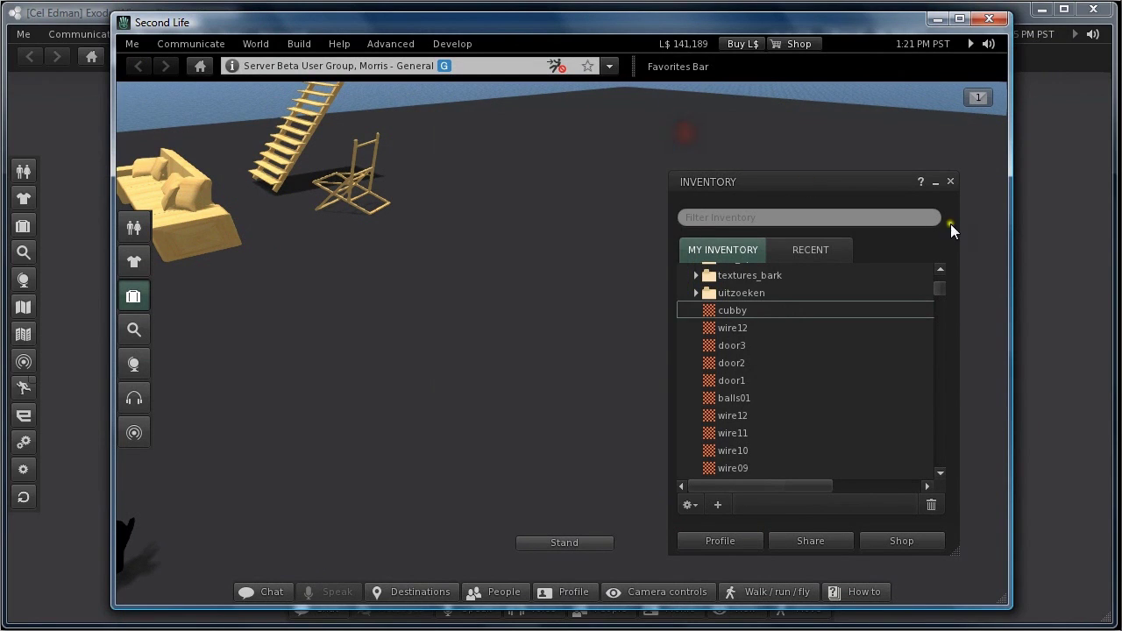
Move the inventory aside to uncover the wooden box, and change the box's object type to Sculpted
left_click(729, 312)
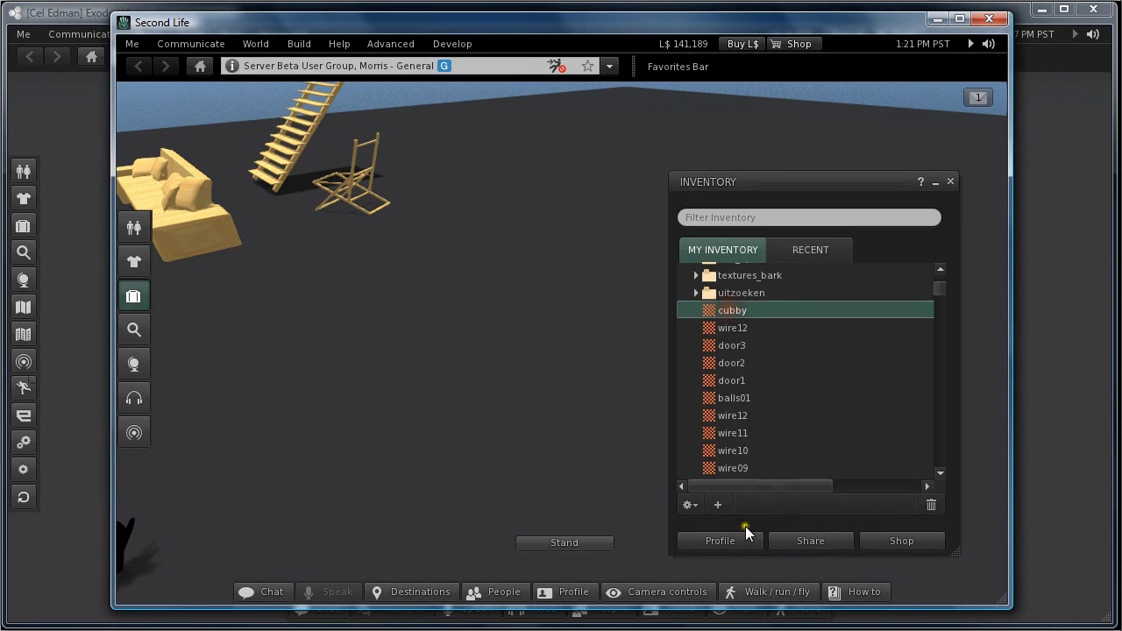
left_click_drag(859, 181, 1006, 188)
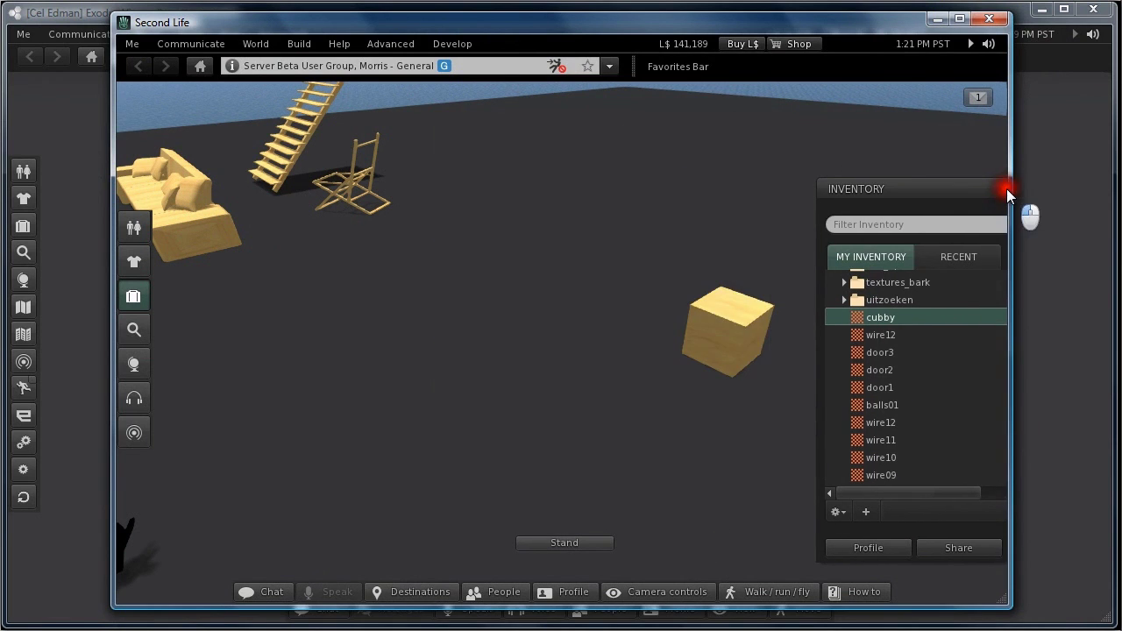
right_click(730, 313)
left_click(759, 340)
left_click(239, 339)
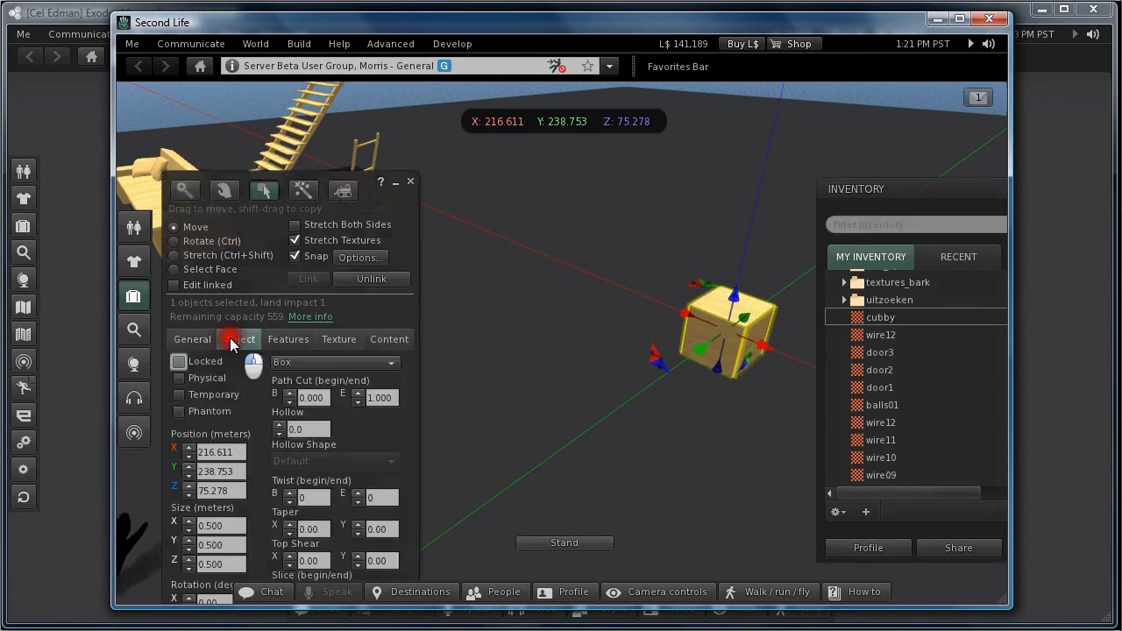
left_click(387, 363)
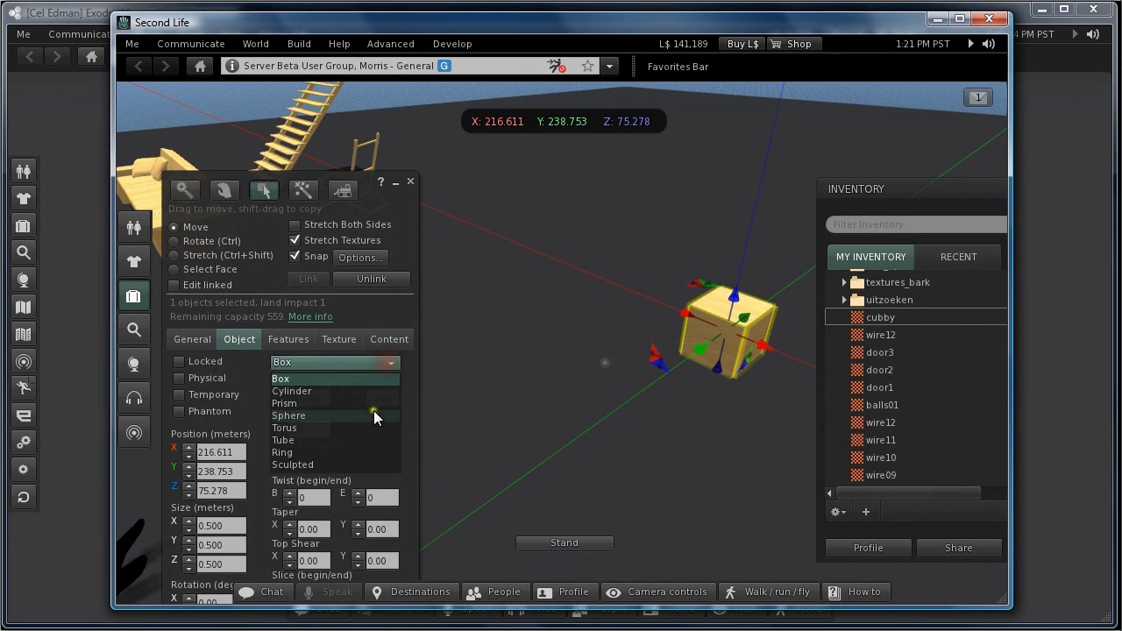
left_click(319, 465)
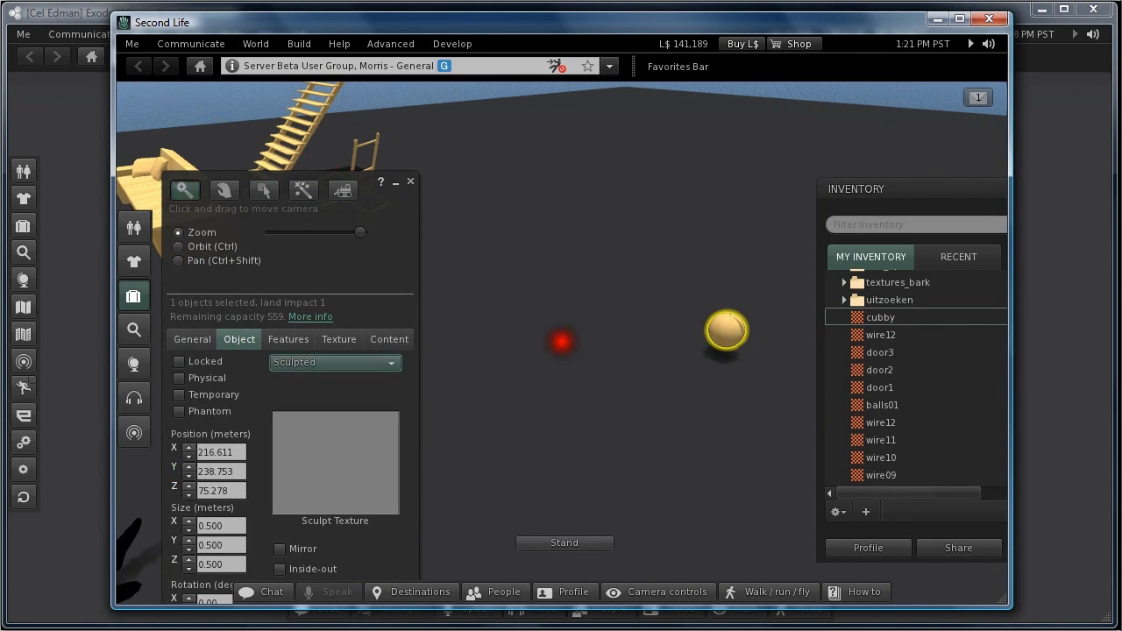
Apply the cubby texture from the inventory as the sculpt texture of the sculpted object
key("ctrl+3")
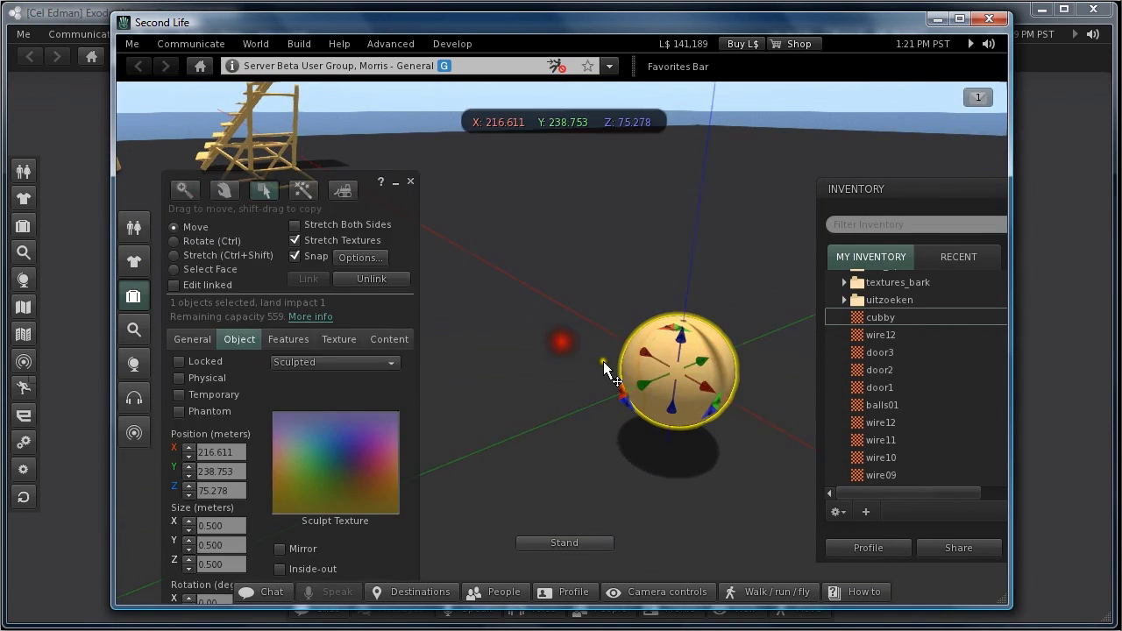
left_click_drag(859, 319, 652, 354)
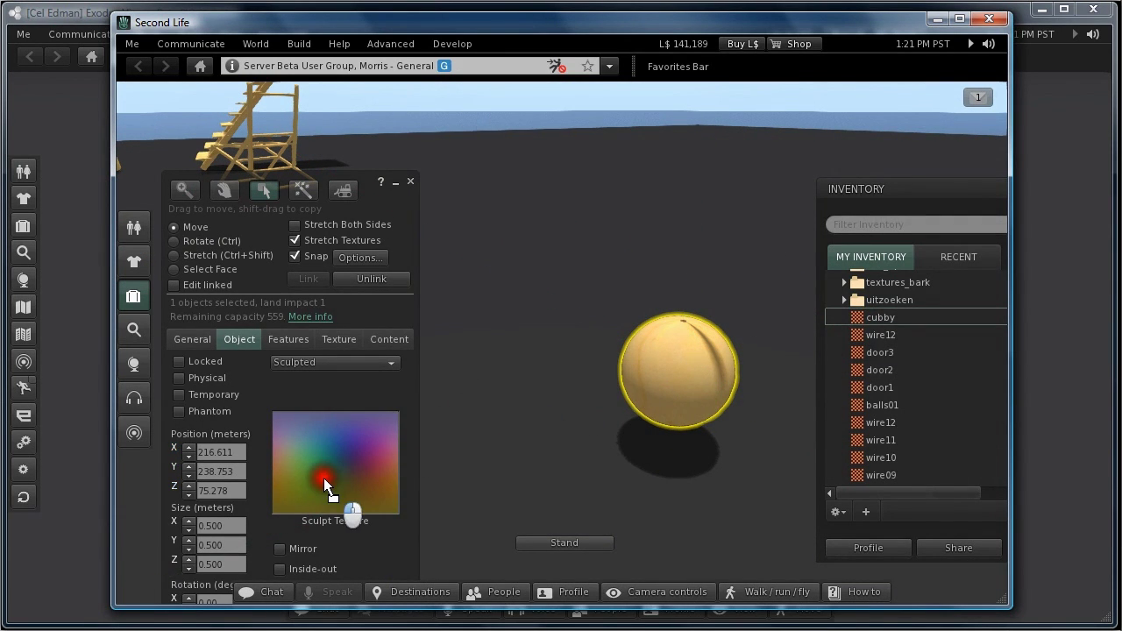
left_click_drag(323, 477, 324, 479)
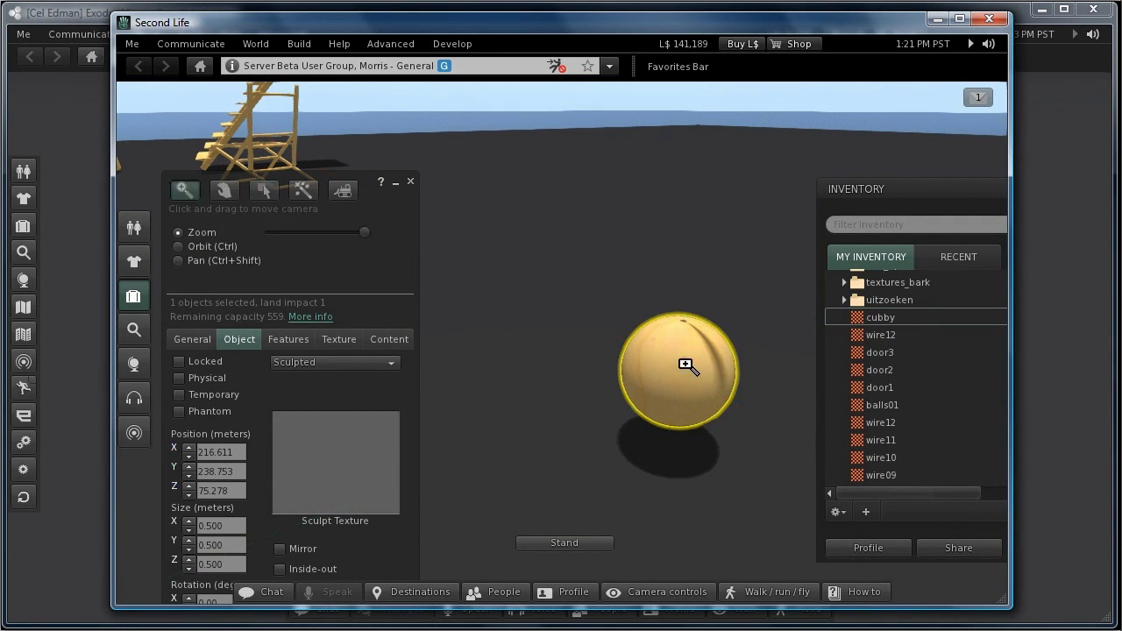
Stretch the cubby sculpt to 8.5 × 8.5 × 2.72 m and move it to X 214.611, Y 242.753, Z 76.388
key("Escape")
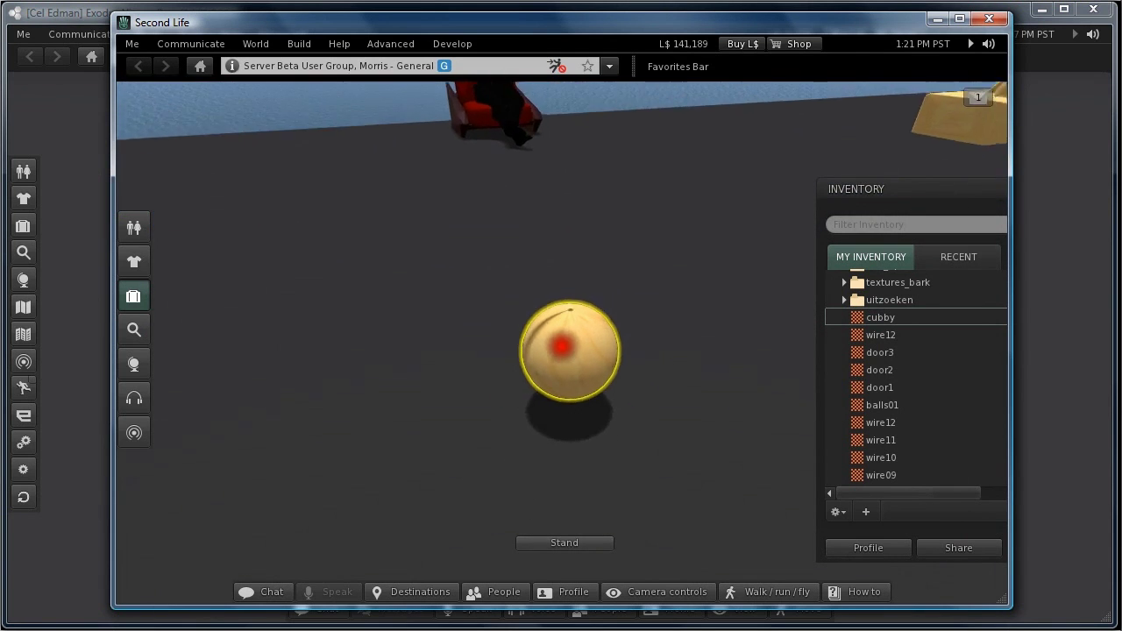
left_click(565, 344)
key("Escape")
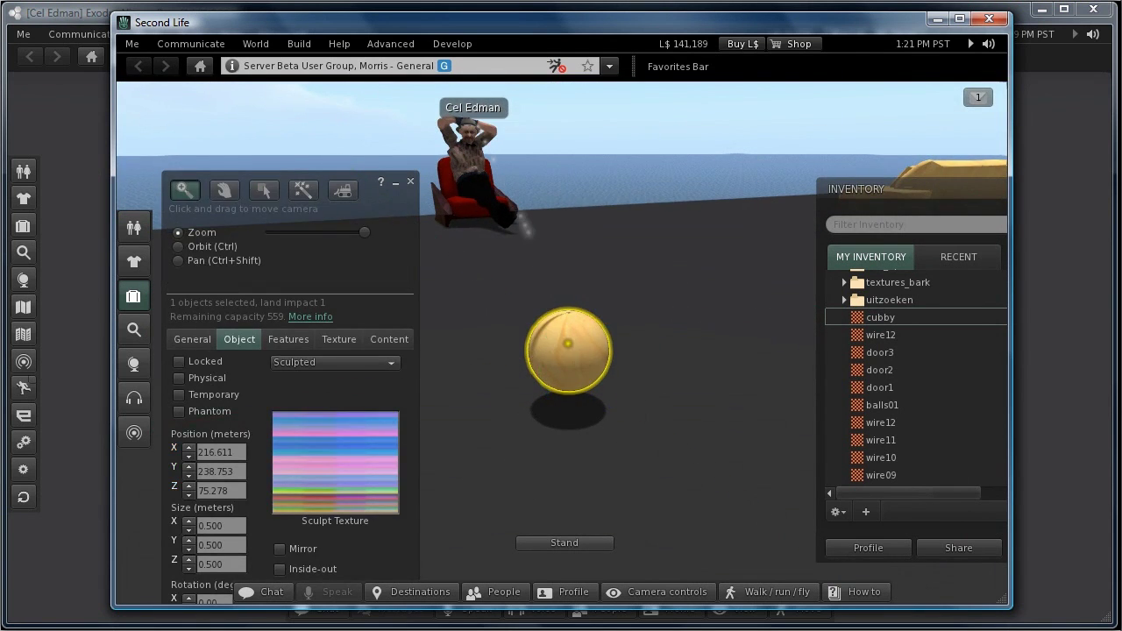
left_click(563, 343)
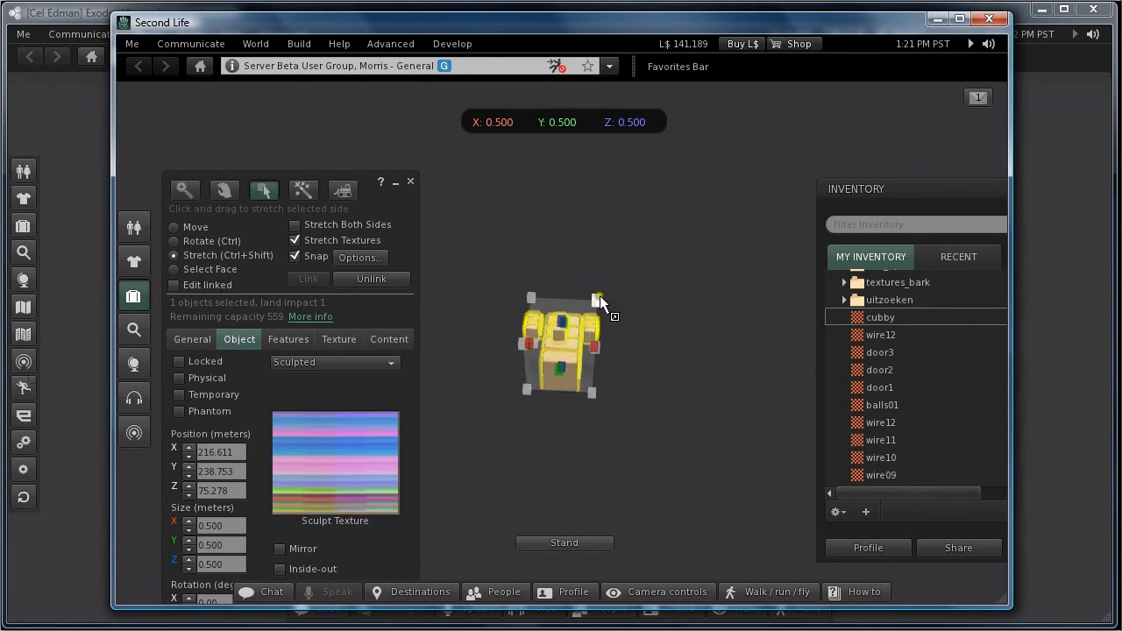
left_click_drag(599, 295, 731, 143)
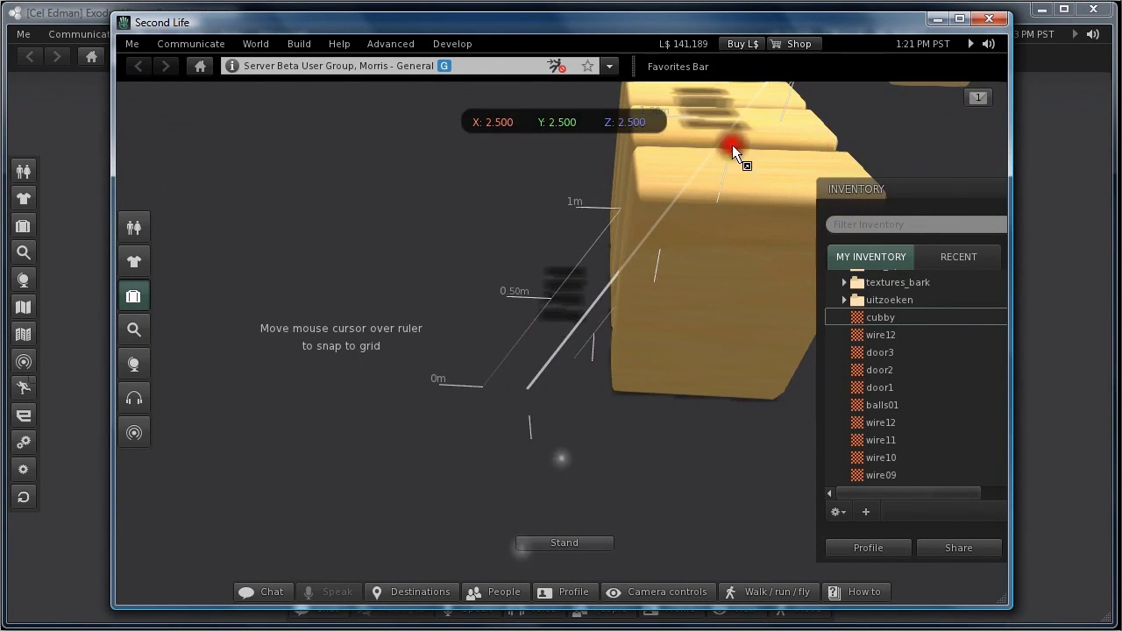
key("Escape")
left_click(561, 344)
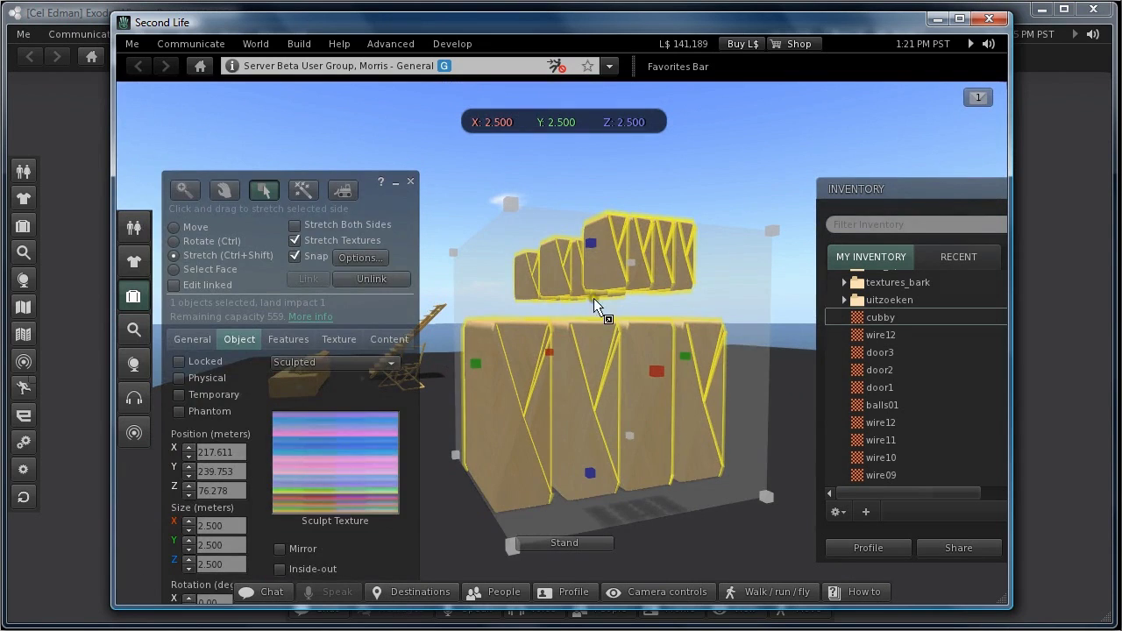
left_click_drag(589, 245, 439, 336)
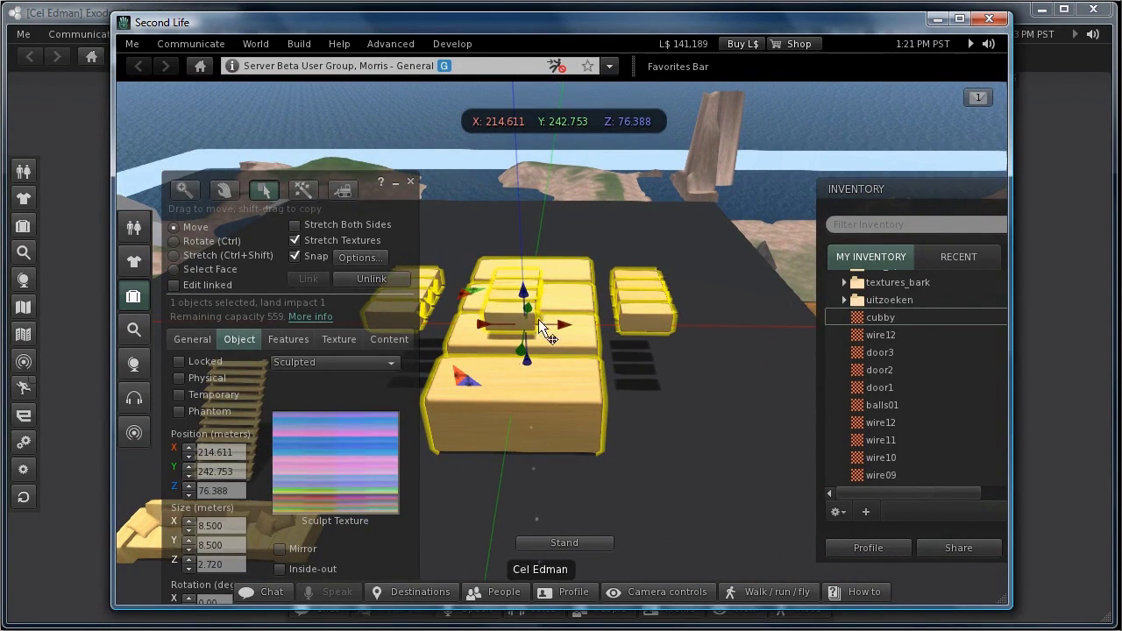
Examine the enlarged cubby sculpt from several camera angles
left_click_drag(540, 326, 476, 493, "alt")
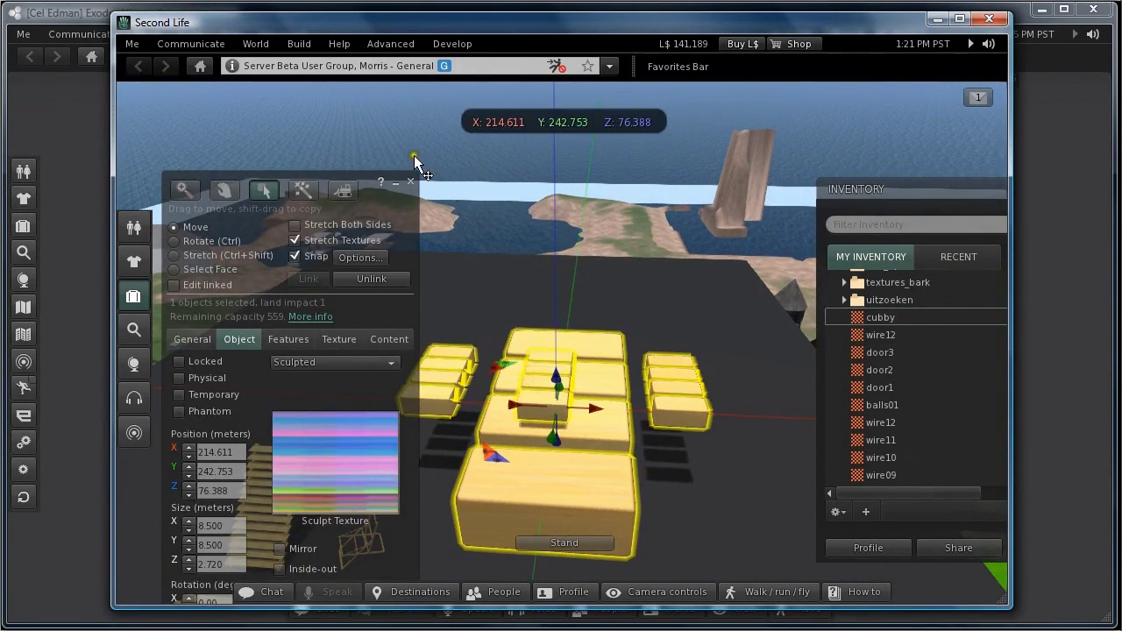
left_click_drag(577, 440, 585, 340, "alt")
key("ctrl+shift")
mouse_move(414, 181)
left_mouse_down("alt")
mouse_move(411, 245)
mouse_move(412, 167)
left_mouse_up("alt")
Open the wooden sofa for editing to check its sculpt texture, and close the editor
left_click_drag(564, 333, 584, 356, "alt")
right_click(583, 356)
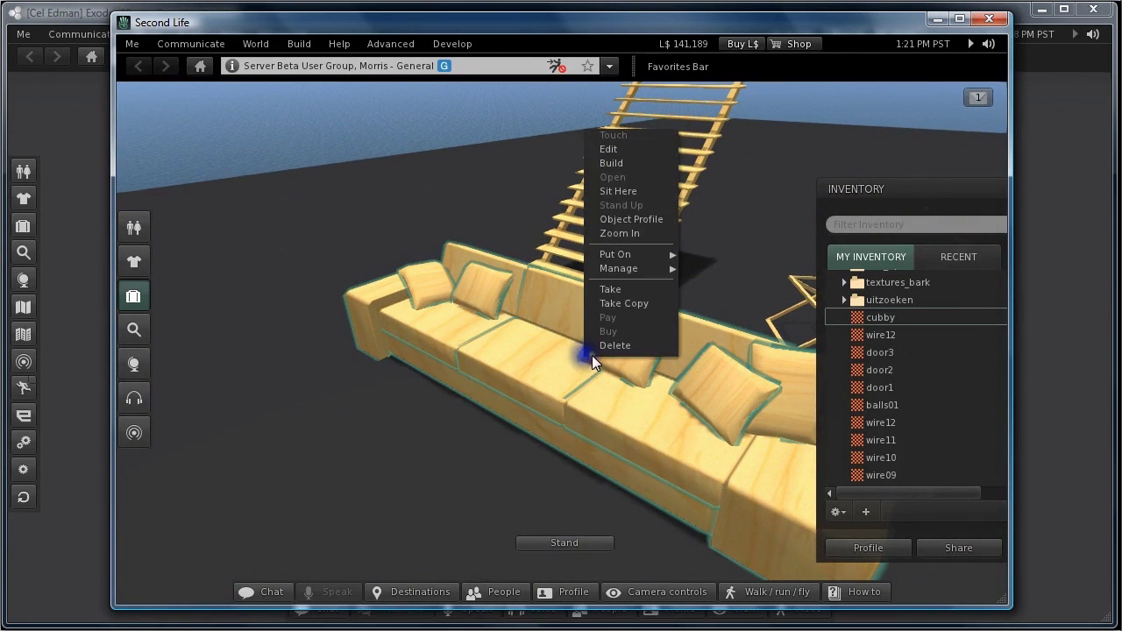
left_click(612, 149)
left_click_drag(570, 334, 561, 338, "alt")
left_click(411, 181)
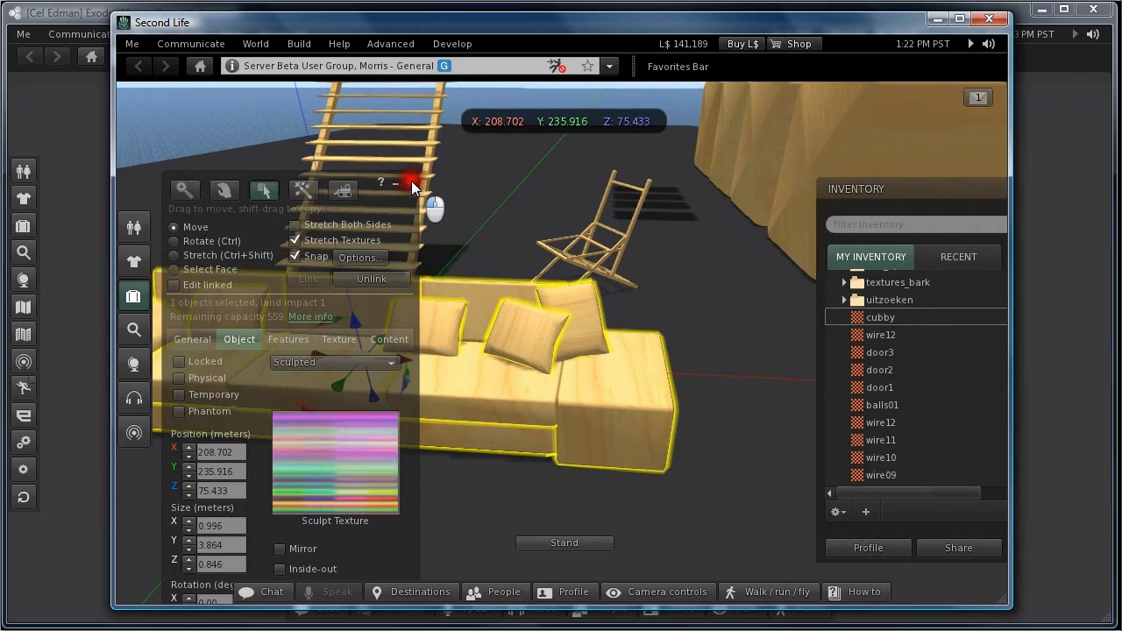
Open the wooden stairs for editing to view their sculpt texture
mouse_move(419, 208)
left_mouse_down("alt")
mouse_move(571, 299)
mouse_move(581, 329)
mouse_move(590, 308)
left_mouse_up("alt")
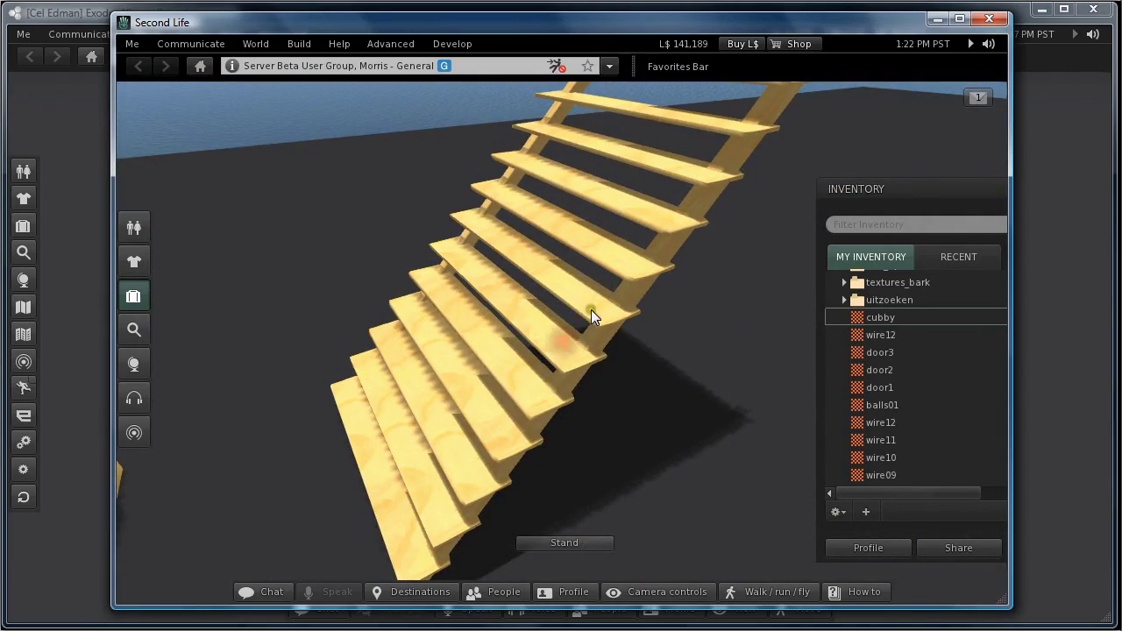
right_click(591, 309)
left_click(607, 326)
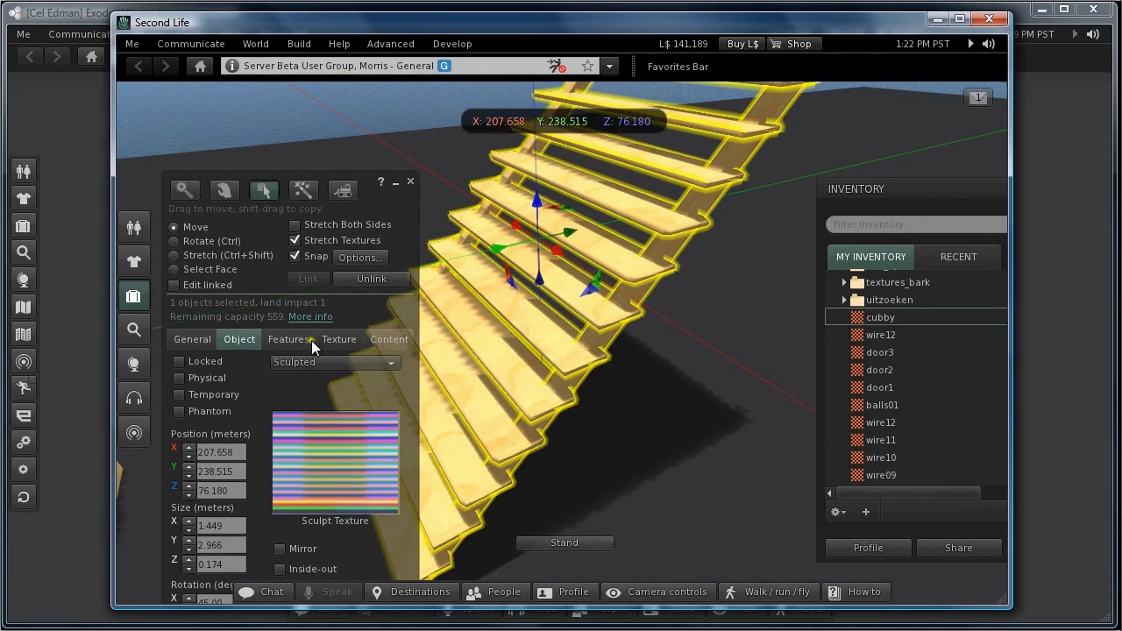
Open the wooden wireframe chair for editing to view its sculpt texture, and look at it from behind
left_click_drag(478, 355, 484, 404, "alt")
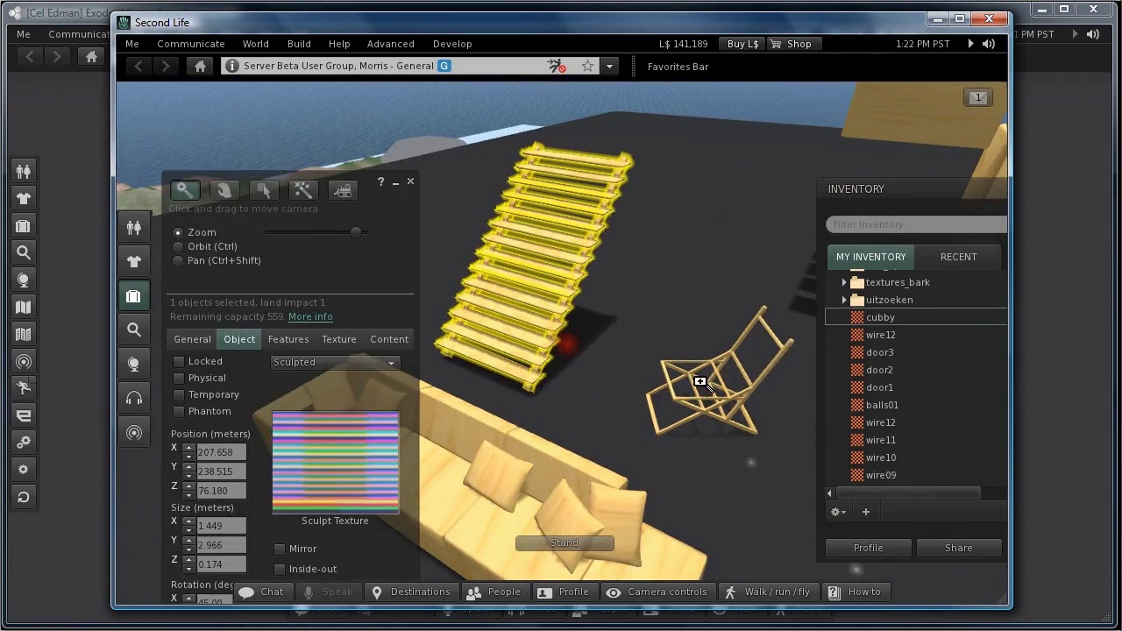
left_click(647, 355, "alt")
left_click_drag(615, 315, 555, 342, "alt")
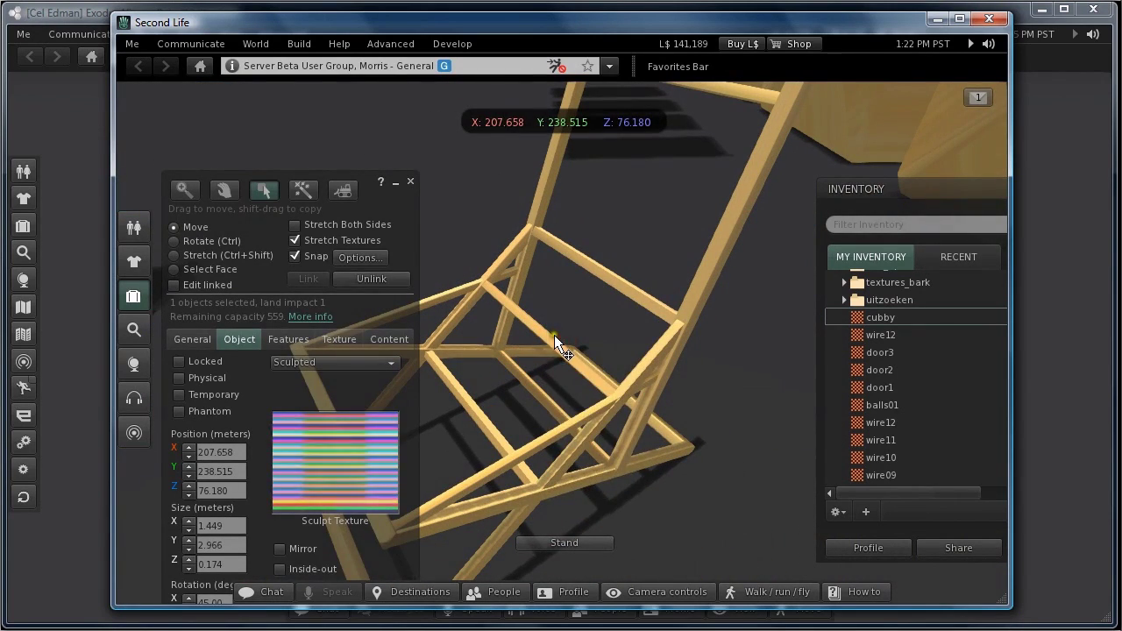
right_click(554, 337)
right_click(555, 340)
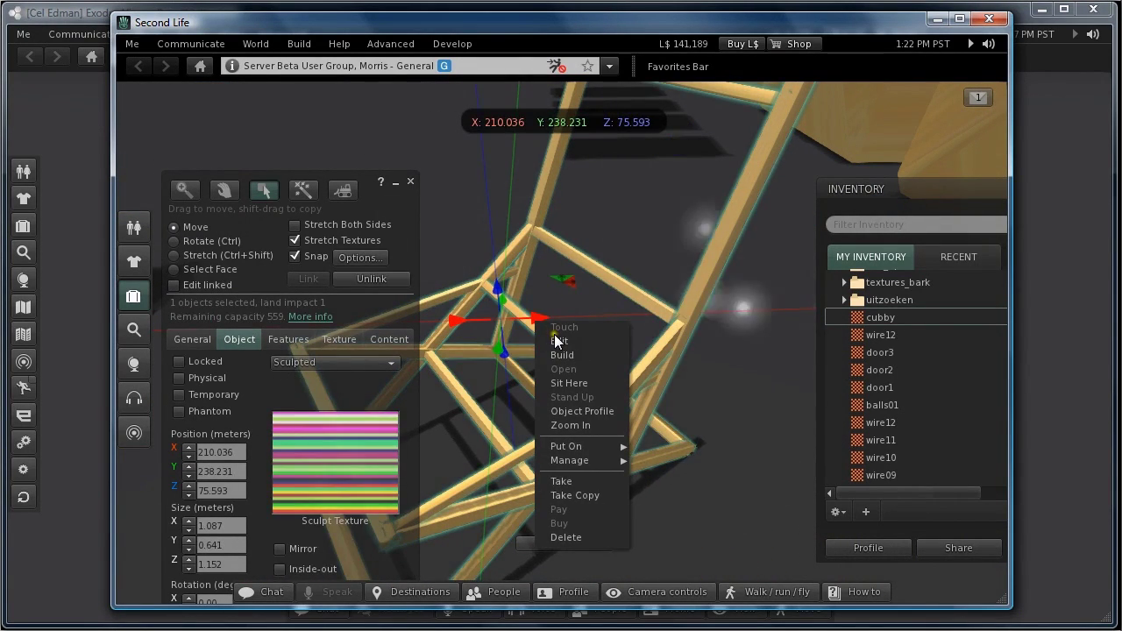
left_click(555, 340)
key("Escape")
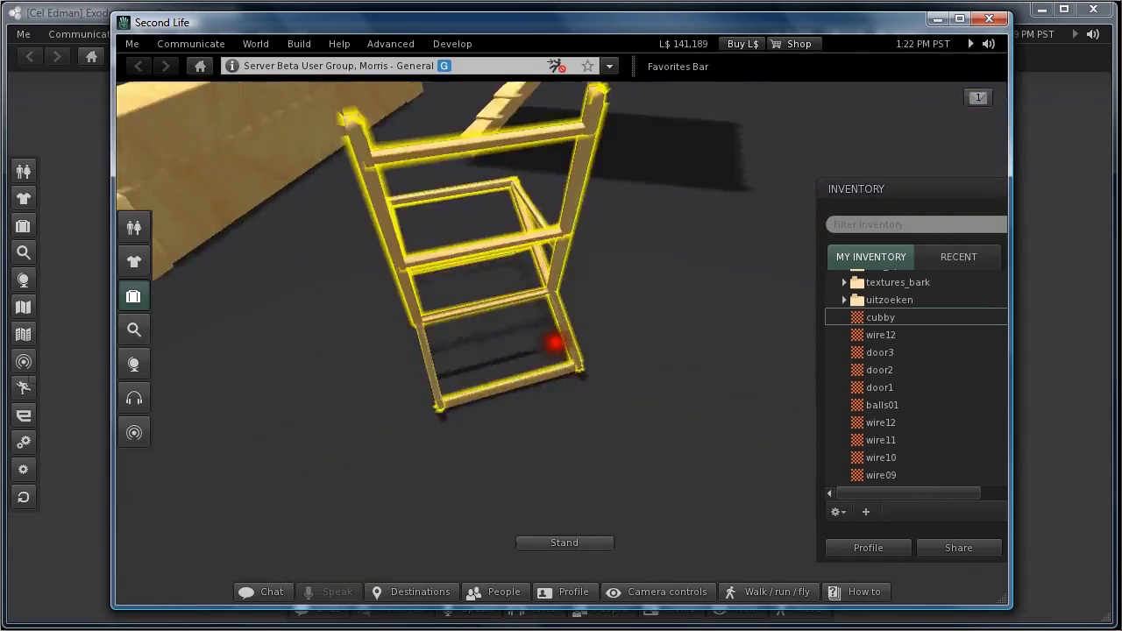
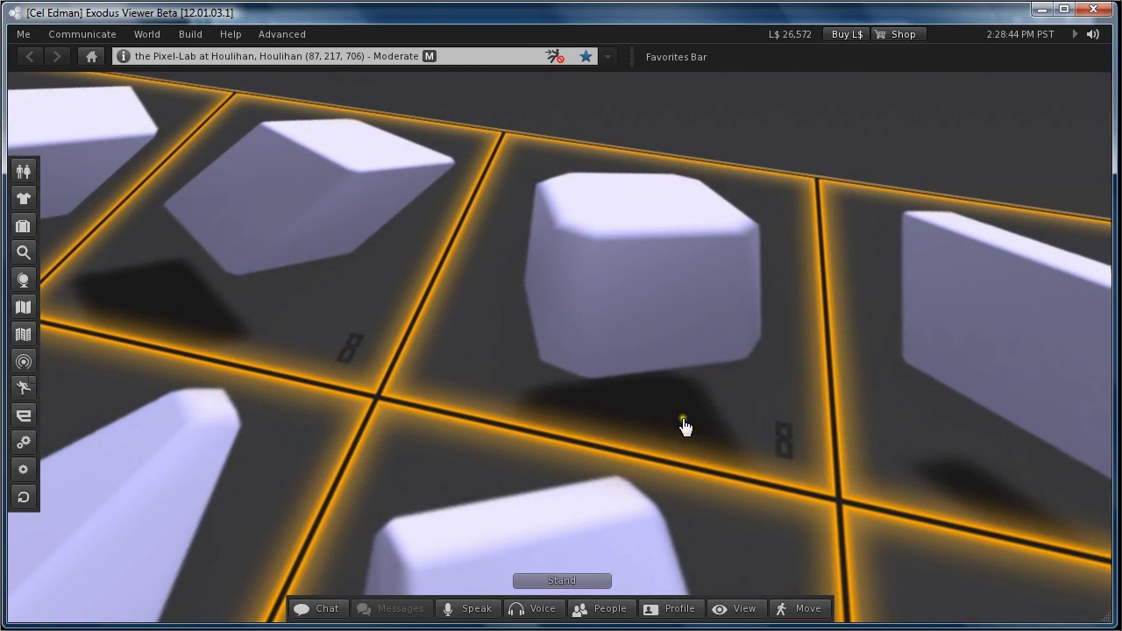
In the Exodus Viewer, look over the numbered shape tiles on the board and rez a cube sub-sculpt
left_click_drag(888, 447, 760, 362, "alt")
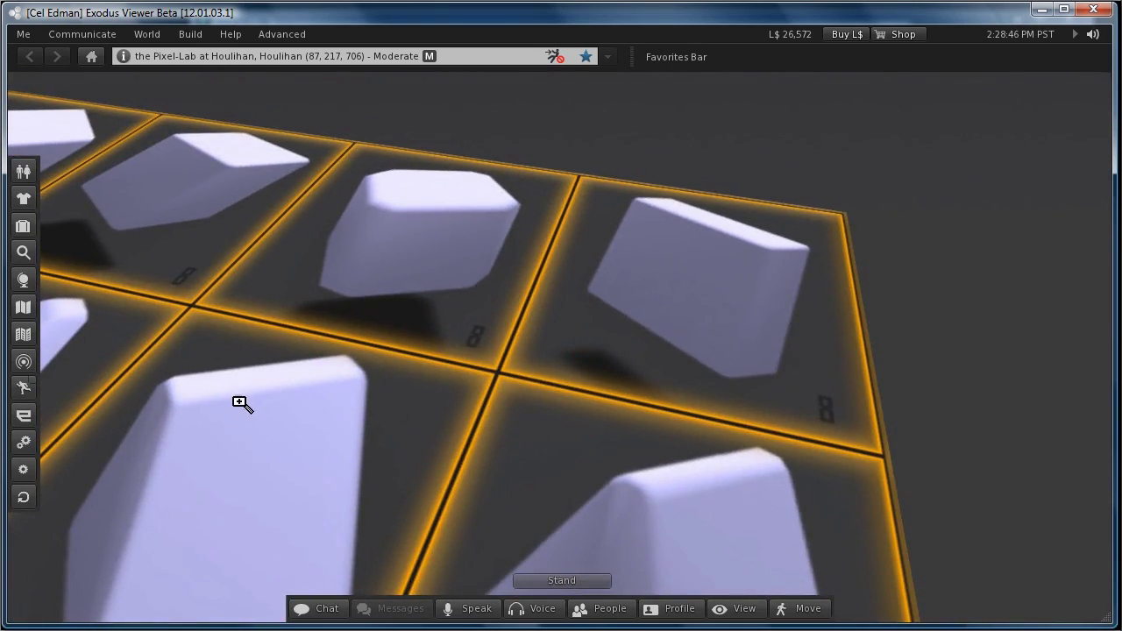
left_click_drag(242, 404, 324, 377, "alt")
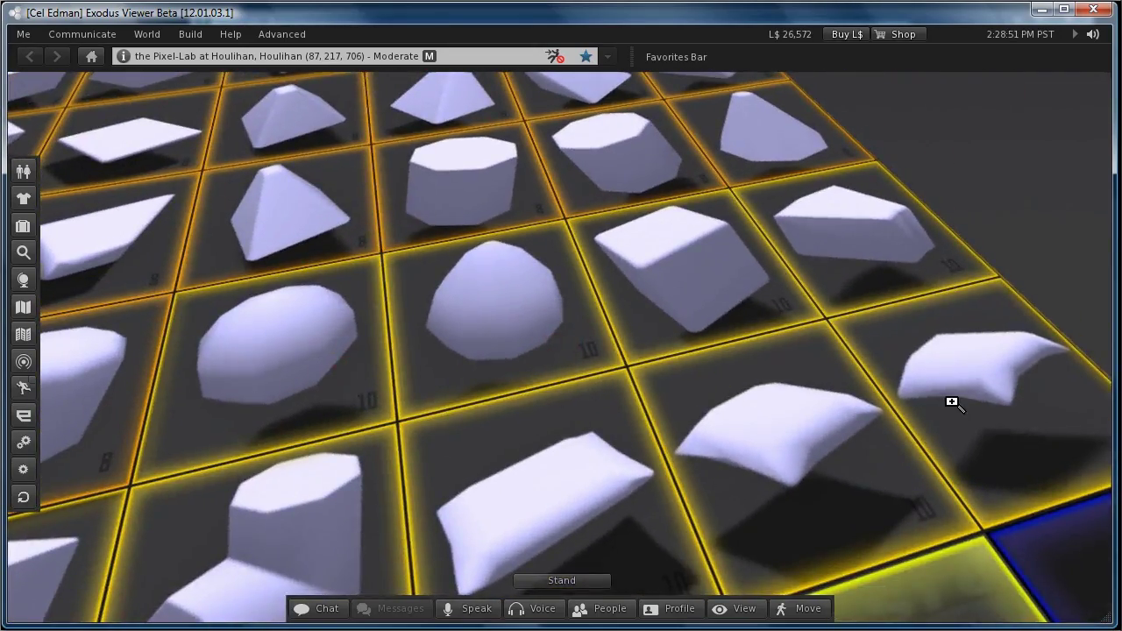
left_click_drag(952, 403, 691, 411, "alt")
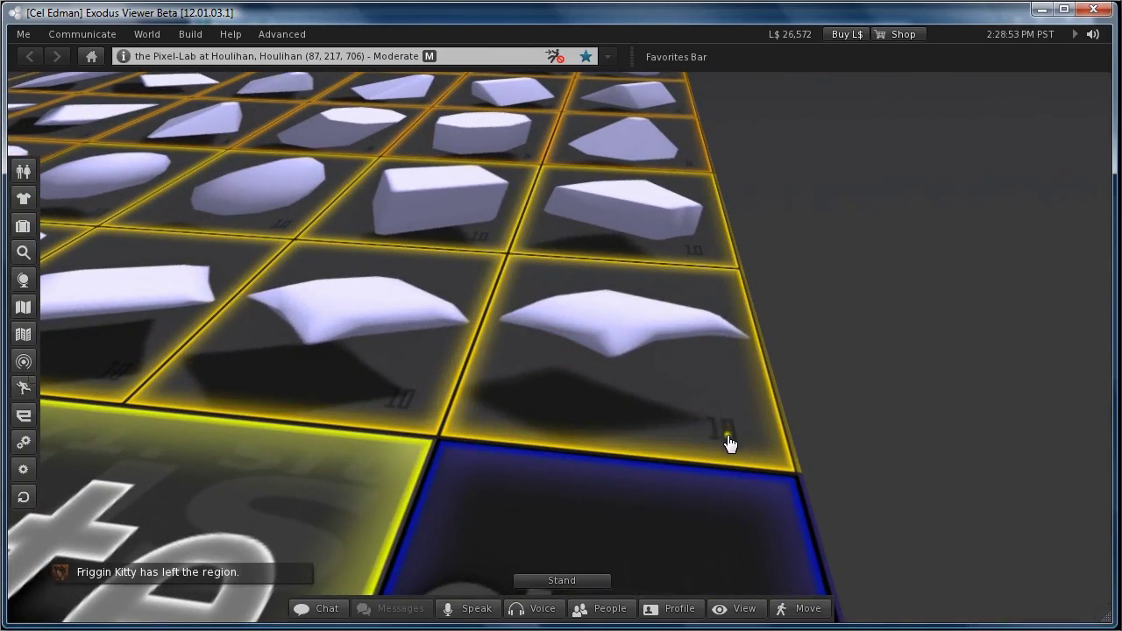
mouse_move(402, 164)
left_mouse_down("alt")
mouse_move(421, 184)
mouse_move(408, 175)
left_mouse_up("alt")
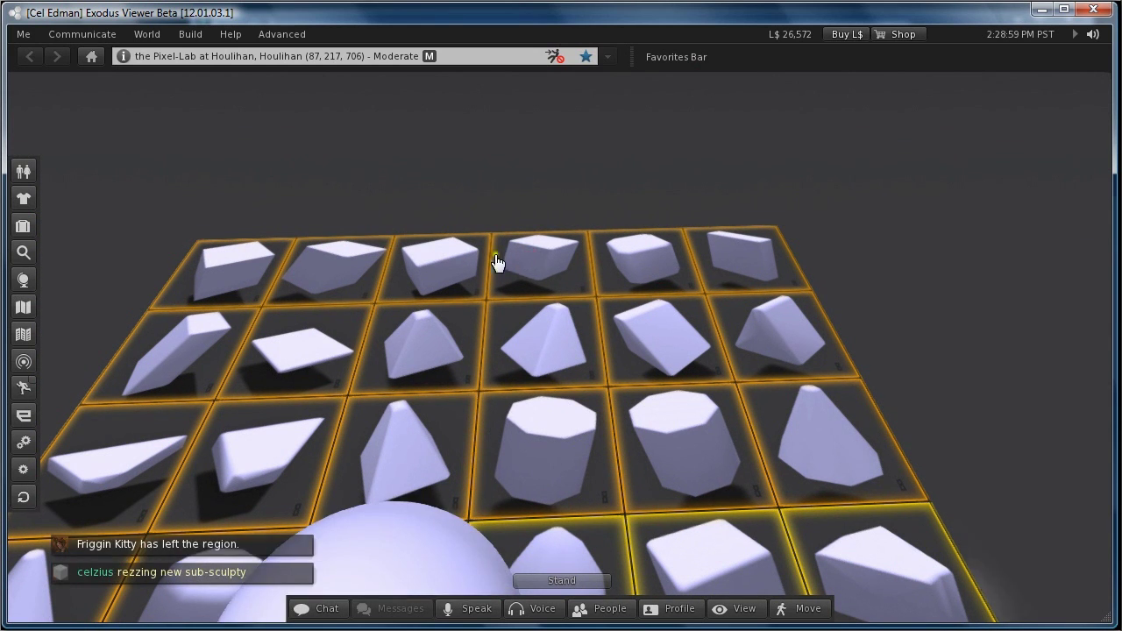
Move the rezzed sub-sculpt off the board along the X axis to X 92.799, and close the editor
left_click_drag(496, 263, 504, 351, "alt")
right_click(685, 359)
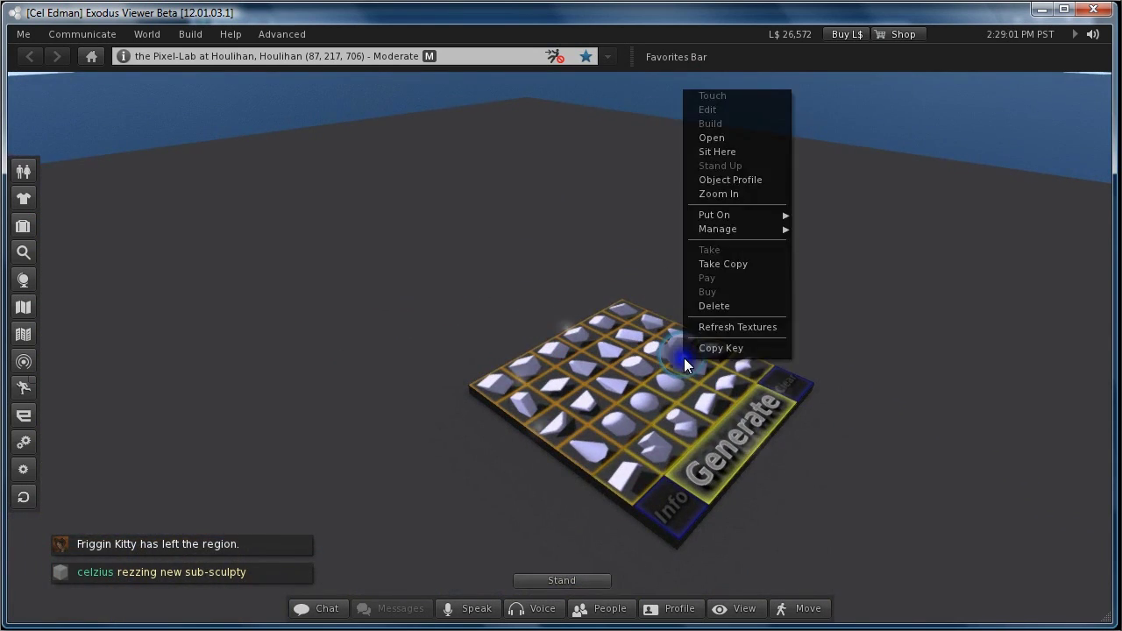
left_click(728, 112)
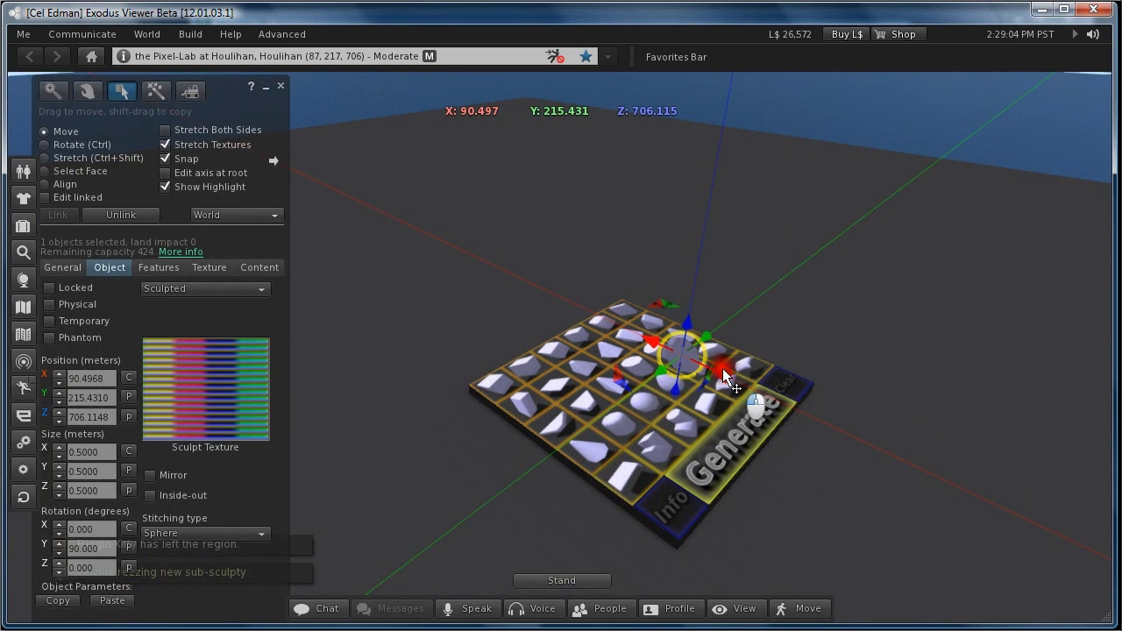
left_click_drag(725, 377, 498, 270)
left_click(498, 270, "alt")
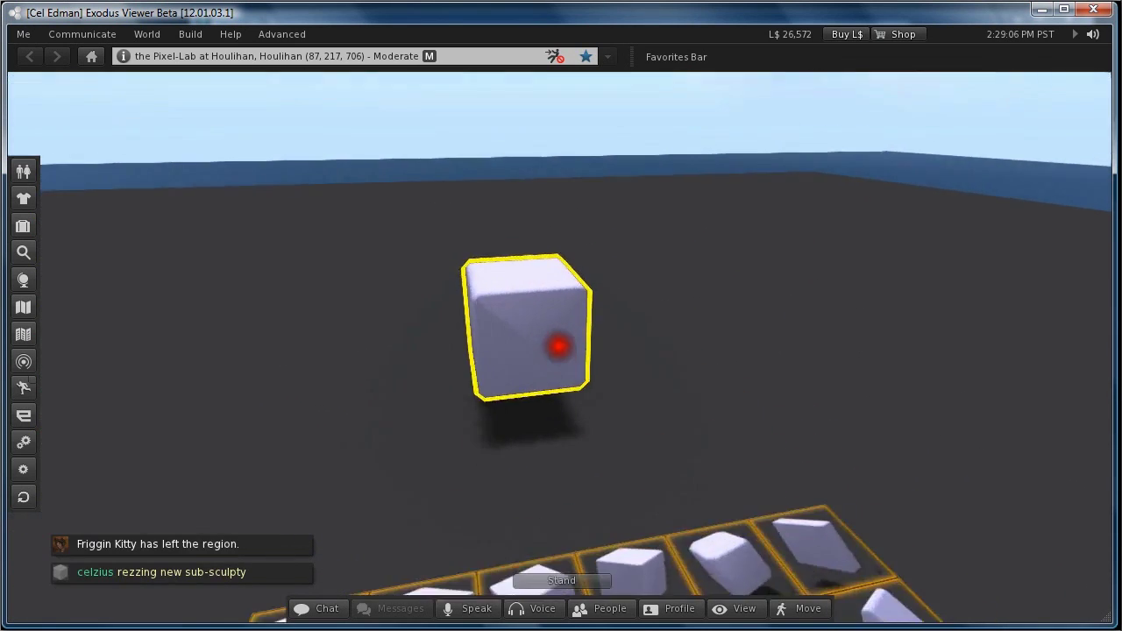
mouse_move(63, 412)
left_mouse_down("alt")
mouse_move(64, 385)
mouse_move(64, 412)
left_mouse_up("alt")
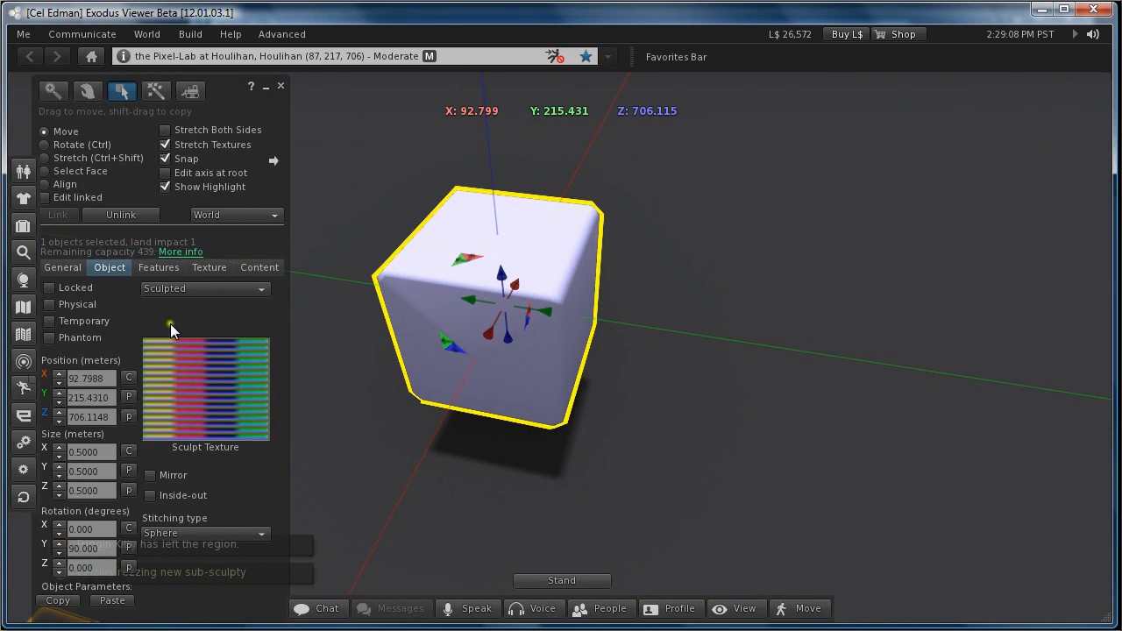
scroll(491, 472, "down", 5)
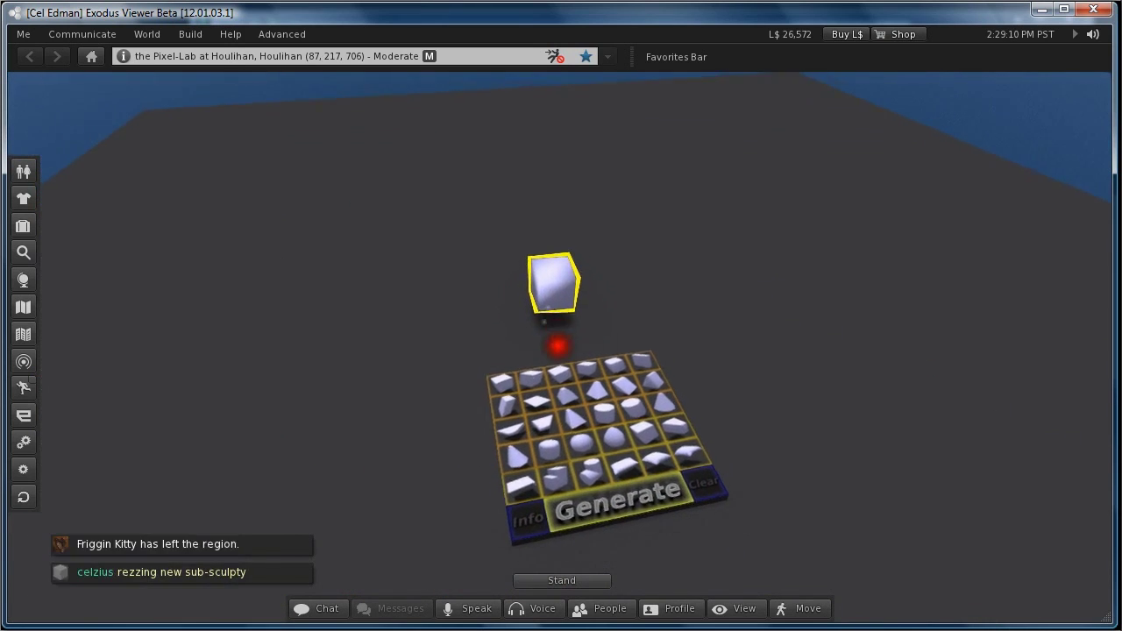
left_click(282, 88)
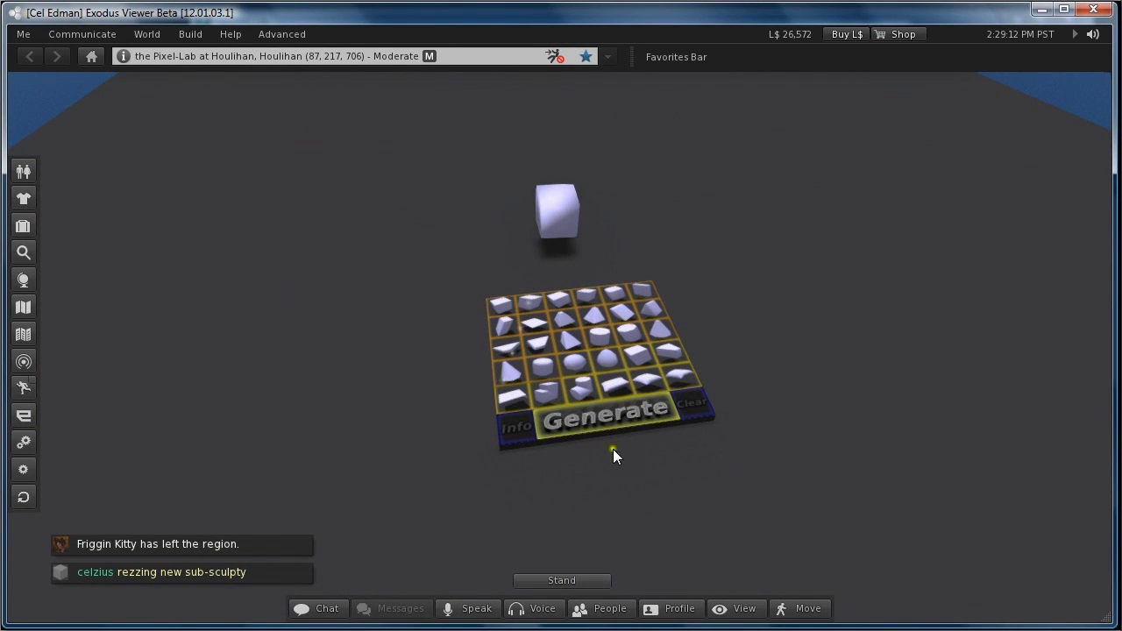
Generate the sub-sculpt data from the shape board and select its start-to-end block in the nearby chat
left_click(592, 427)
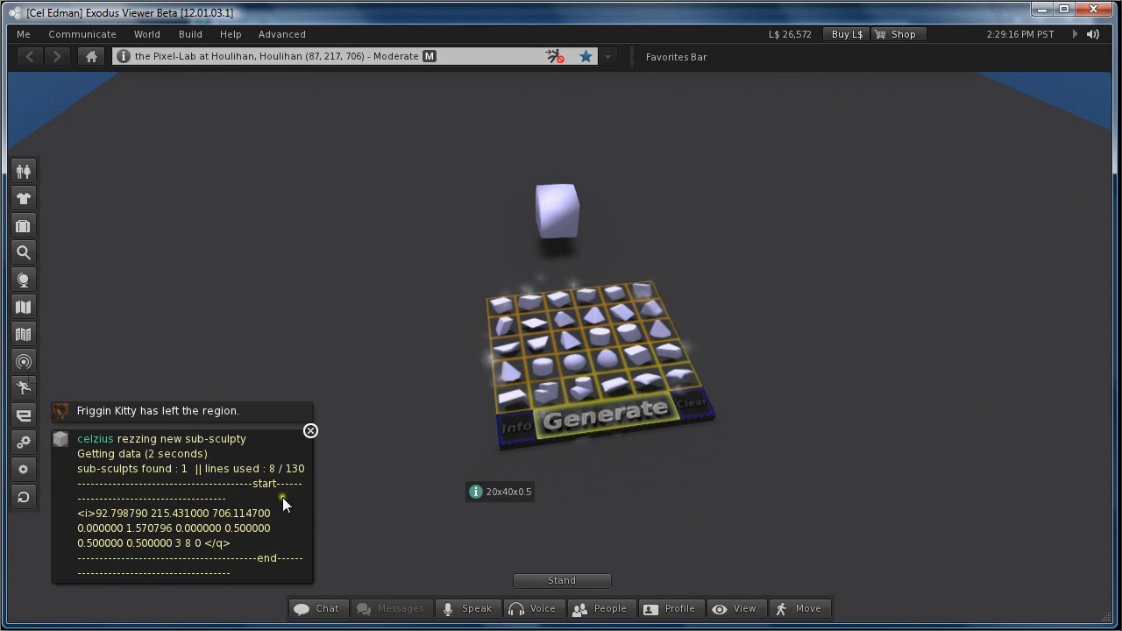
left_click(233, 531)
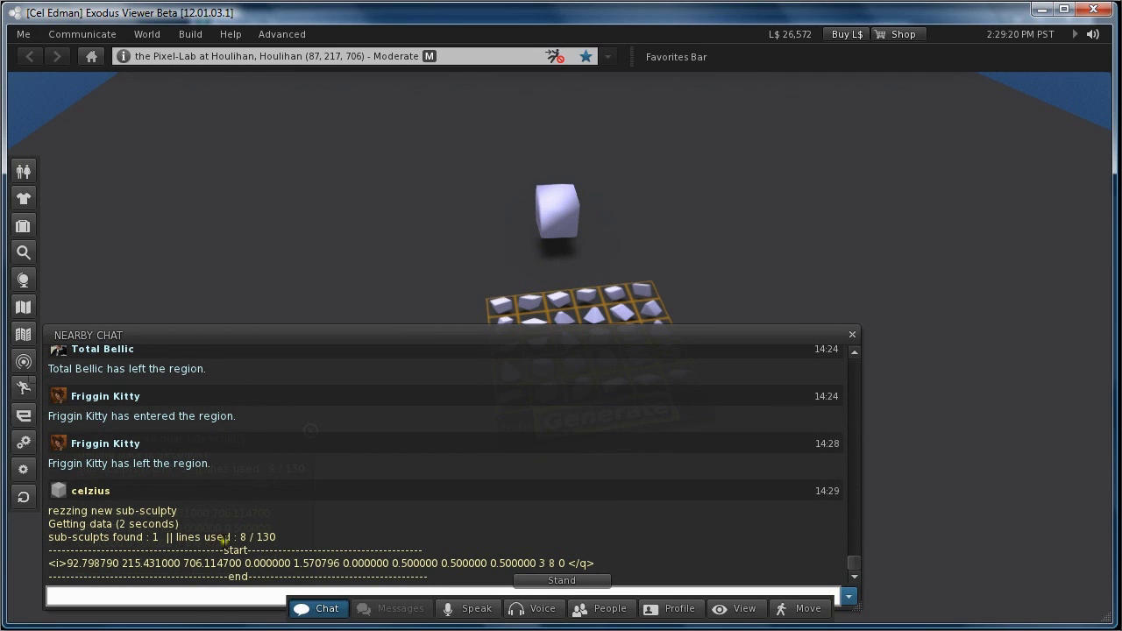
left_click_drag(432, 583, 25, 550)
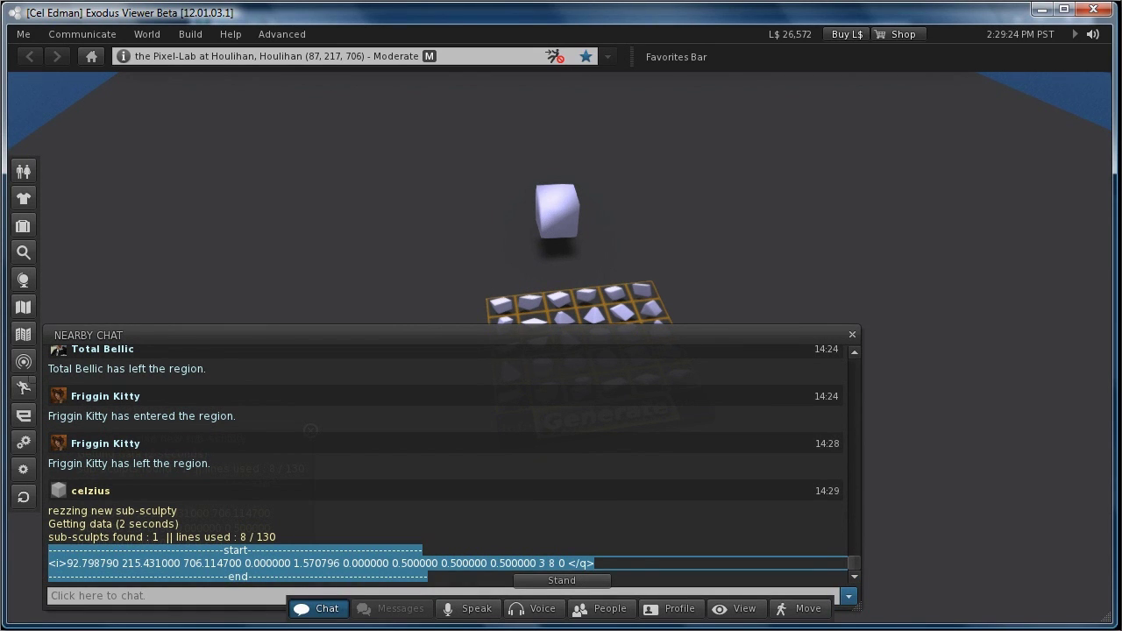
Switch to Firefox, paste the sub-sculpt data into the pixel-lab.org form and create the sculpty
key("alt+Tab")
type("----------------------------------------start---------------------------------------- [14:29] celzius: <i>92.798790 215.431000 706.114700 0.000000 1.570796 0.000000 0.500000 0.500000 0.500000 3 8 0 </q> [14:29] celzius: -----------------------------------------end-----------------------------------------")
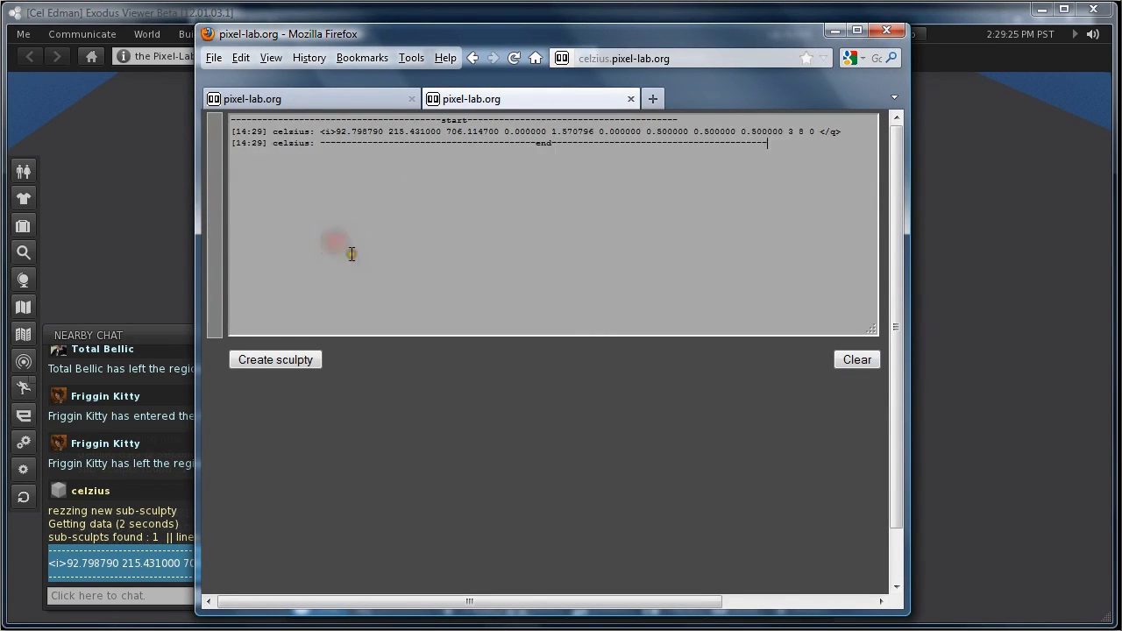
left_click(283, 360)
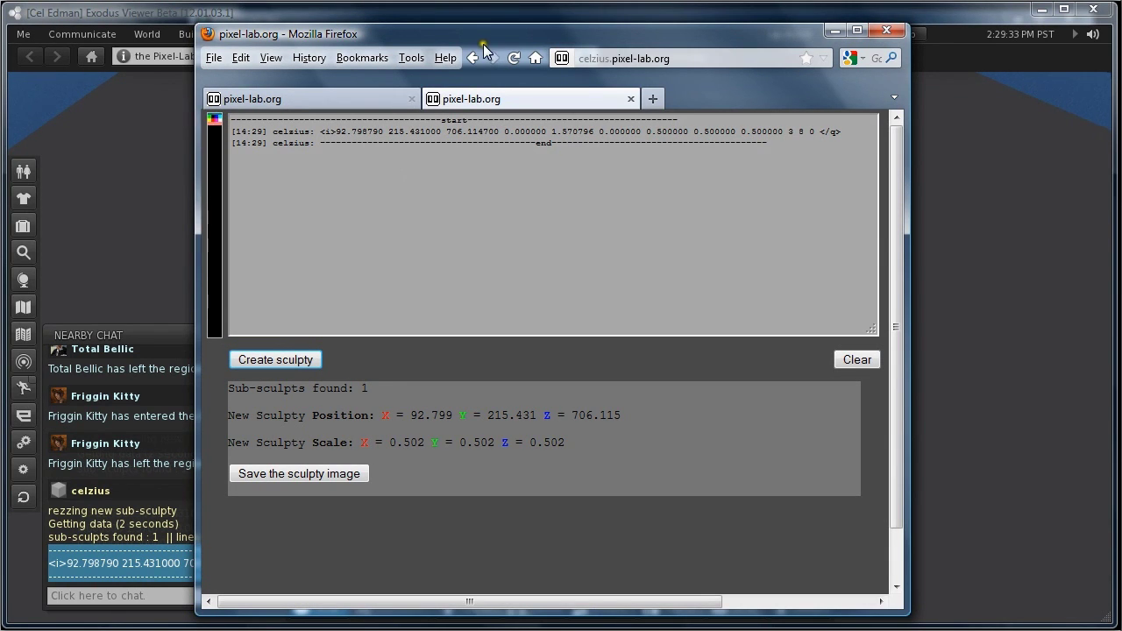
Return to the Exodus Viewer, copy the cube sub-sculpt twice into a row along the X axis, and select all three cubes
left_click(637, 17)
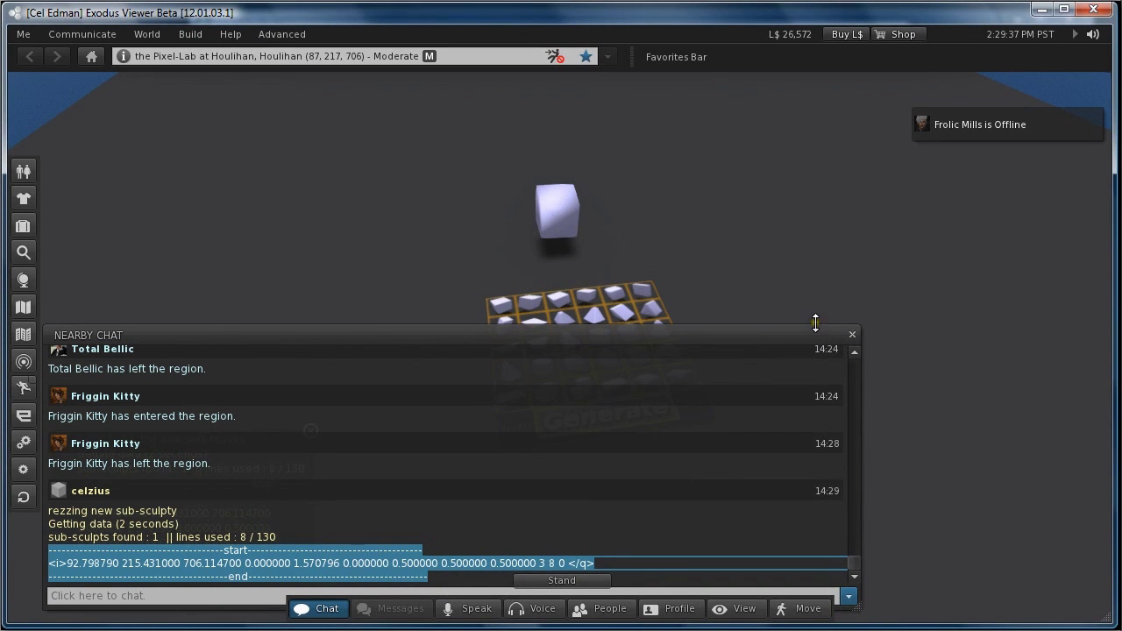
left_click(852, 334)
left_click_drag(561, 343, 494, 335, "alt")
right_click(558, 346)
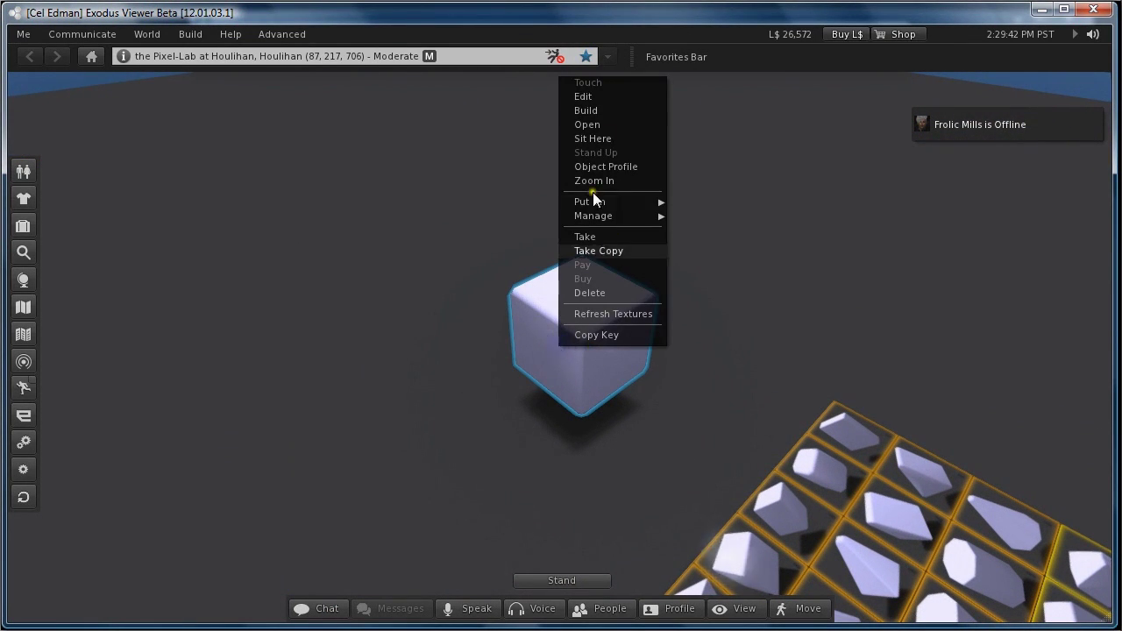
left_click(583, 97)
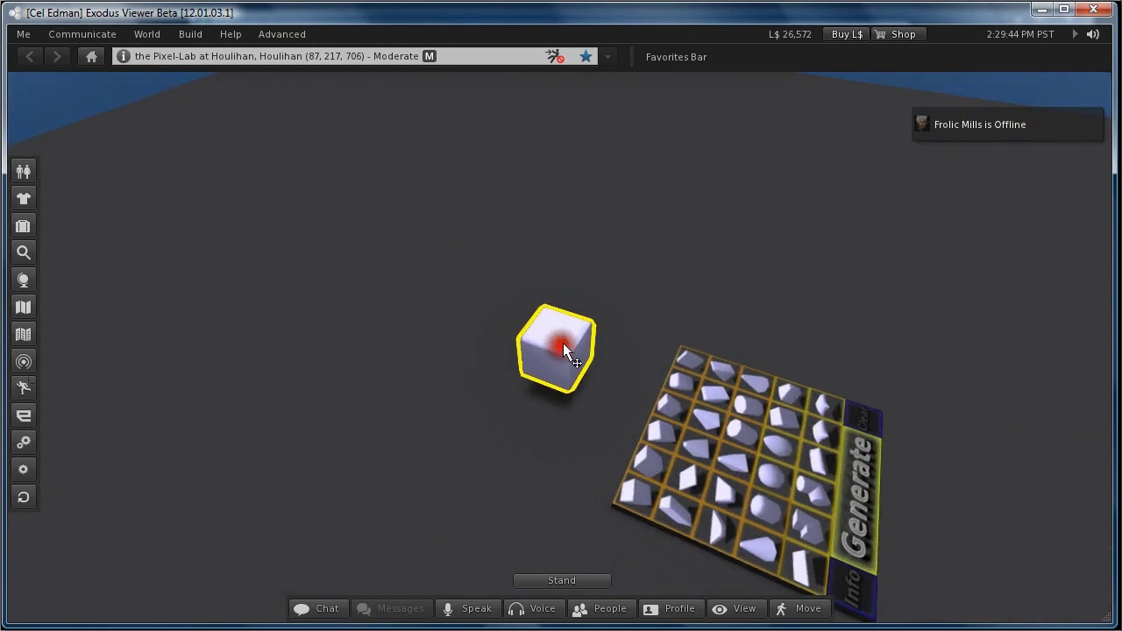
left_click_drag(592, 368, 507, 335, "shift")
left_click(514, 316, "shift")
left_click(561, 337, "shift")
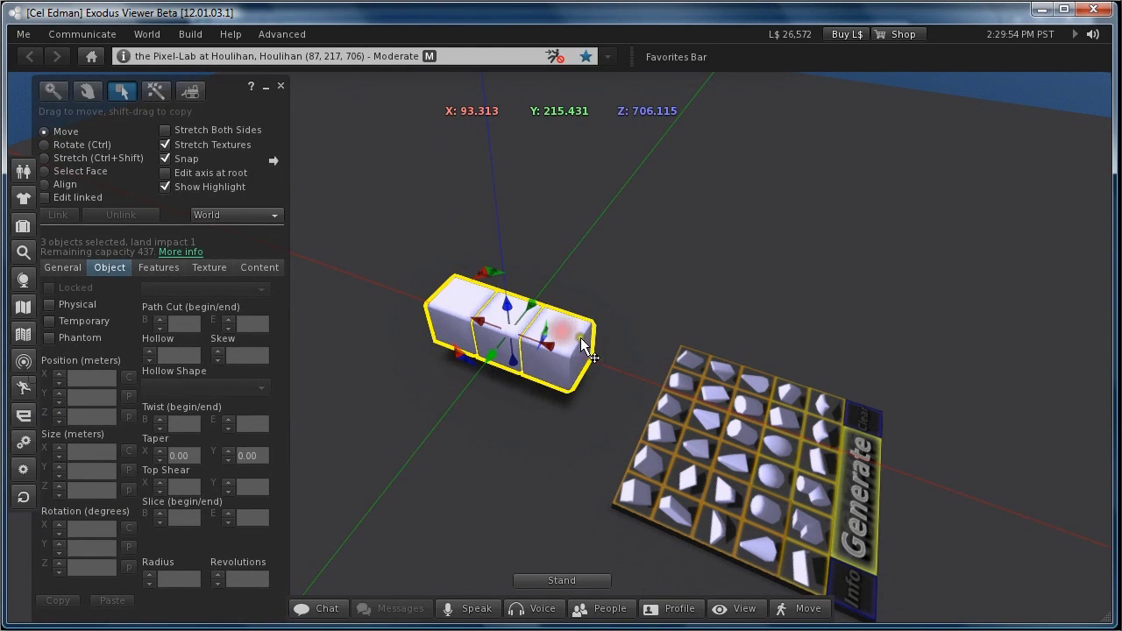
Copy the three-cube row twice along the Y axis to form a three-by-three cube grid, and close the editor
left_click_drag(527, 307, 560, 285, "shift")
left_click_drag(560, 345, 526, 378, "alt")
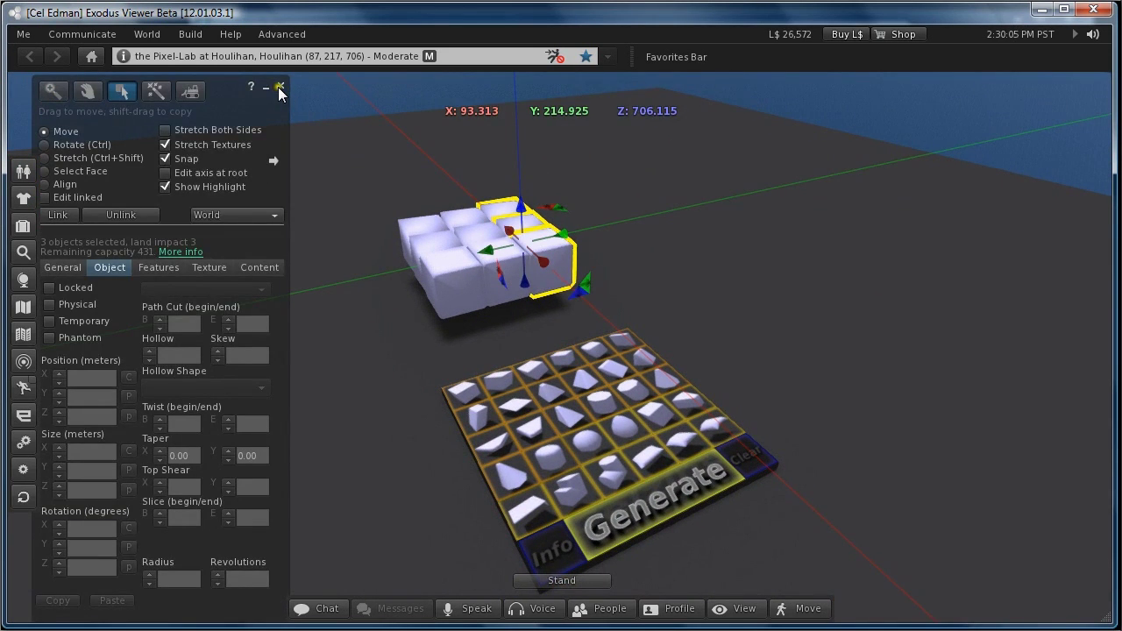
left_click(279, 86)
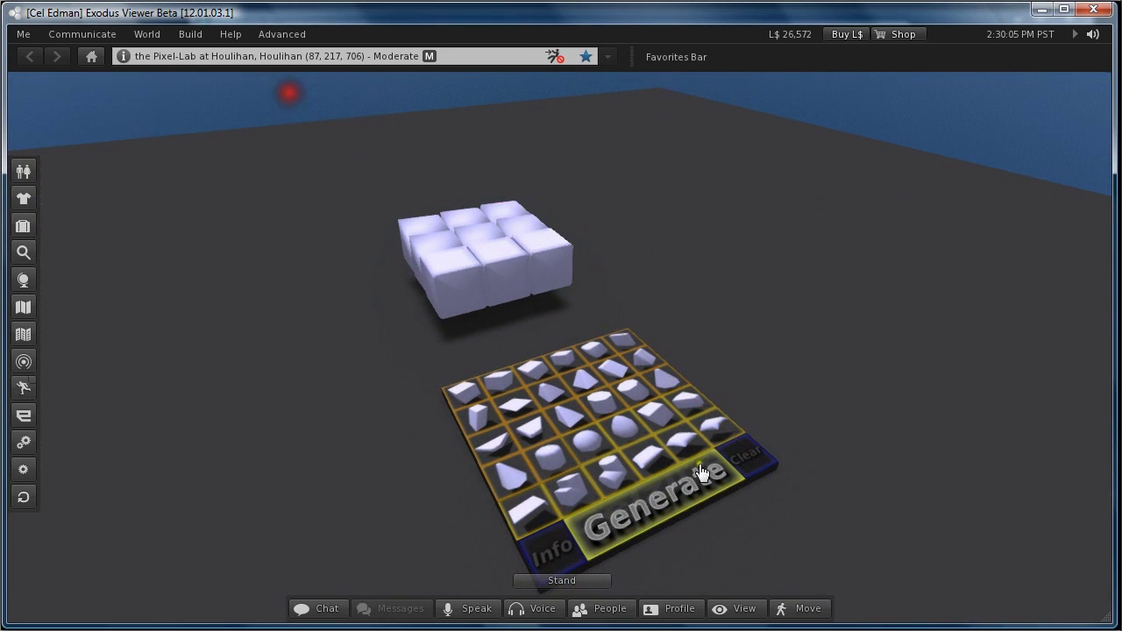
Generate the sub-sculpt data for the cube grid and select its start-to-end block in the nearby chat
left_click(656, 500)
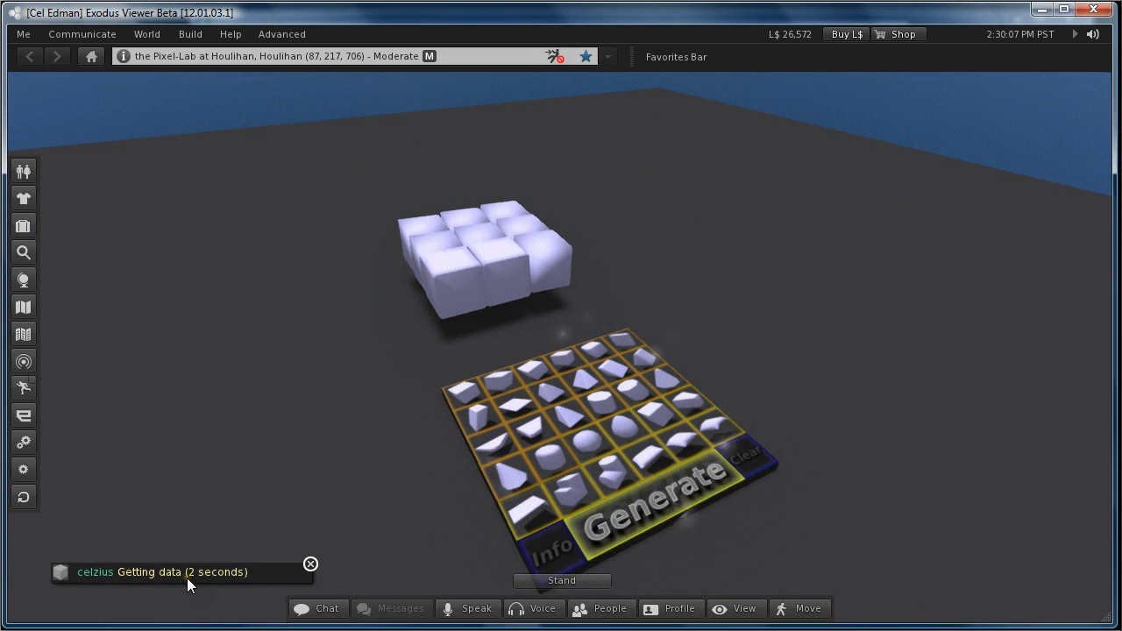
left_click(180, 547)
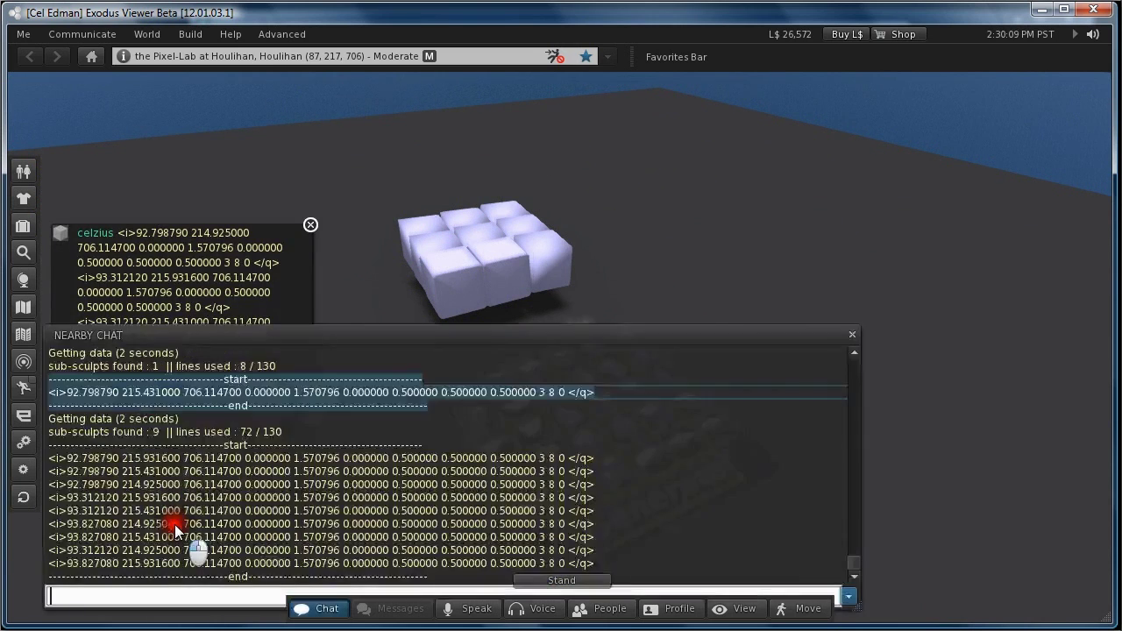
double_click(244, 431)
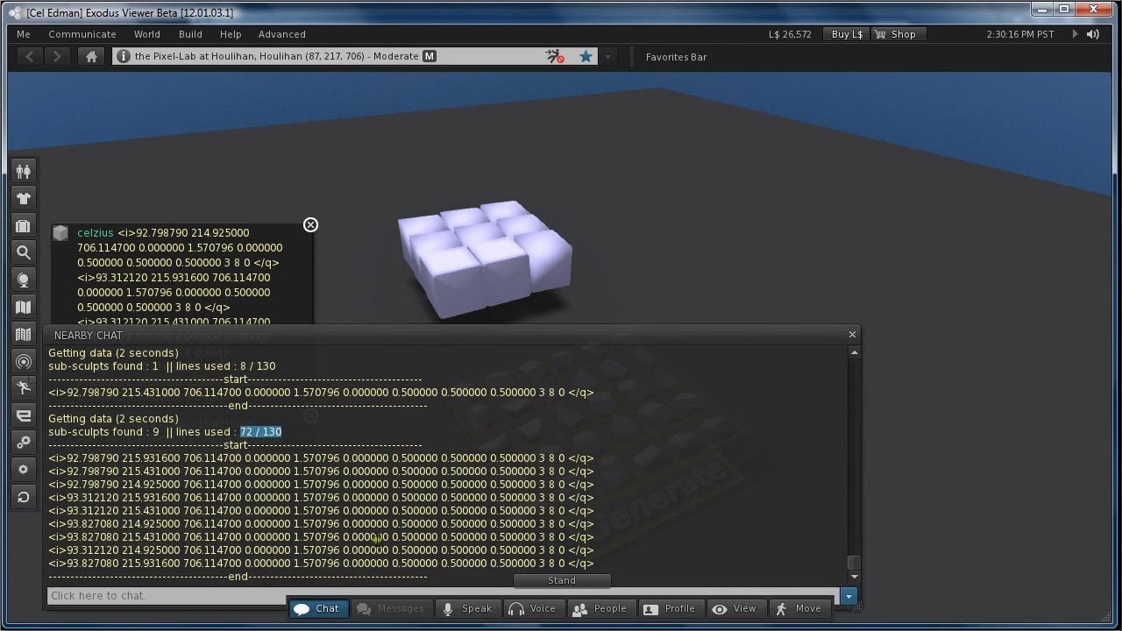
left_click_drag(438, 575, 35, 444)
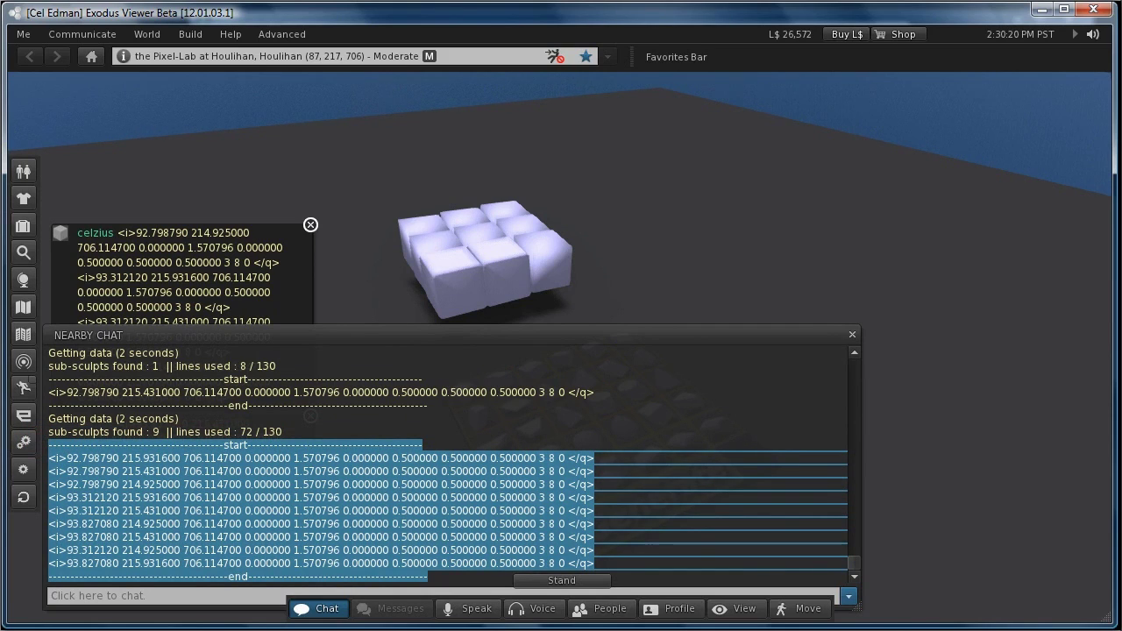
Switch to Firefox, replace the old data in the pixel-lab.org form with the cube grid's data, and create the sculpty
key("alt+Tab")
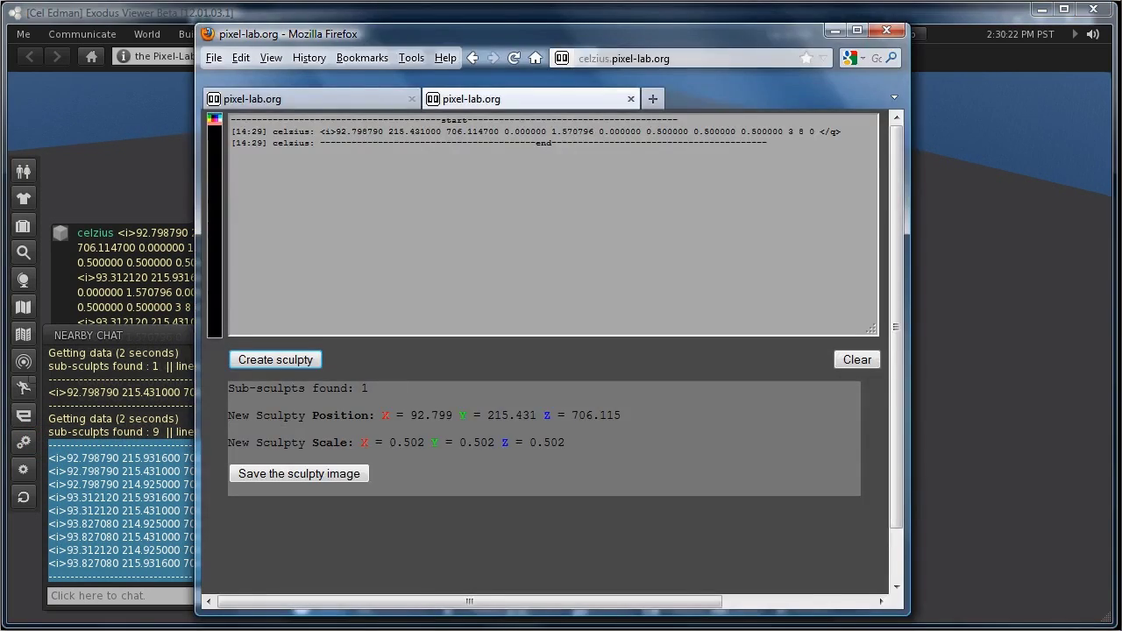
left_click(856, 360)
left_click(574, 235)
key("ctrl+v")
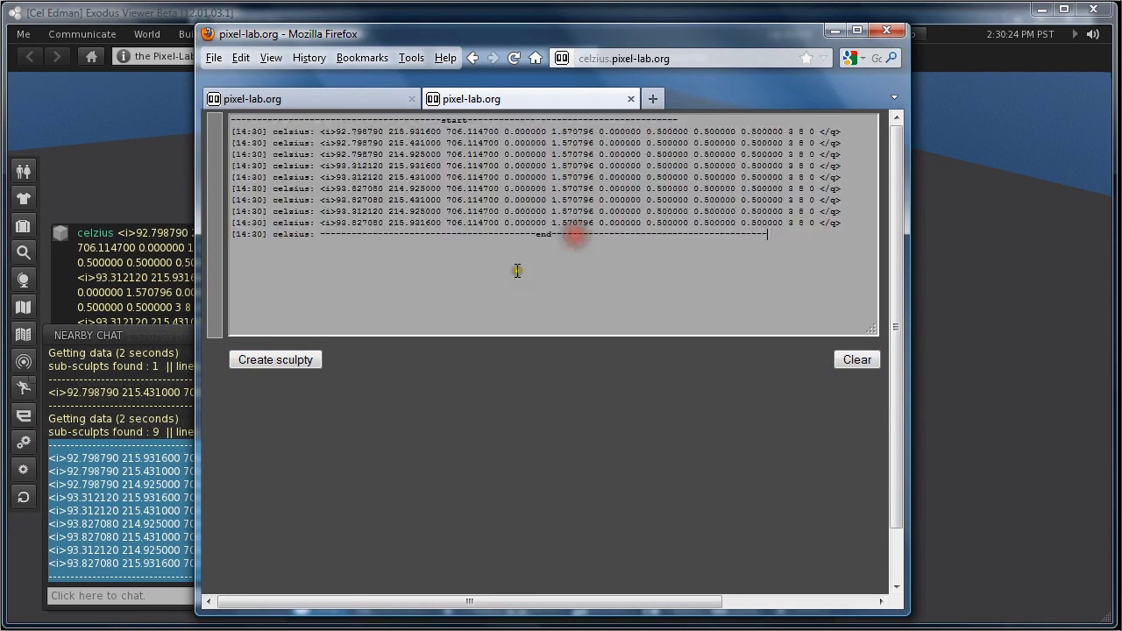
left_click(267, 360)
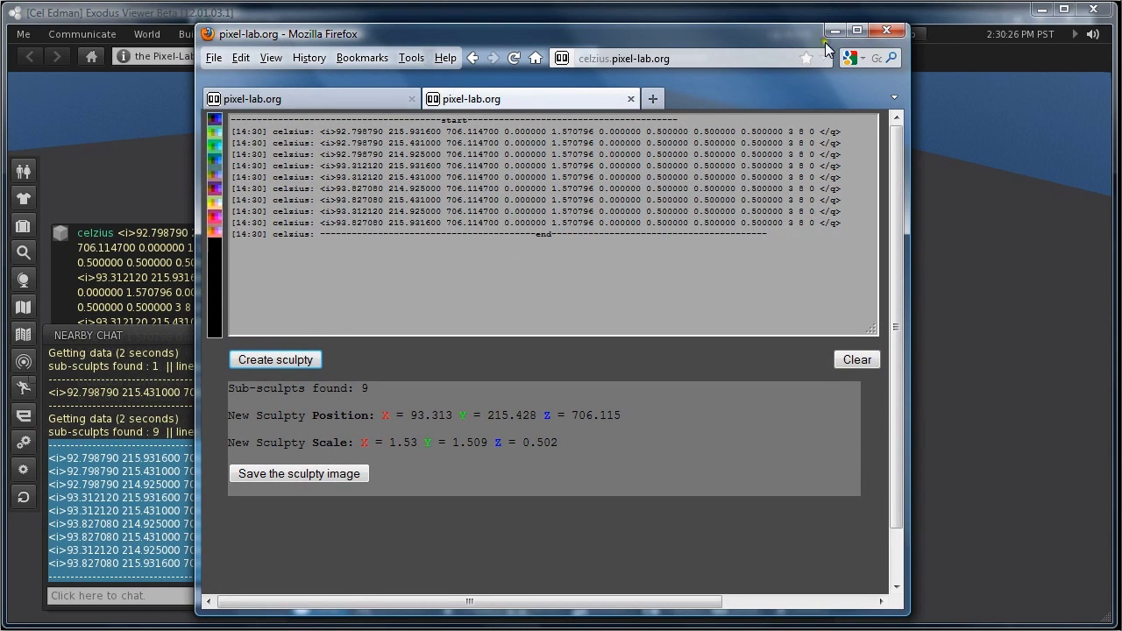
Return to the Exodus Viewer, close the nearby chat, and rez a new sub-sculpt from the shape board
left_click(970, 13)
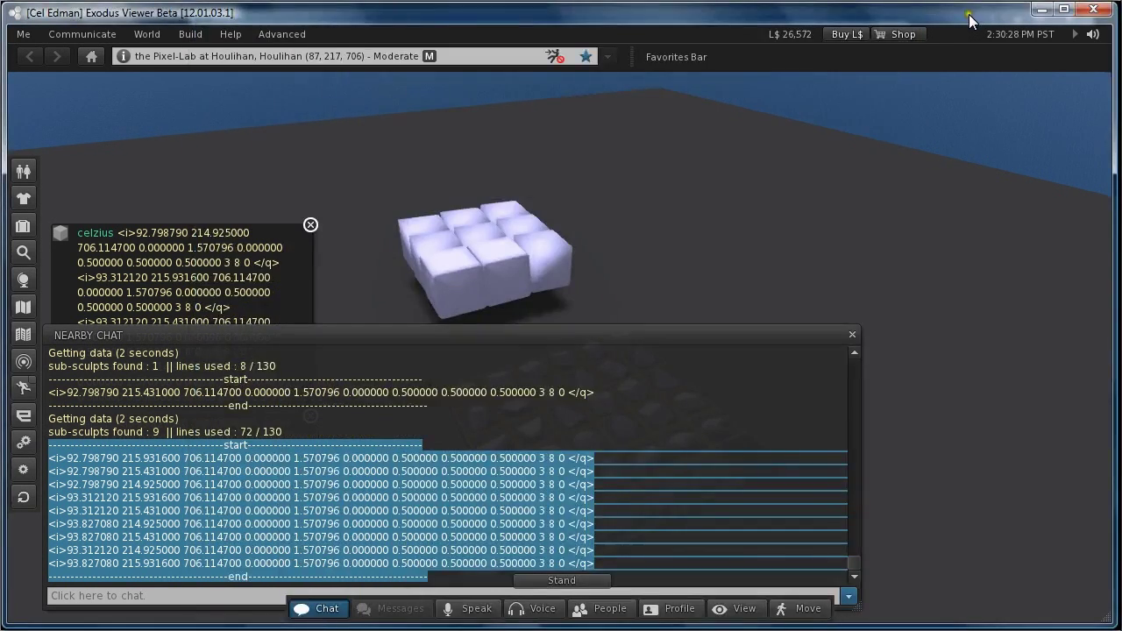
left_click(848, 337)
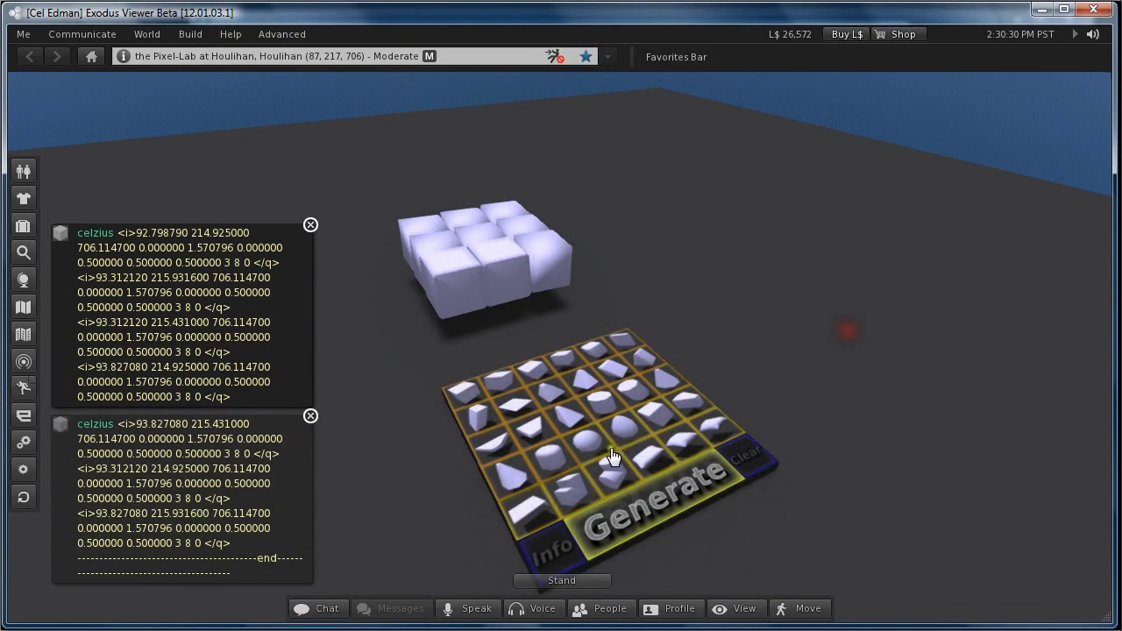
left_click(664, 340)
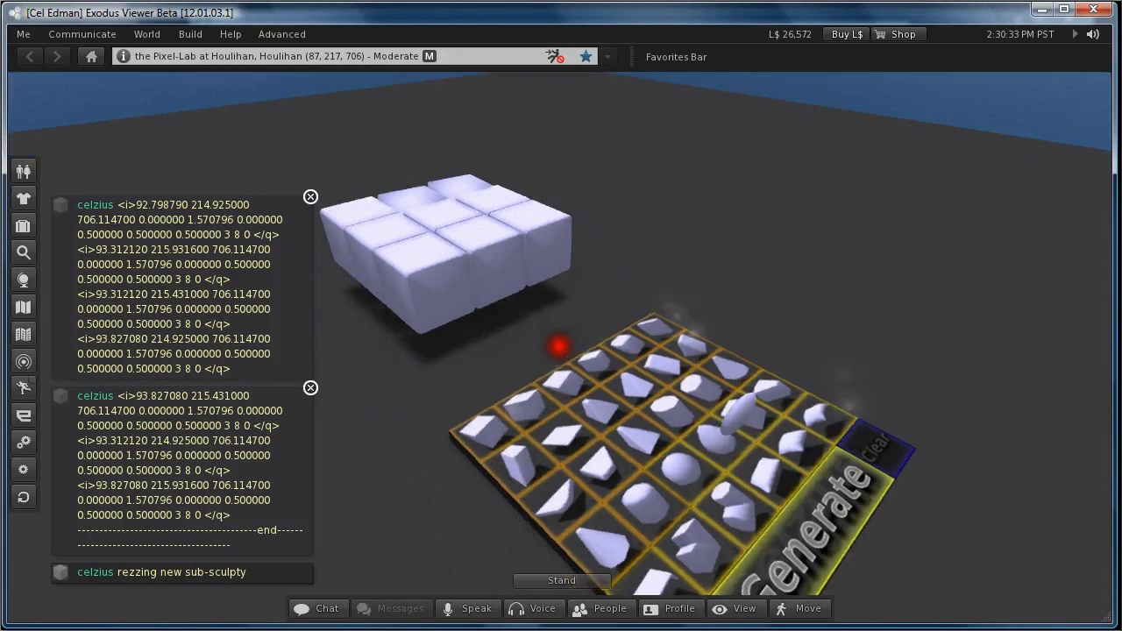
Place the new sub-sculpt above the centre cube at X 93.293, Z 706.669, rotated to 180, 0, 180, and close the editor
right_click(743, 407)
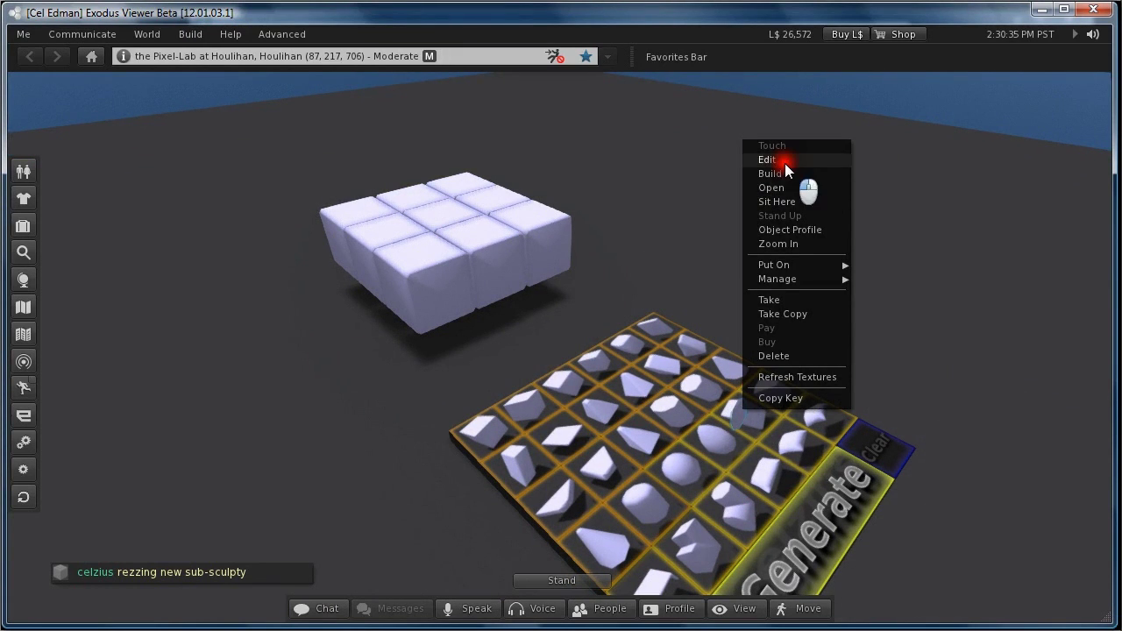
left_click(774, 159)
left_click_drag(783, 447, 471, 289)
left_click_drag(447, 225, 431, 163)
mouse_move(558, 344)
left_mouse_down("alt")
mouse_move(539, 284)
mouse_move(574, 345)
mouse_move(626, 304)
mouse_move(556, 94)
left_mouse_up("alt")
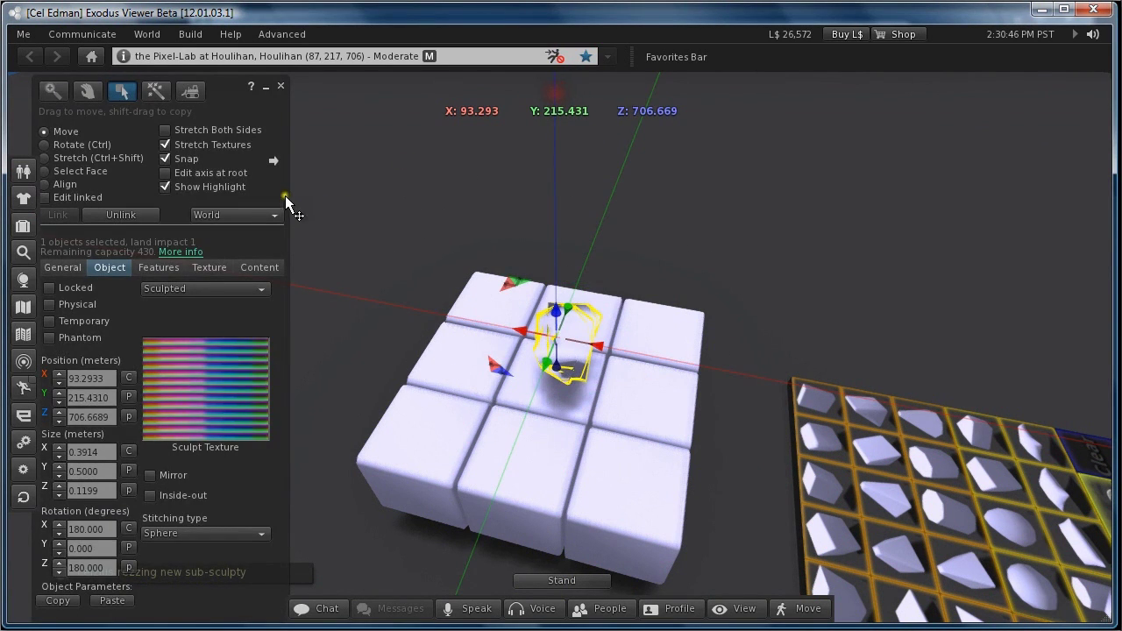
left_click(281, 88)
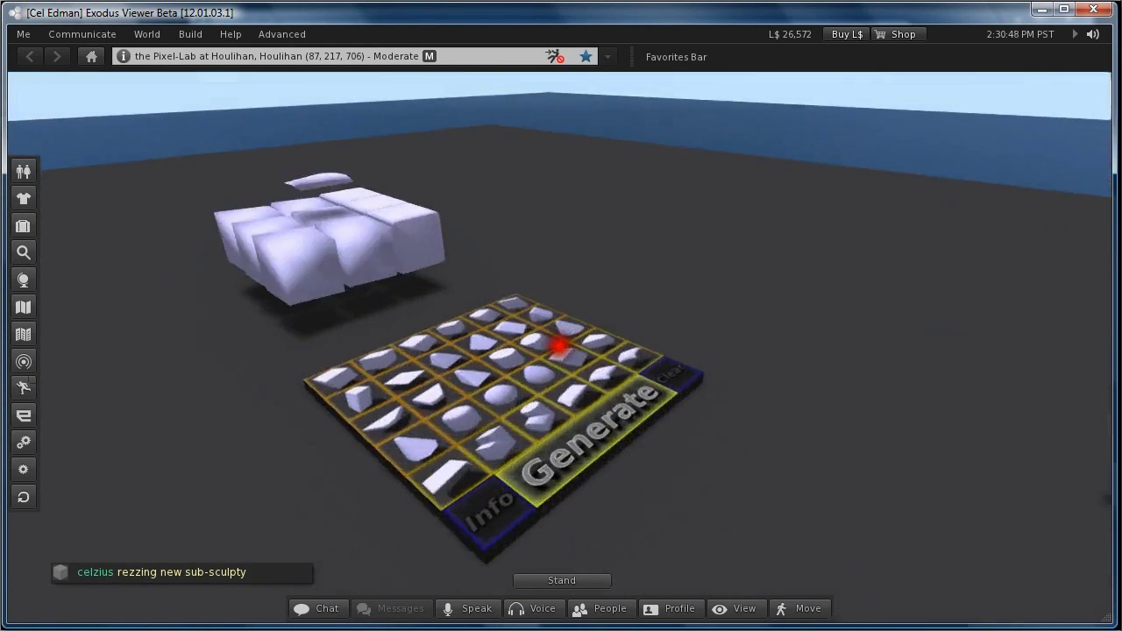
Generate the sub-sculpt data again, check the lines used in the nearby chat, and dismiss the messages
left_click(594, 443)
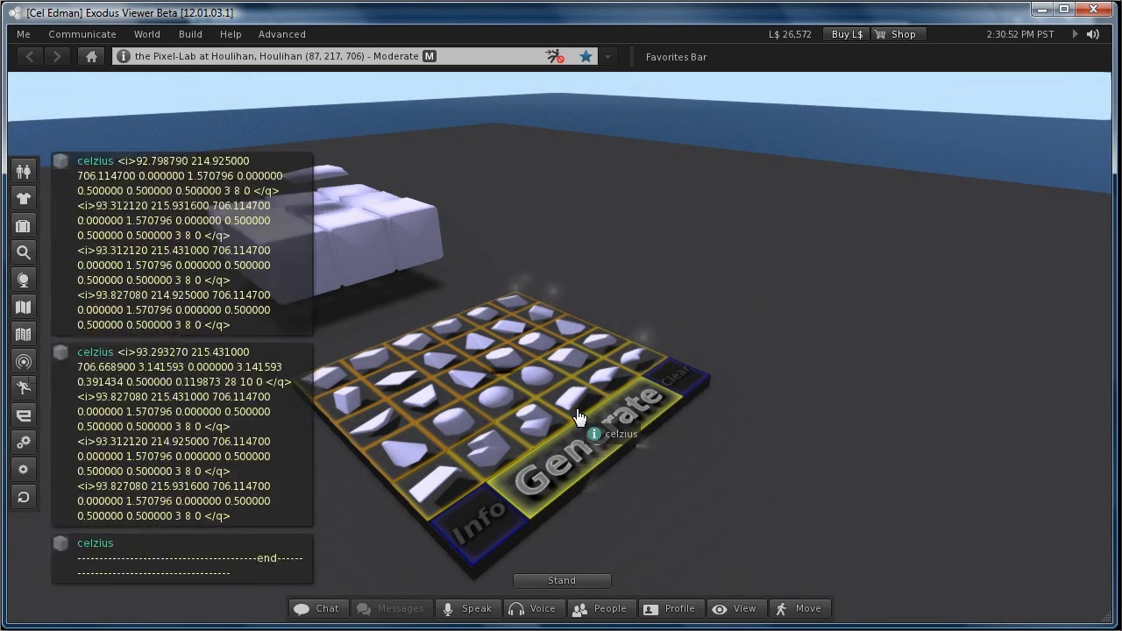
key("ctrl+h")
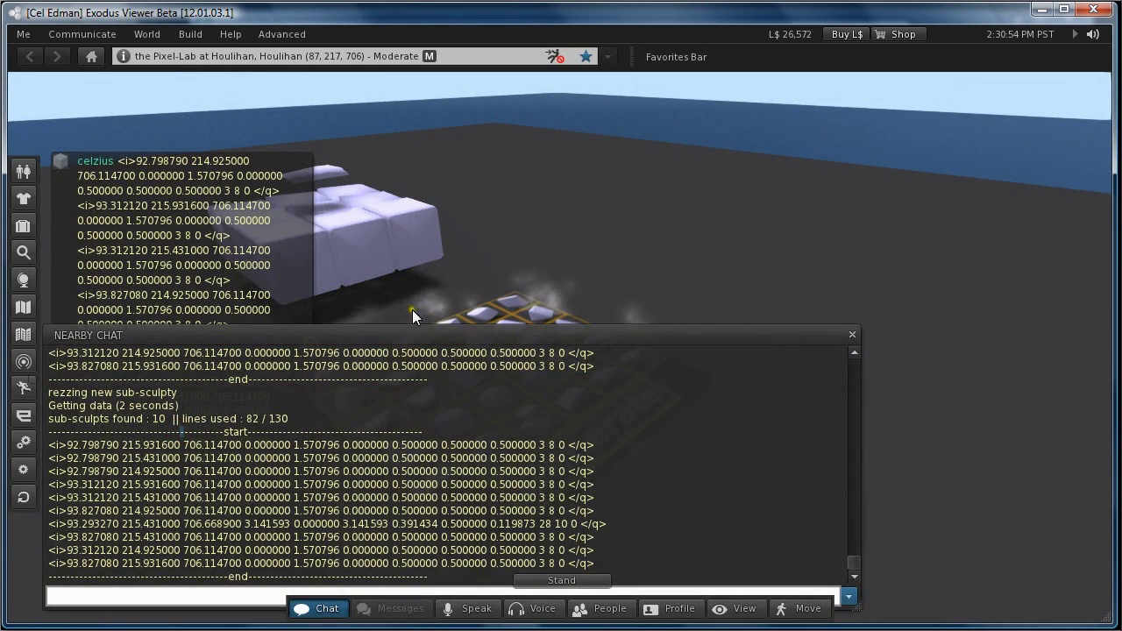
mouse_move(296, 175)
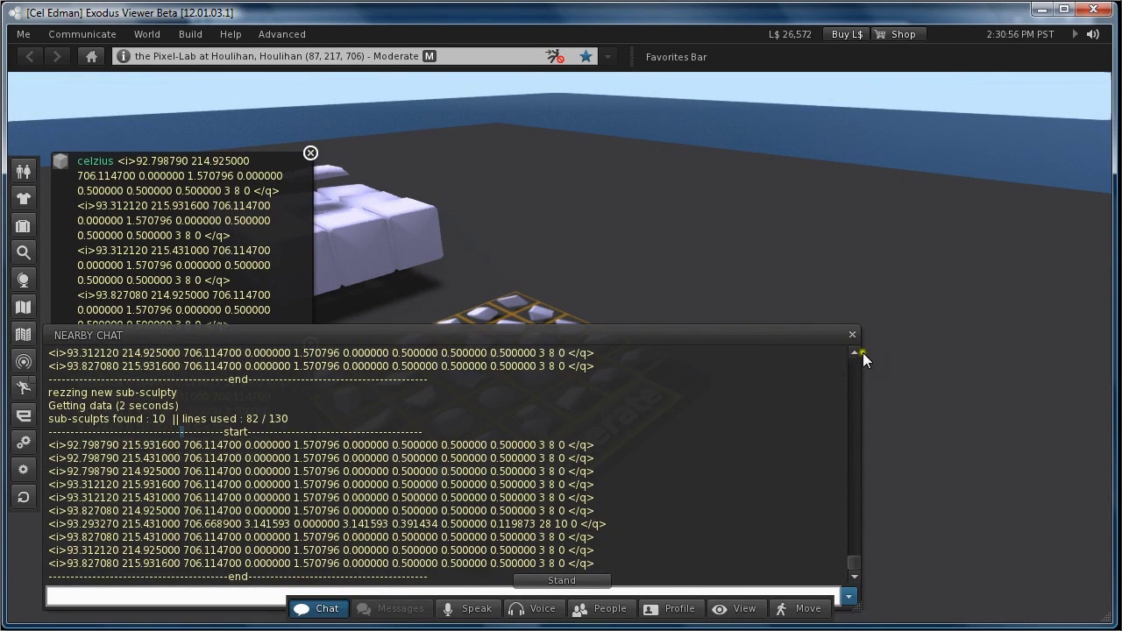
left_click(852, 334)
left_click(311, 155)
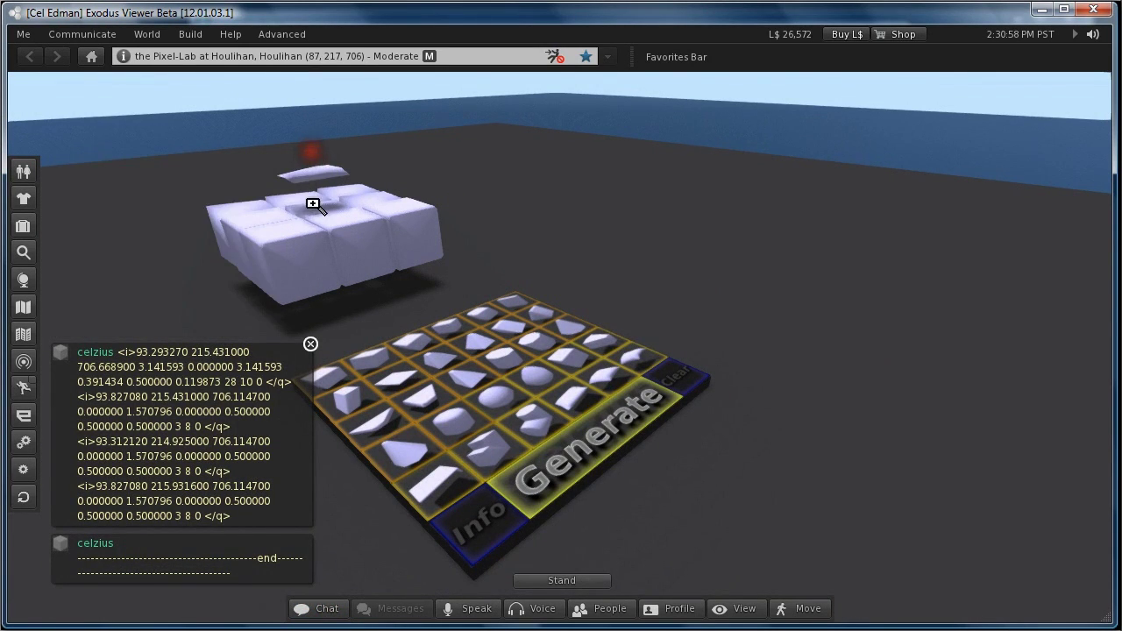
Inspect the sub-sculpt floating above the cube grid up close, and briefly open it for editing
left_click(310, 205, "alt")
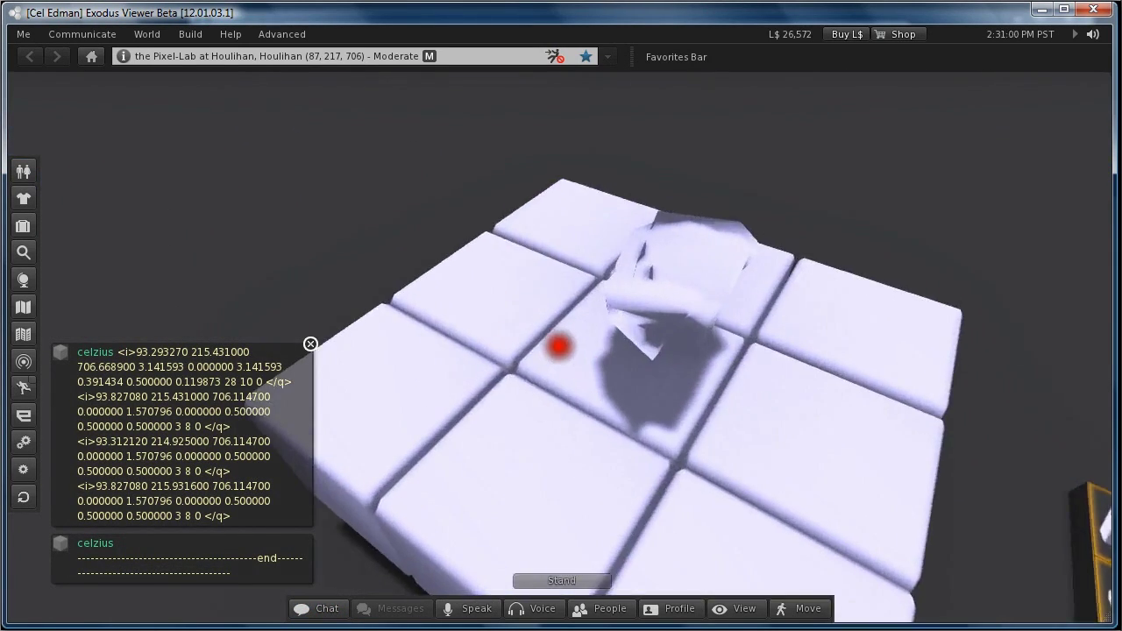
key("Escape")
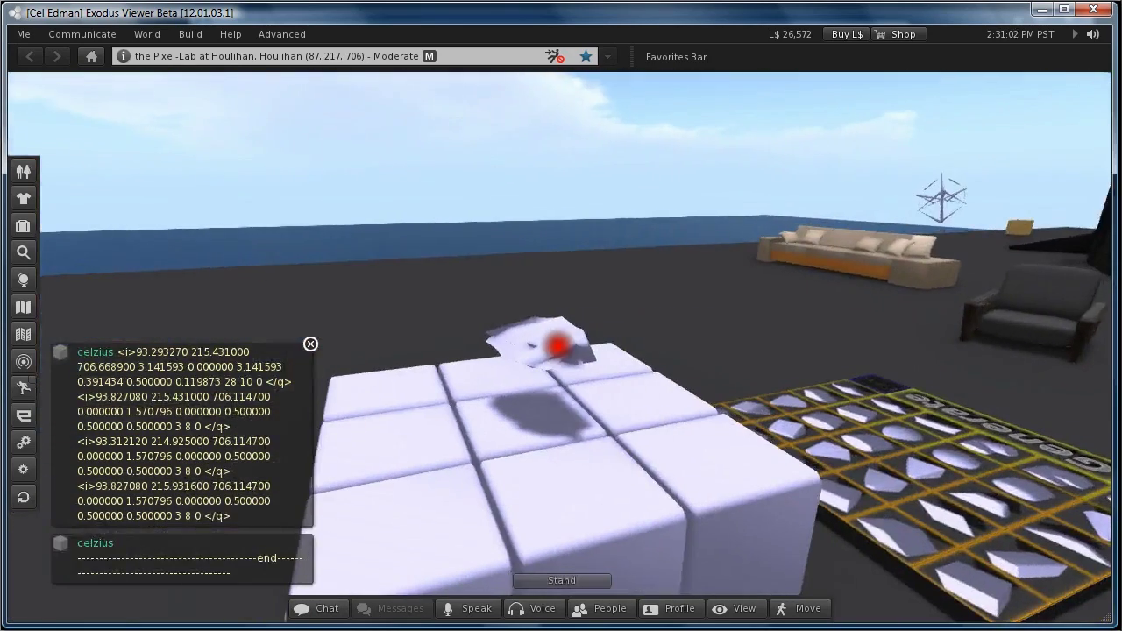
right_click(540, 336)
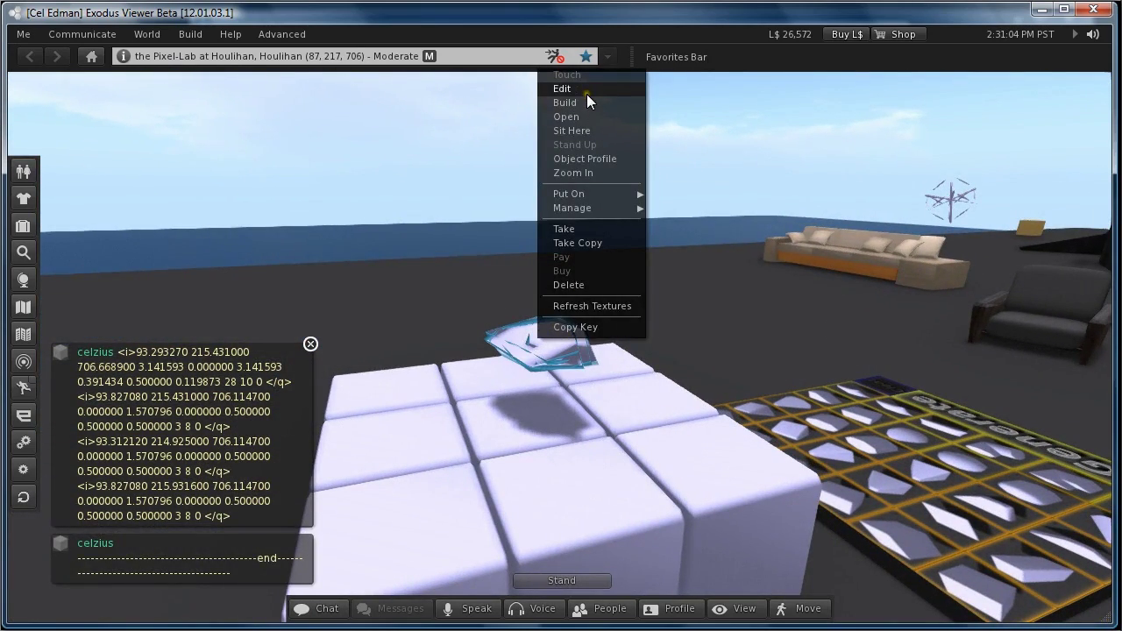
left_click(586, 92)
left_click_drag(530, 315, 531, 312, "ctrl+shift")
left_click(281, 82)
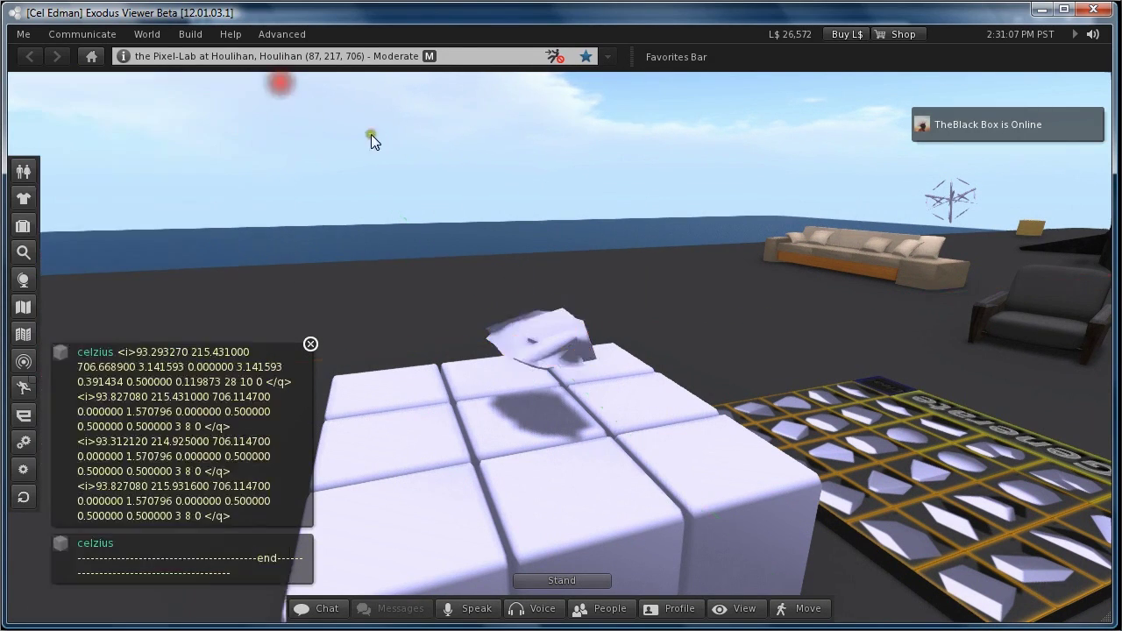
Rez two more sub-sculpts from the shape board
left_click_drag(977, 388, 577, 377, "alt")
left_click(647, 422)
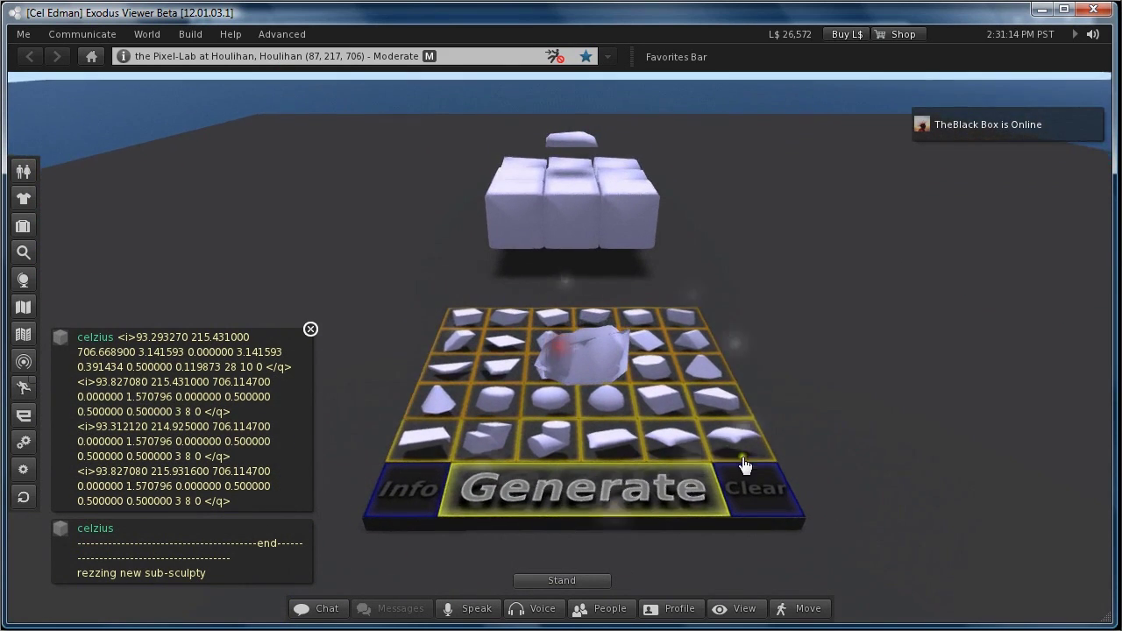
left_click(731, 441)
left_click_drag(561, 351, 717, 397, "alt")
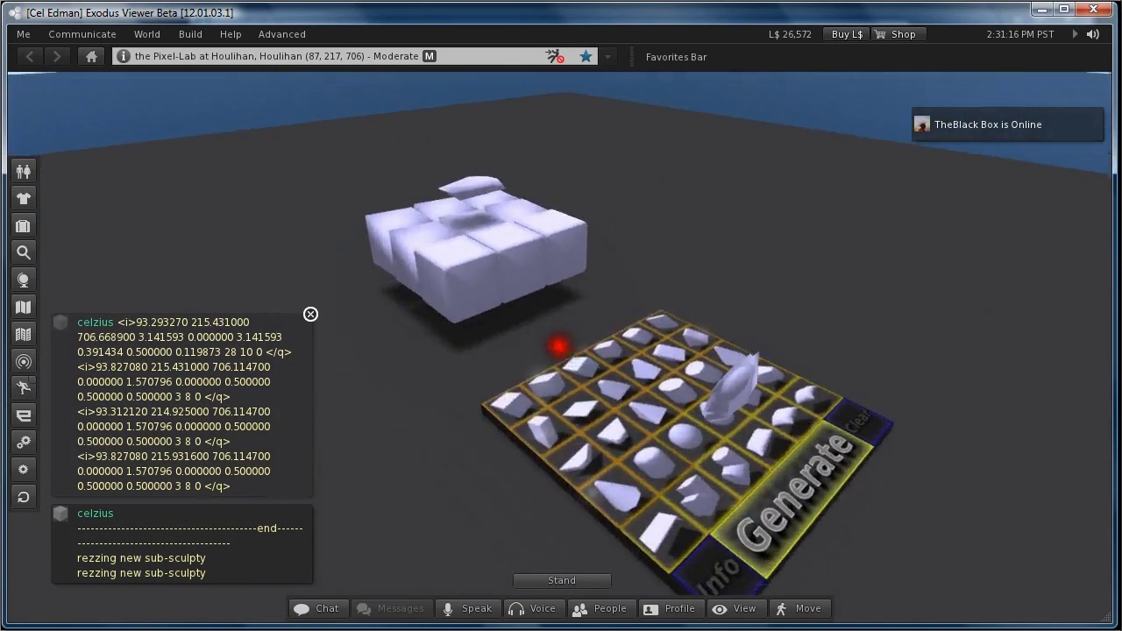
Move one of the newly rezzed sub-sculpts off the board toward the cube grid, to X 92.004, Z 706.485
right_click(736, 379)
left_click(781, 133)
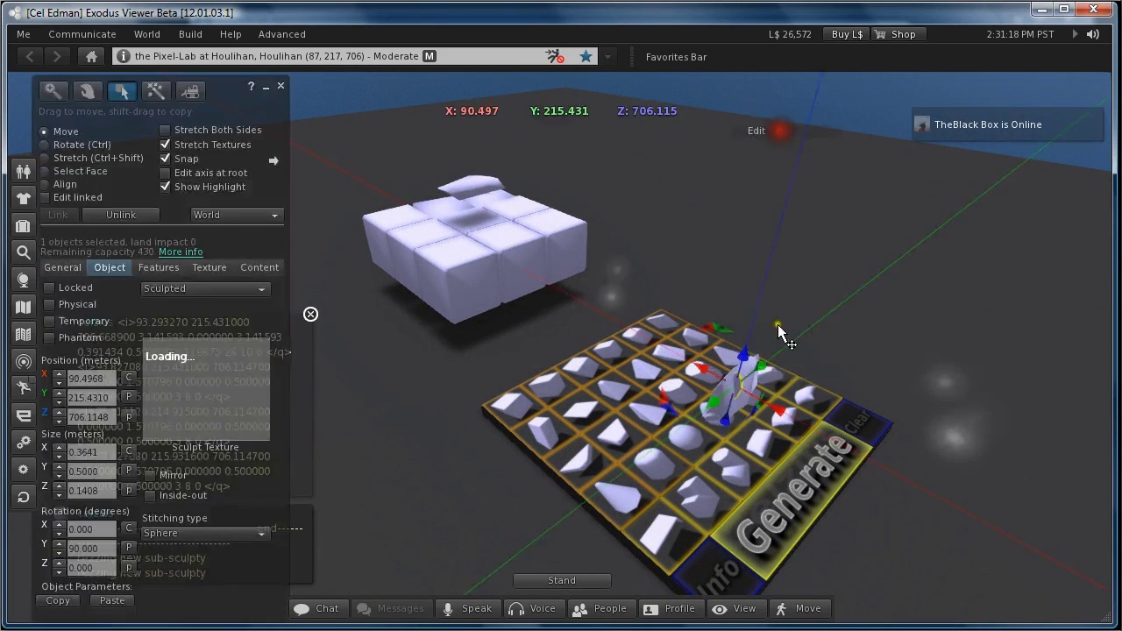
mouse_move(779, 404)
left_mouse_down()
mouse_move(727, 401)
mouse_move(595, 333)
mouse_move(576, 302)
mouse_move(570, 230)
mouse_move(533, 230)
left_mouse_up()
key("Escape")
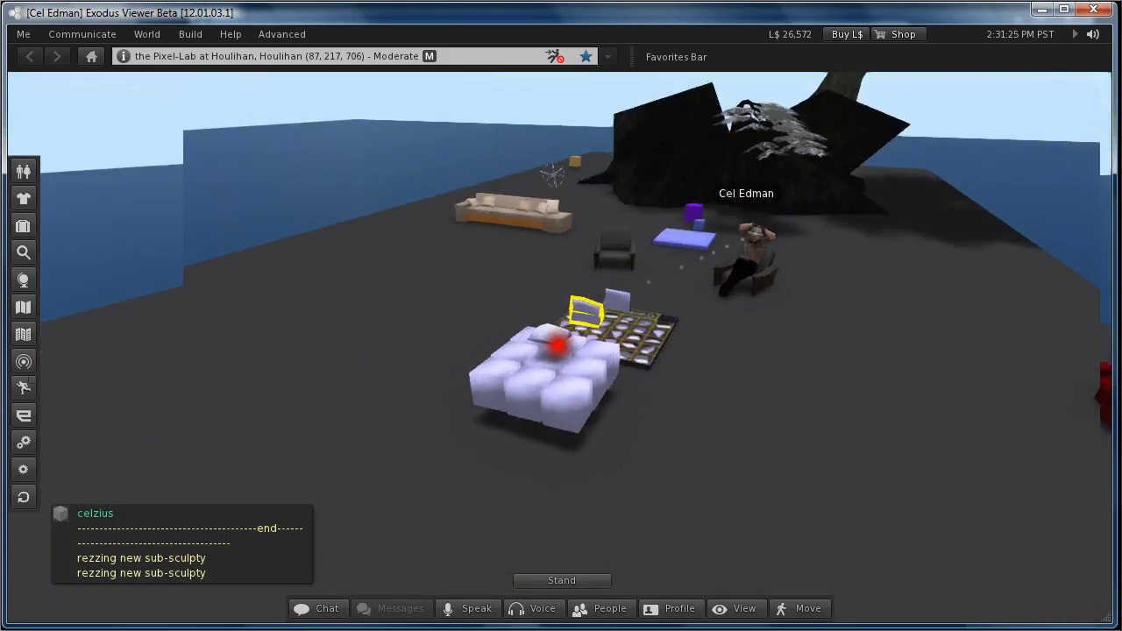
Close the object editor and rez another curved sub-sculpt from the shape board
left_click_drag(557, 347, 806, 360, "alt")
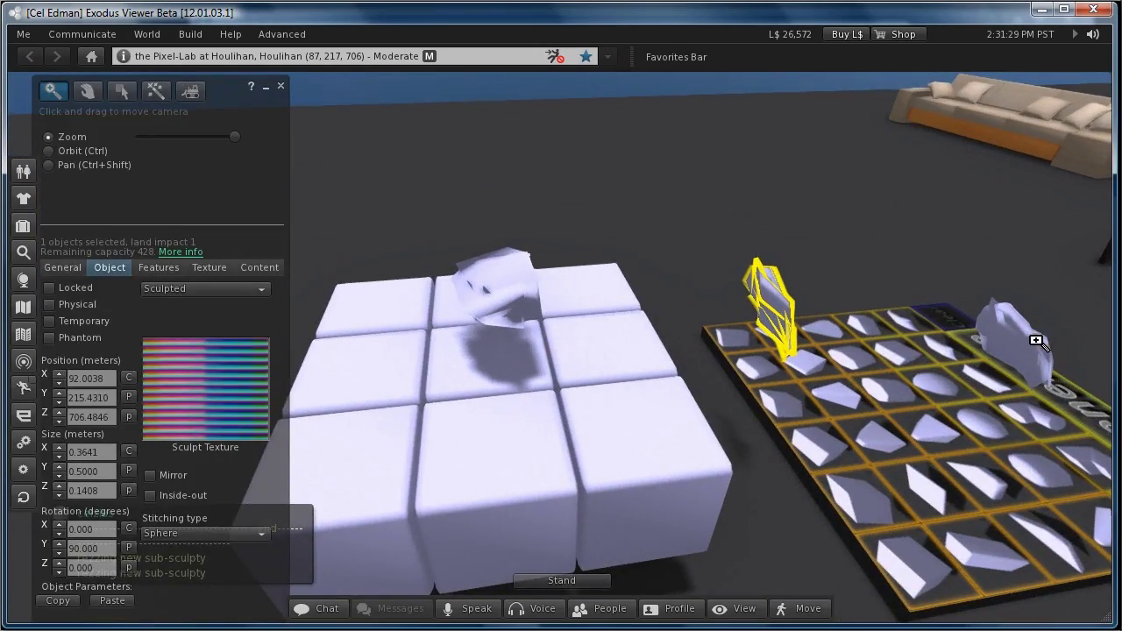
key("Escape")
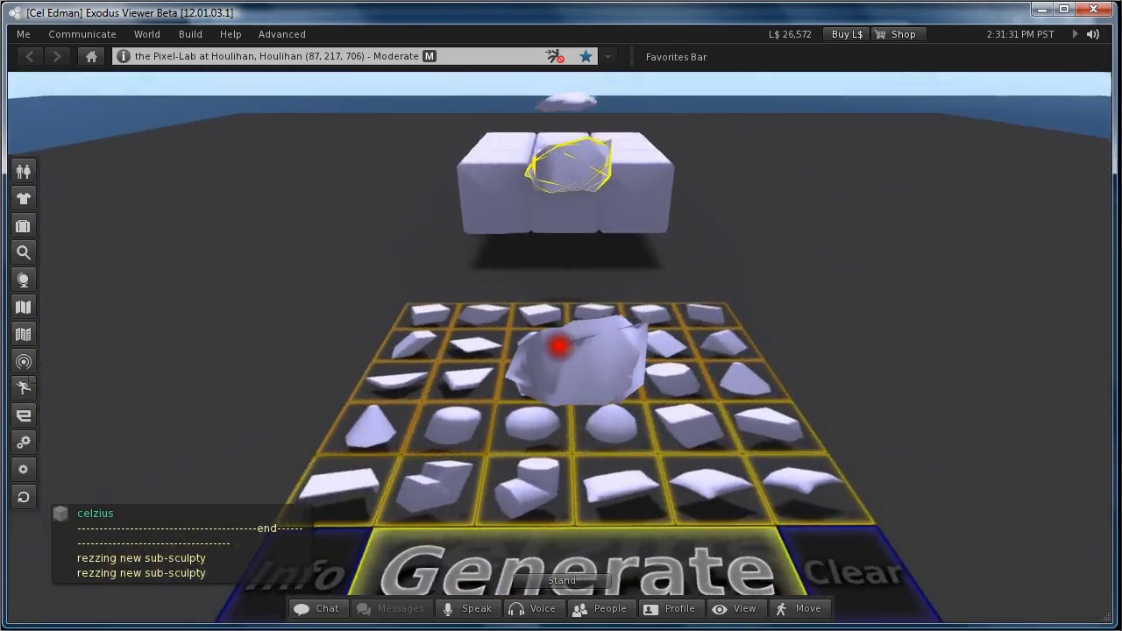
left_click_drag(557, 347, 564, 345, "alt")
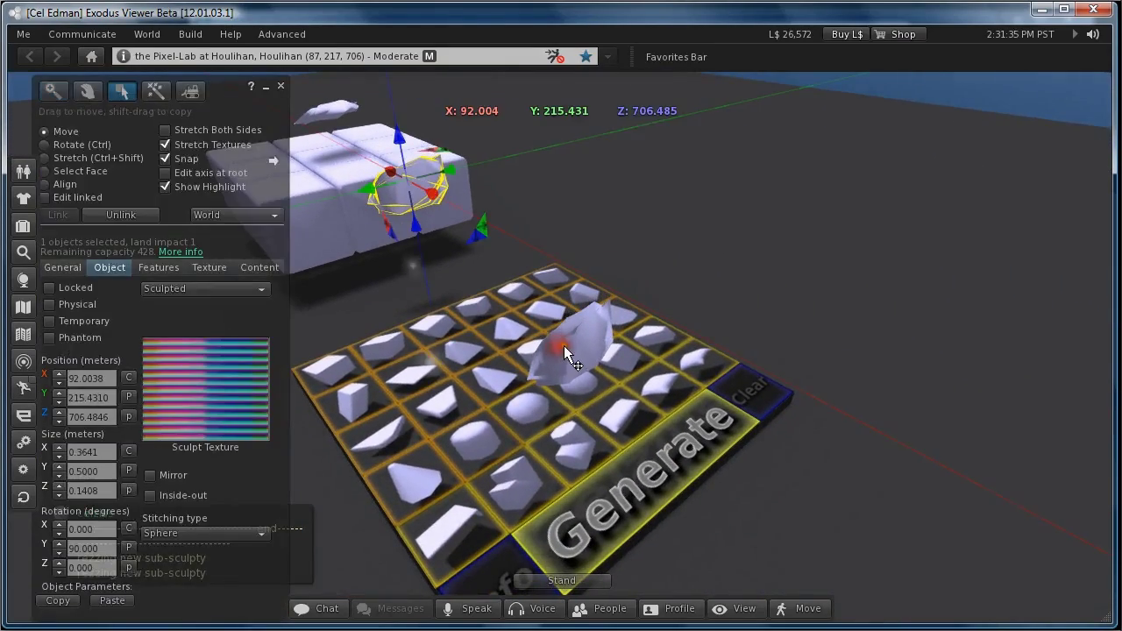
left_click(655, 387)
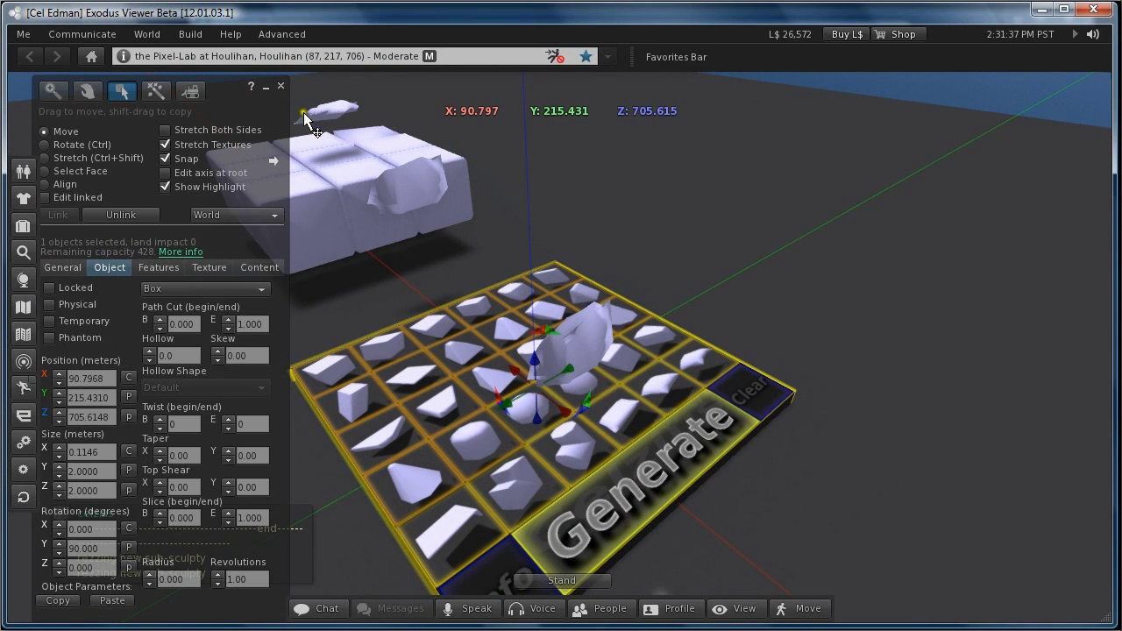
left_click(279, 86)
left_click(659, 390)
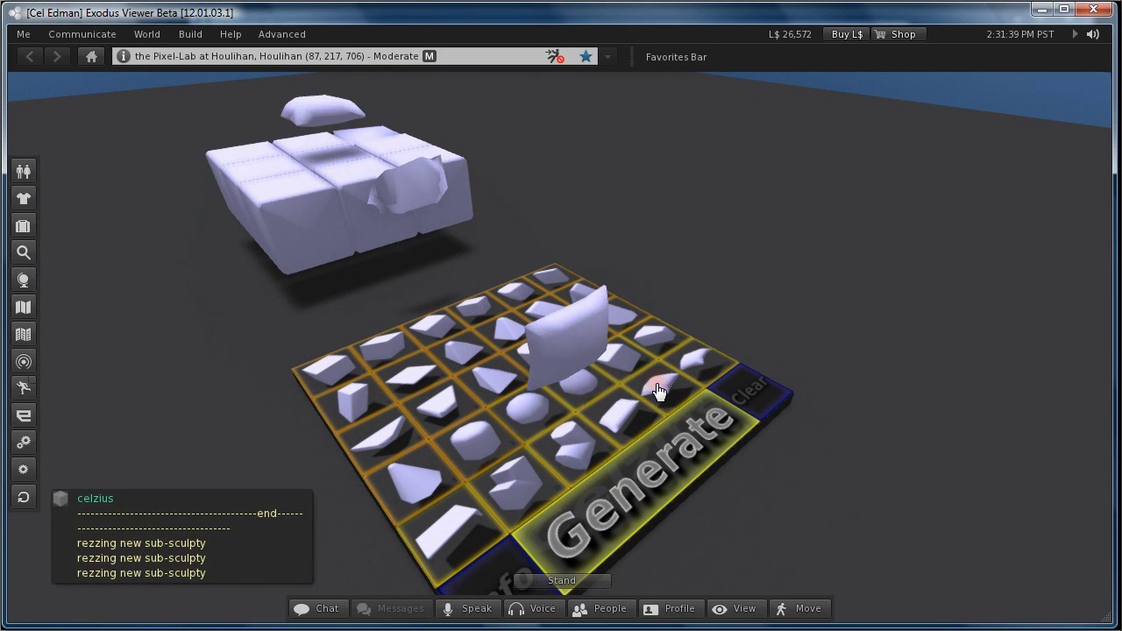
Edit the cushion-shaped sub-sculpt floating above the cube grid and lower it onto the cubes
left_click(328, 166, "alt")
scroll(558, 346, "up", 3)
key("Escape")
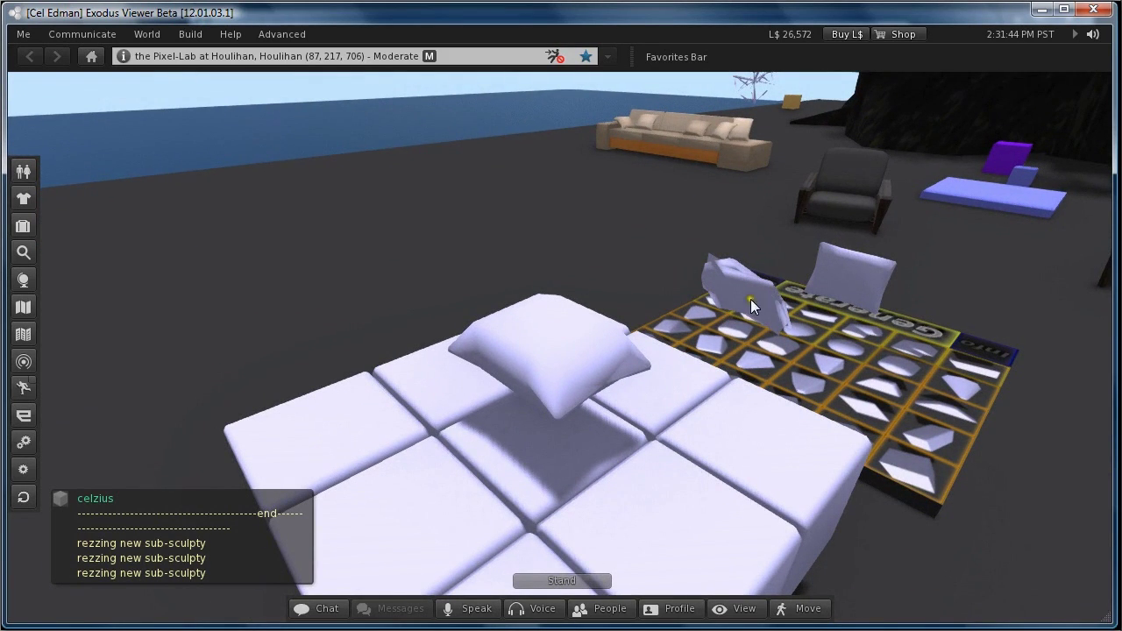
left_click(534, 325, "alt")
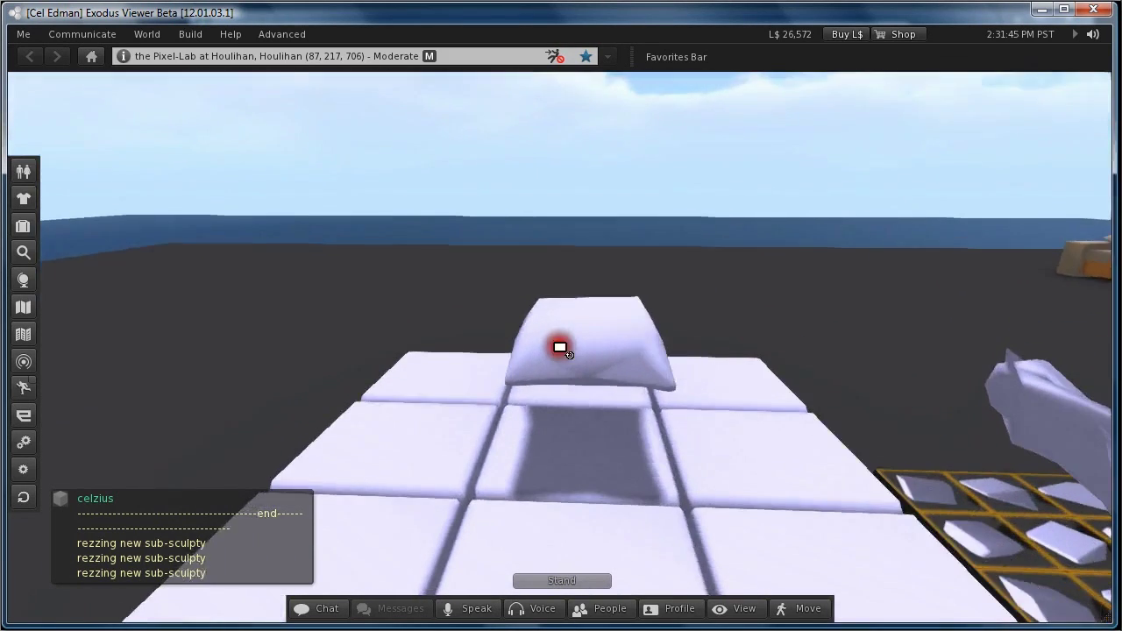
right_click(564, 343)
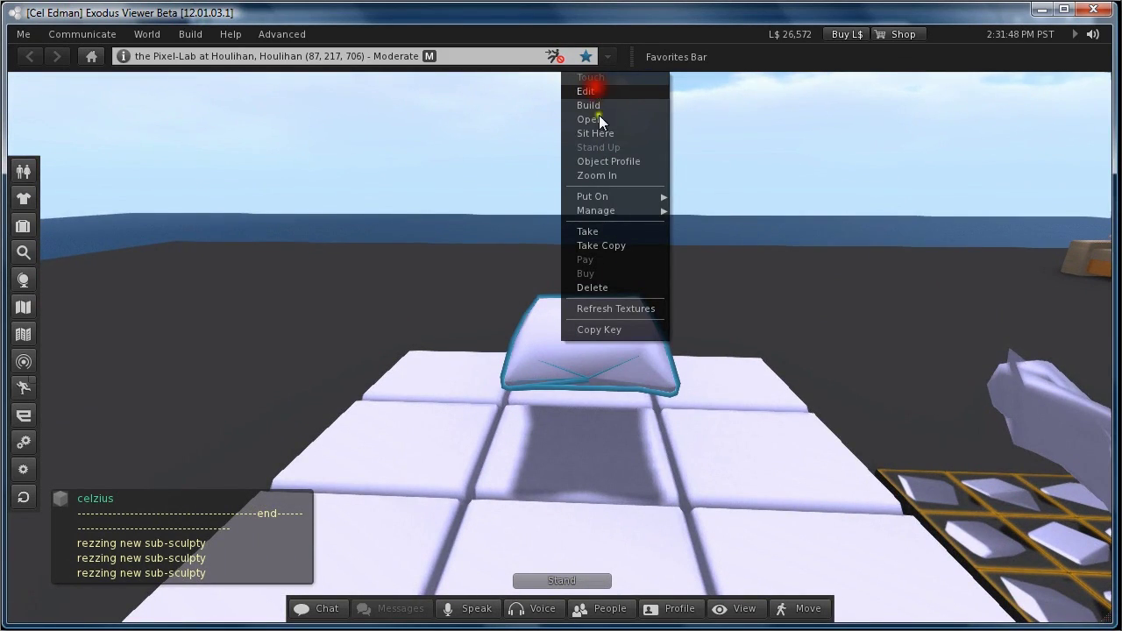
left_click(587, 91)
left_click_drag(591, 294, 601, 438)
key("Escape")
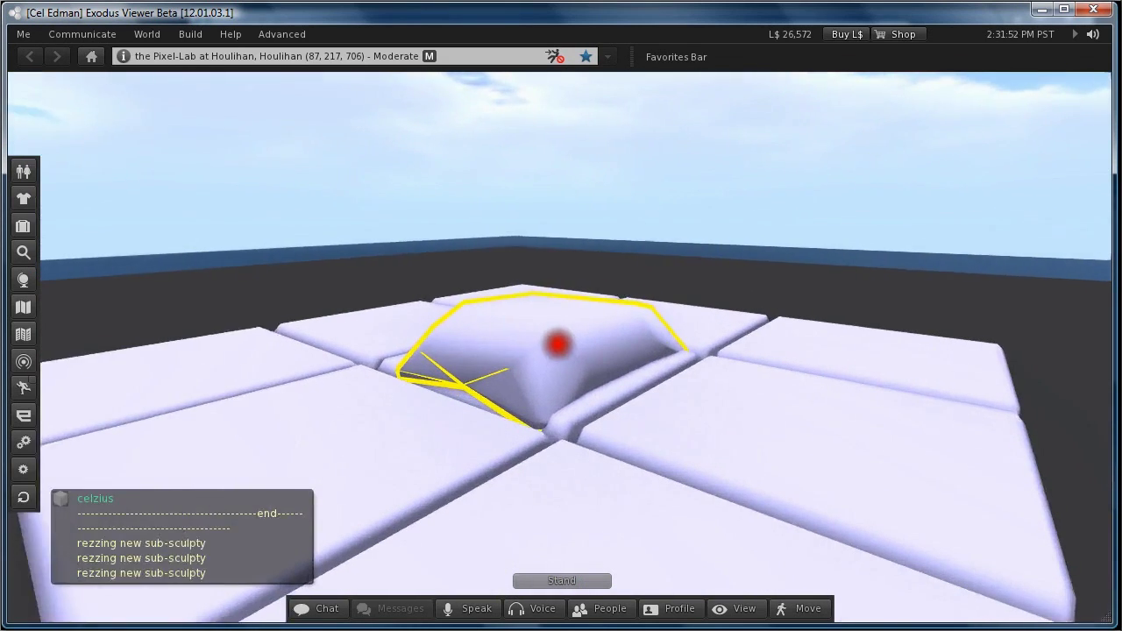
Raise the cushion to Z 706.429 so it rests on the cubes, and move it to a rear corner at Y 215.069
key("ctrl+3")
left_click(550, 289, "alt")
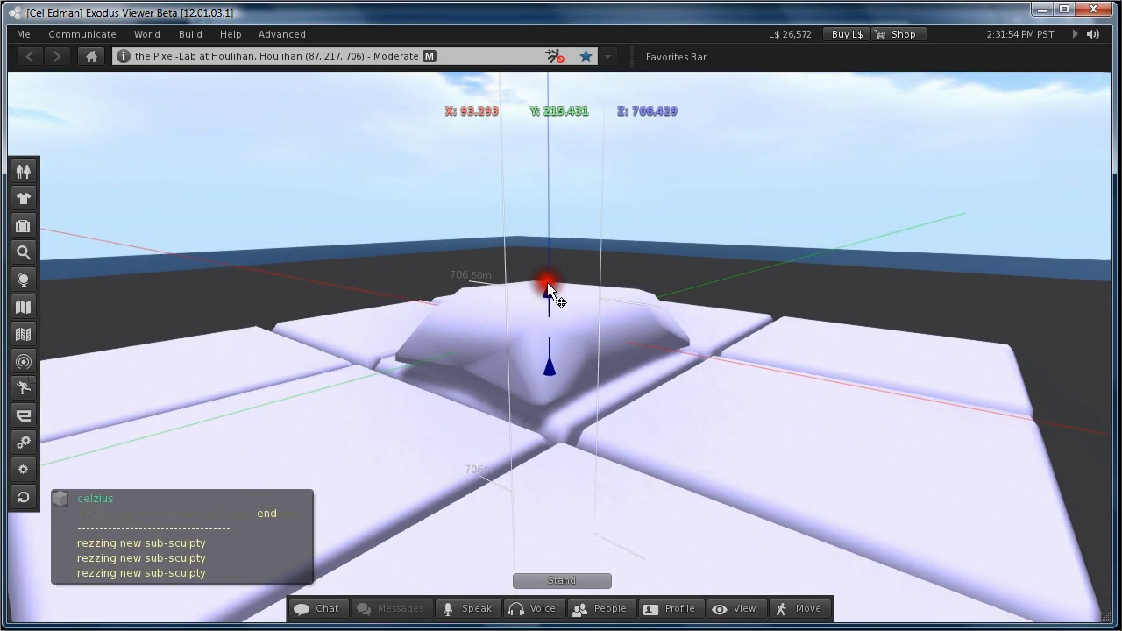
left_click_drag(547, 282, 416, 440, "ctrl+alt")
key("ctrl+3")
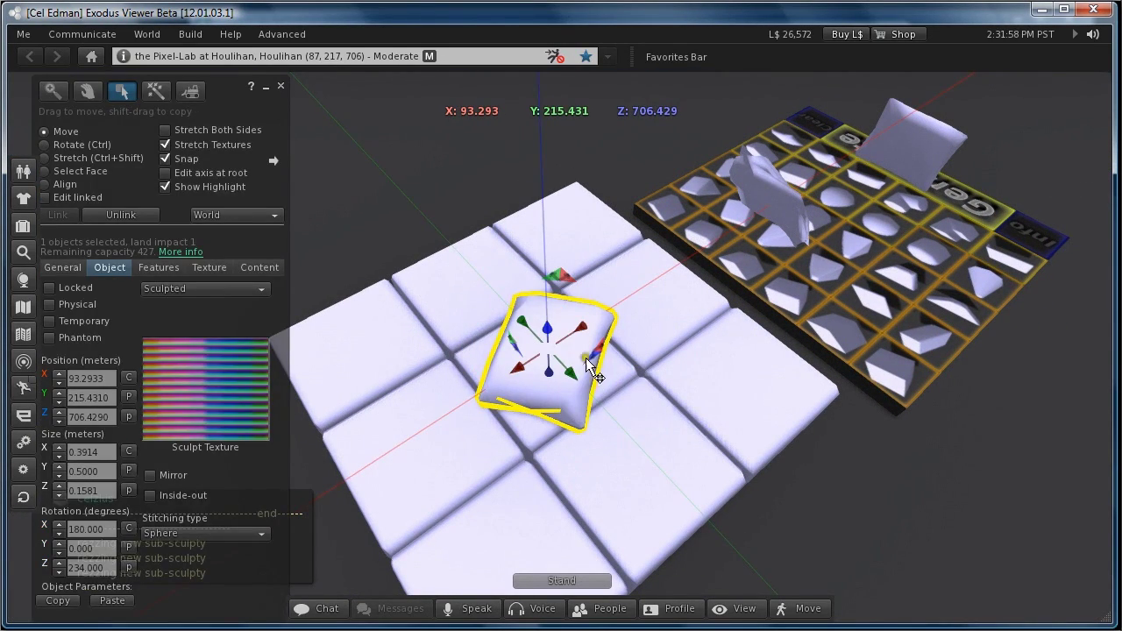
left_click_drag(574, 387, 458, 311)
Delete the two spare sub-sculpts, one beside the cube grid and one above the shape board
key("ctrl+3")
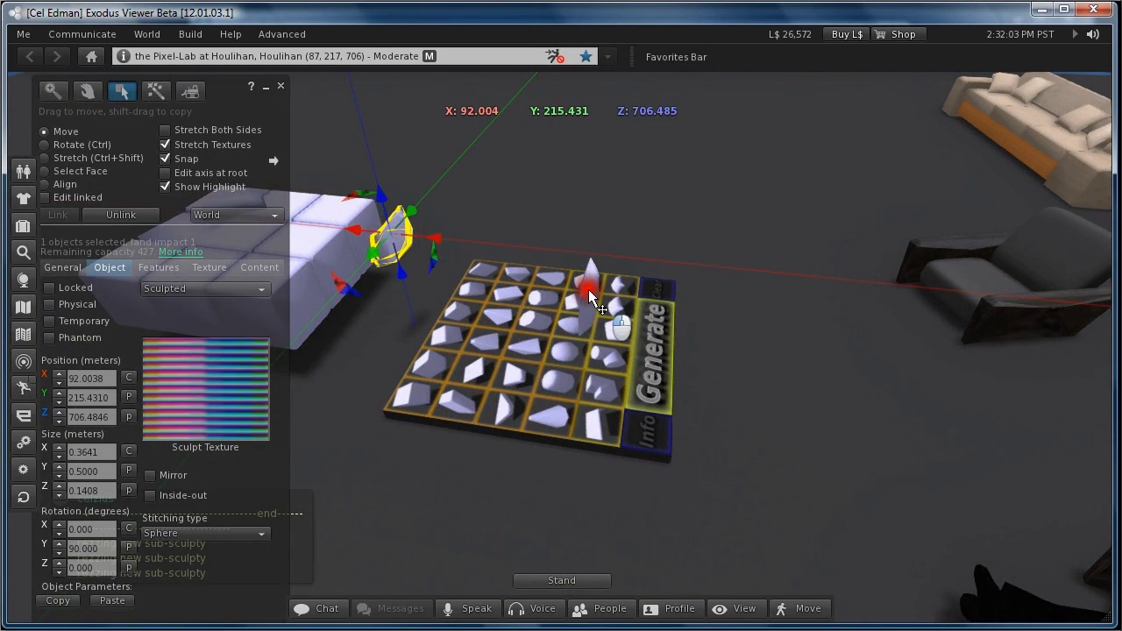
left_click(588, 289, "shift")
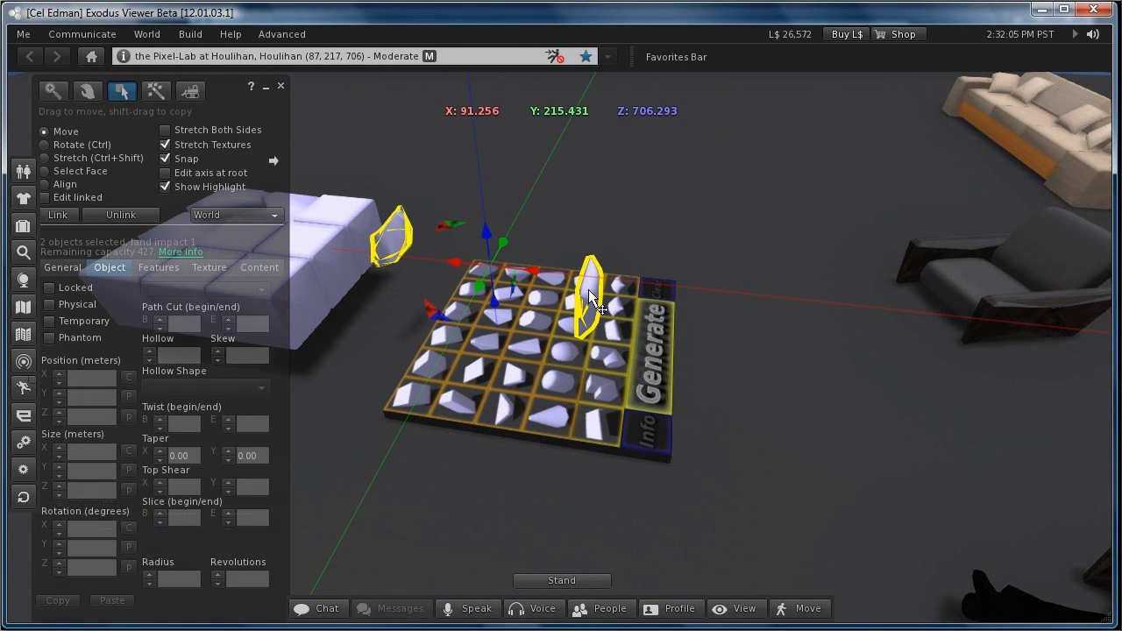
left_click(321, 252, "alt")
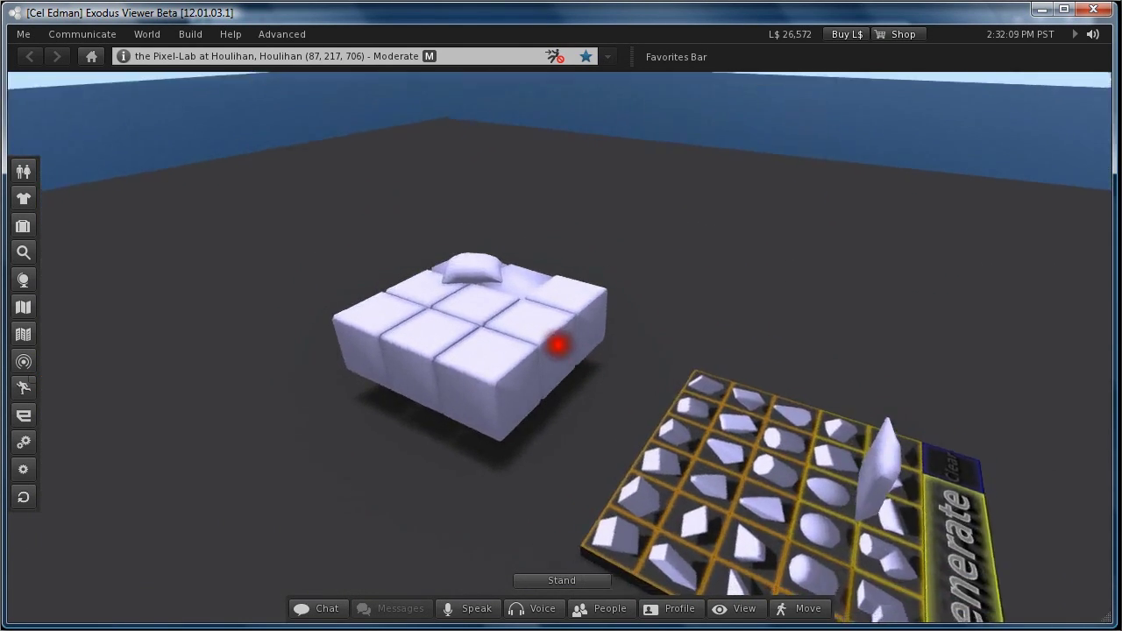
left_click(571, 351, "alt")
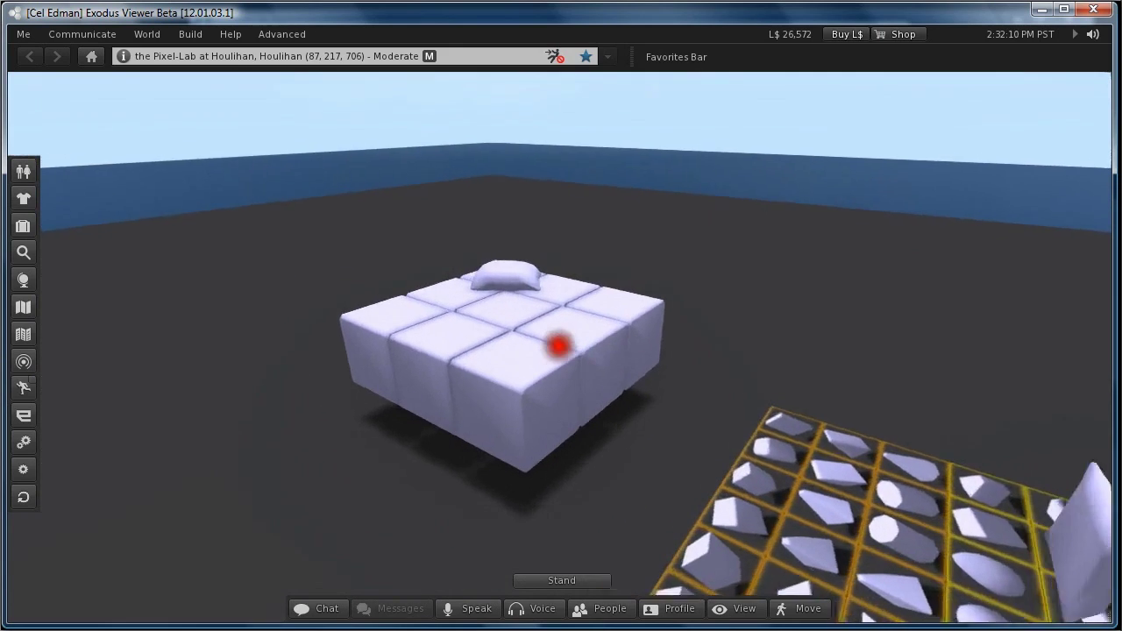
left_click_drag(735, 465, 767, 489, "alt")
key("Escape")
left_click(676, 345)
right_click(707, 341)
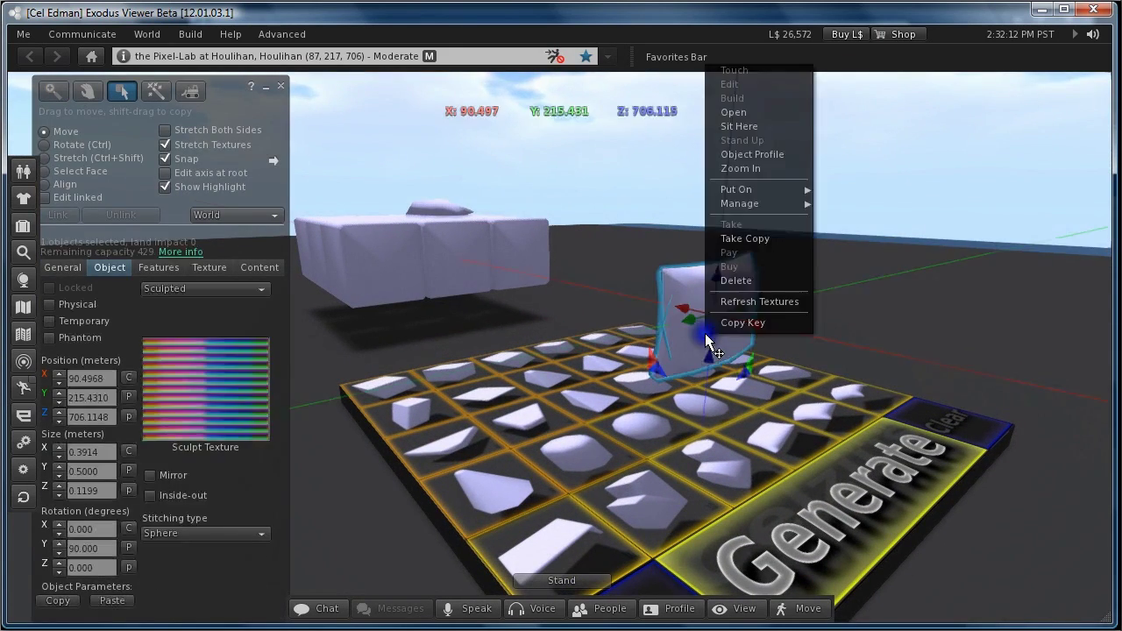
key("Escape")
Duplicate the cushion along the grid's rear edge to X 92.957 and rotate the copy to 151.9 degrees about Z
left_click(444, 226, "alt")
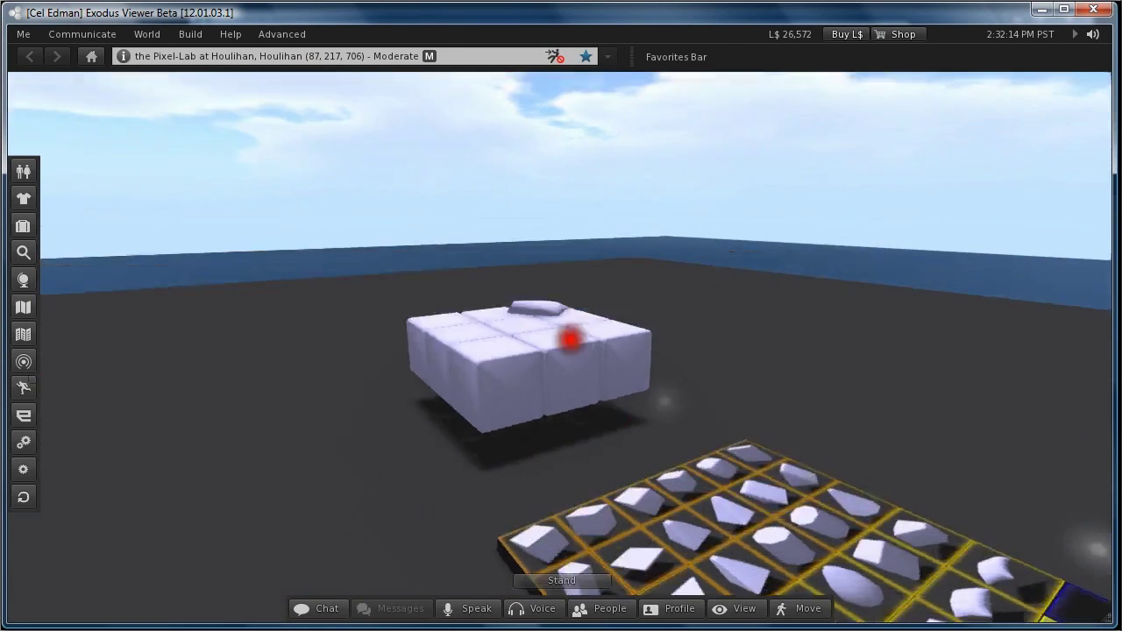
left_click_drag(571, 340, 570, 421, "ctrl+alt")
right_click(427, 290)
left_click(448, 311)
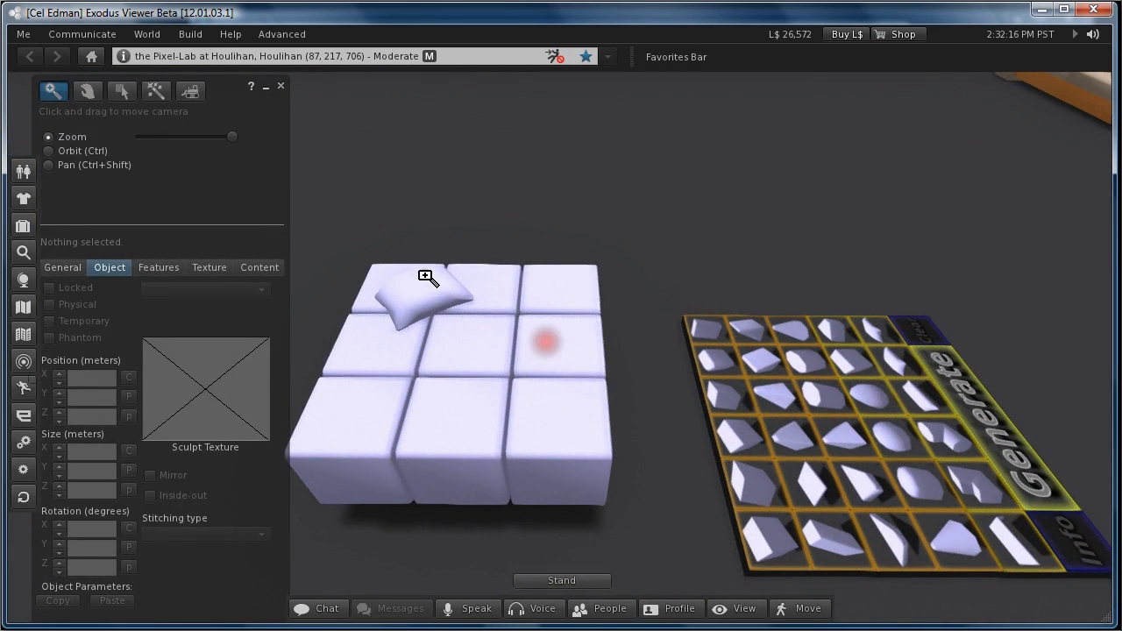
right_click(427, 290)
left_click(430, 295)
left_click_drag(465, 293, 561, 302)
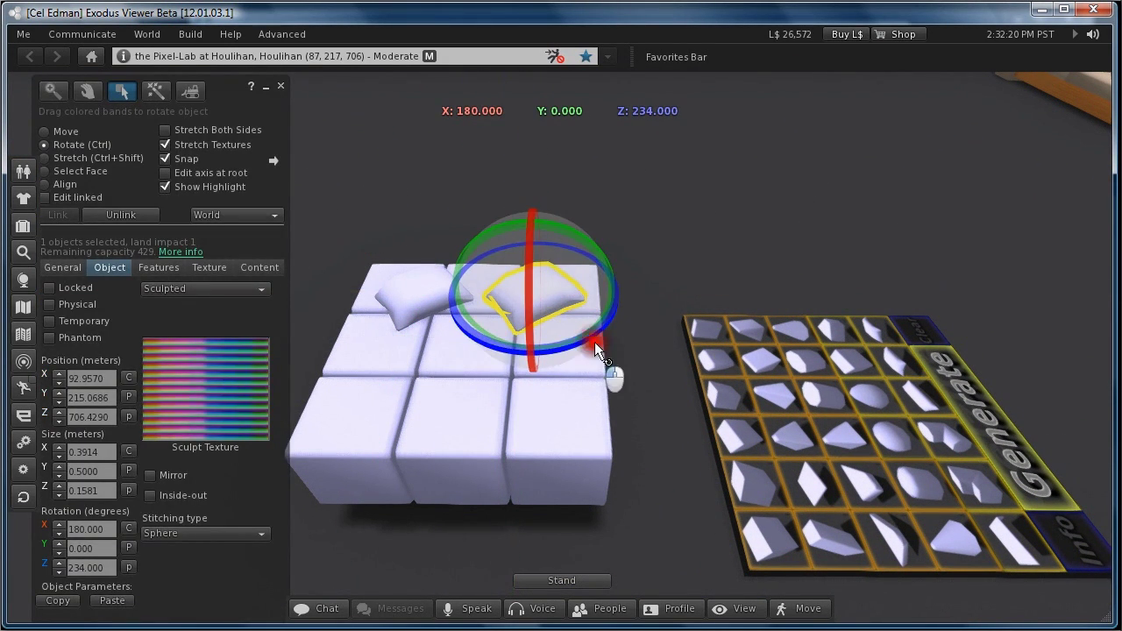
left_click_drag(596, 342, 662, 309, "ctrl")
left_click_drag(690, 237, 690, 238, "ctrl")
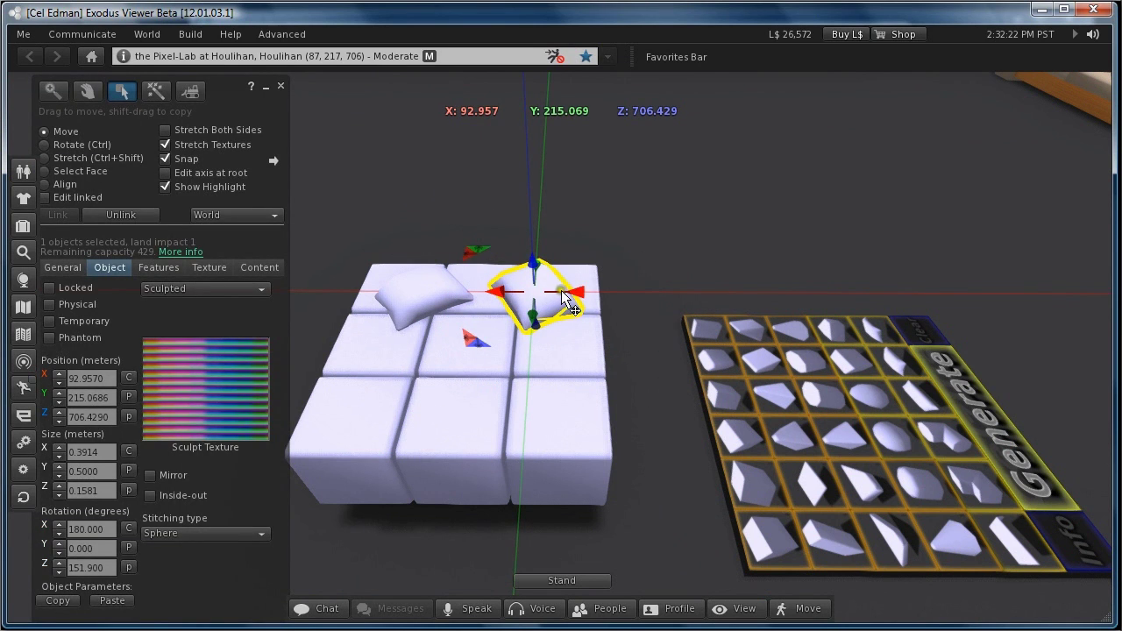
Shift the second cushion to X 93.064 and add a copy at X 93.469, Y 215.818, rotated to 258.75 degrees about Z
left_click_drag(561, 296, 340, 454)
key("ctrl")
left_click_drag(254, 413, 254, 413)
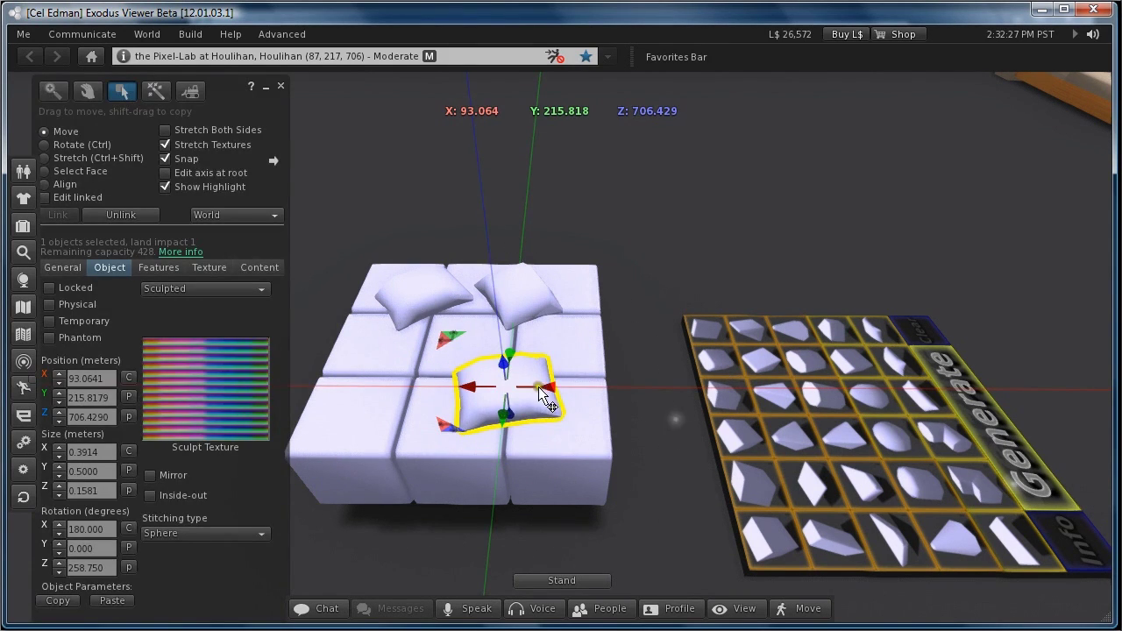
left_click_drag(542, 385, 461, 382)
left_click_drag(431, 348, 431, 348)
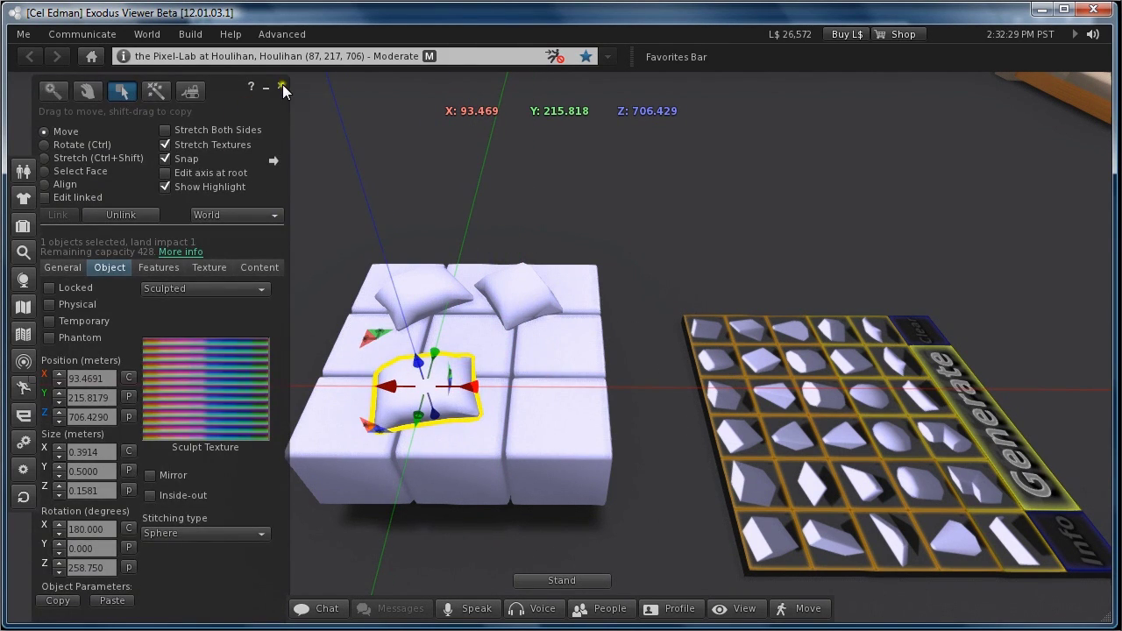
left_click(281, 87)
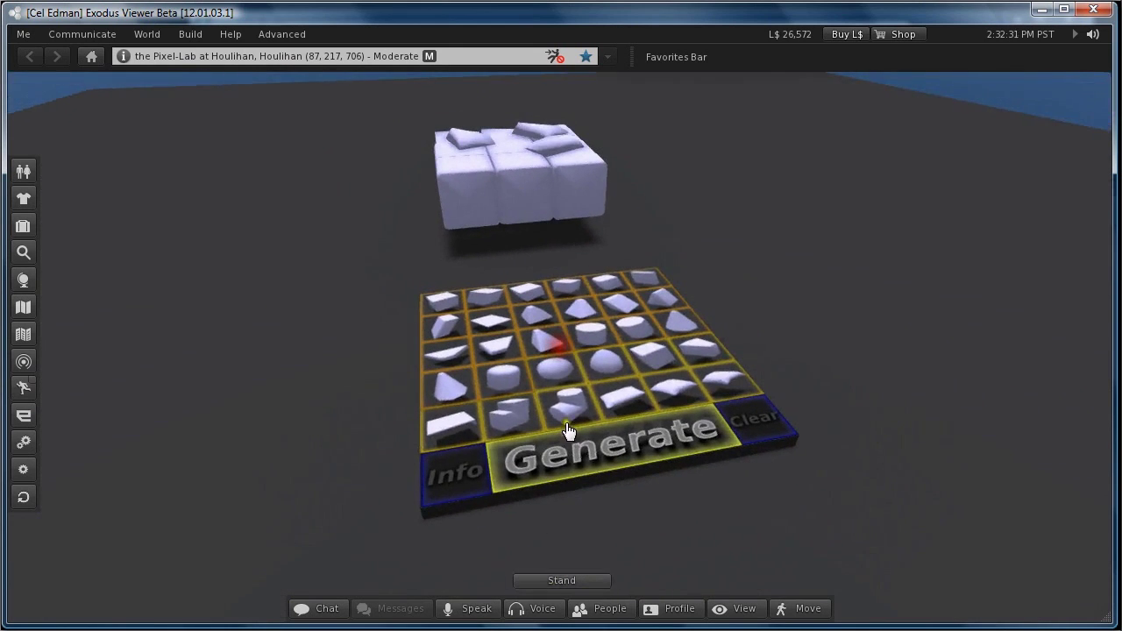
Generate the sub-sculpt data and check the number of lines used in the nearby chat
left_click(589, 446)
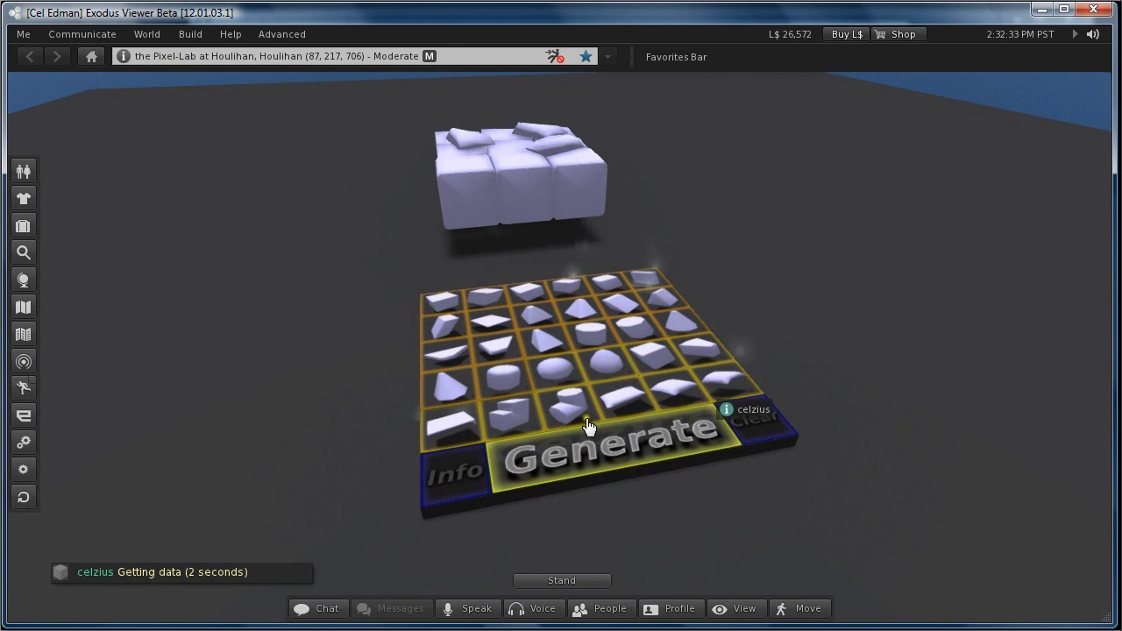
left_click(213, 526)
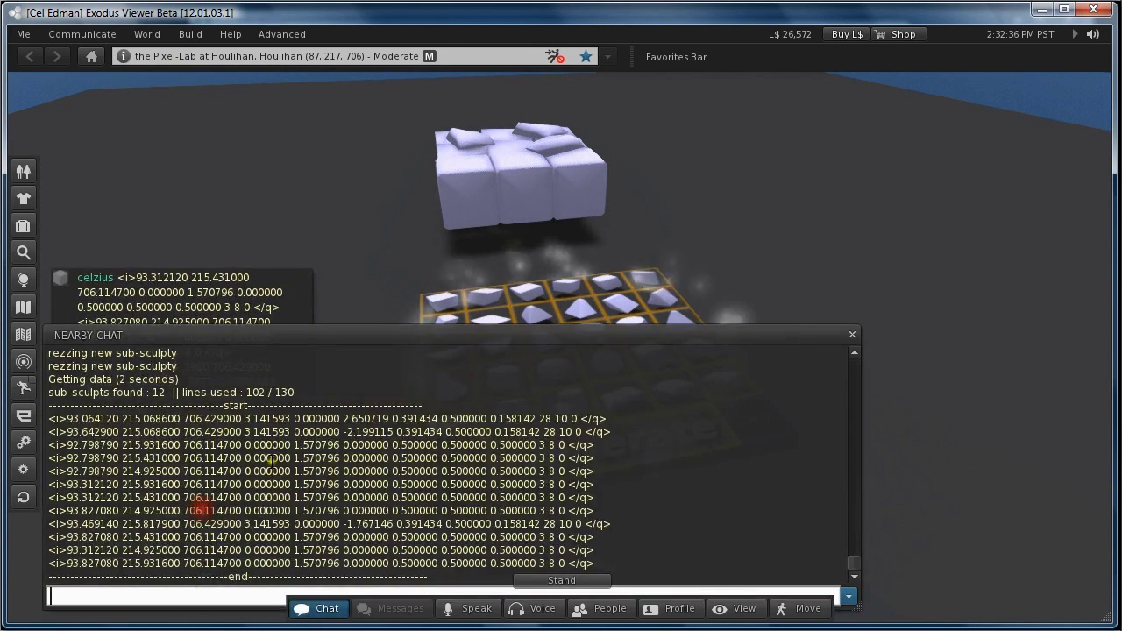
left_click_drag(248, 393, 310, 392)
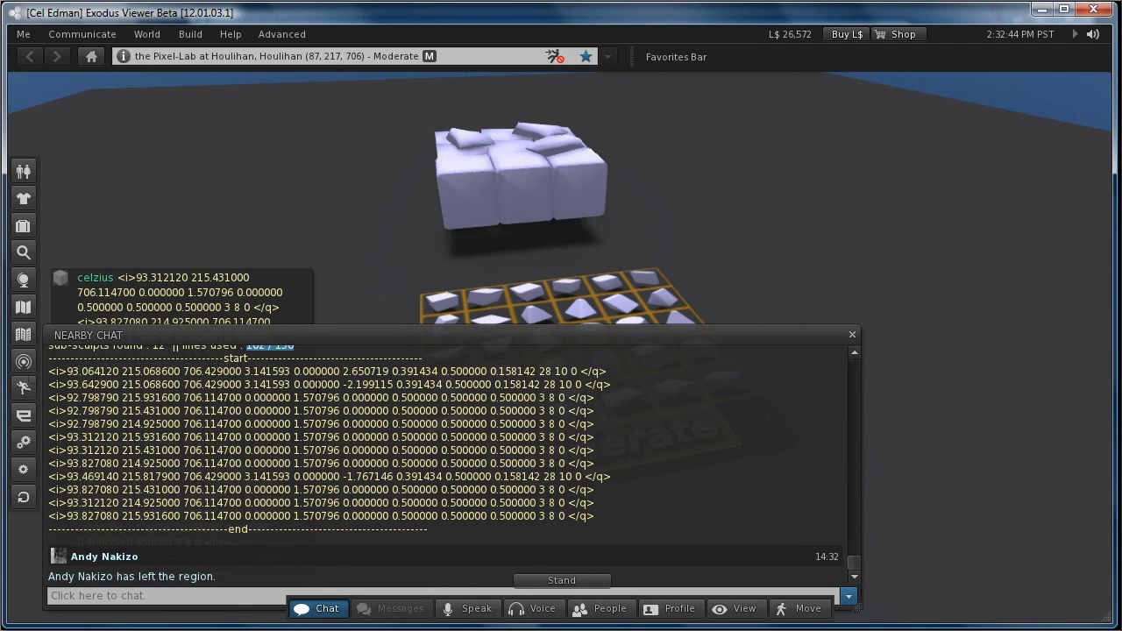
left_click_drag(491, 201, 492, 254, "alt")
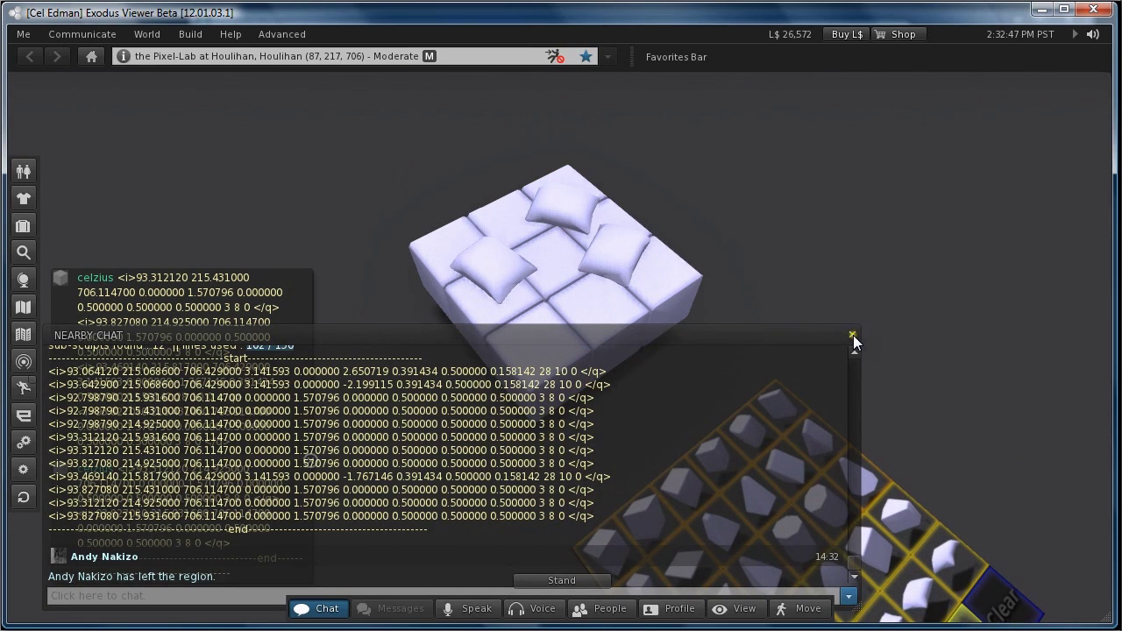
left_click(853, 334)
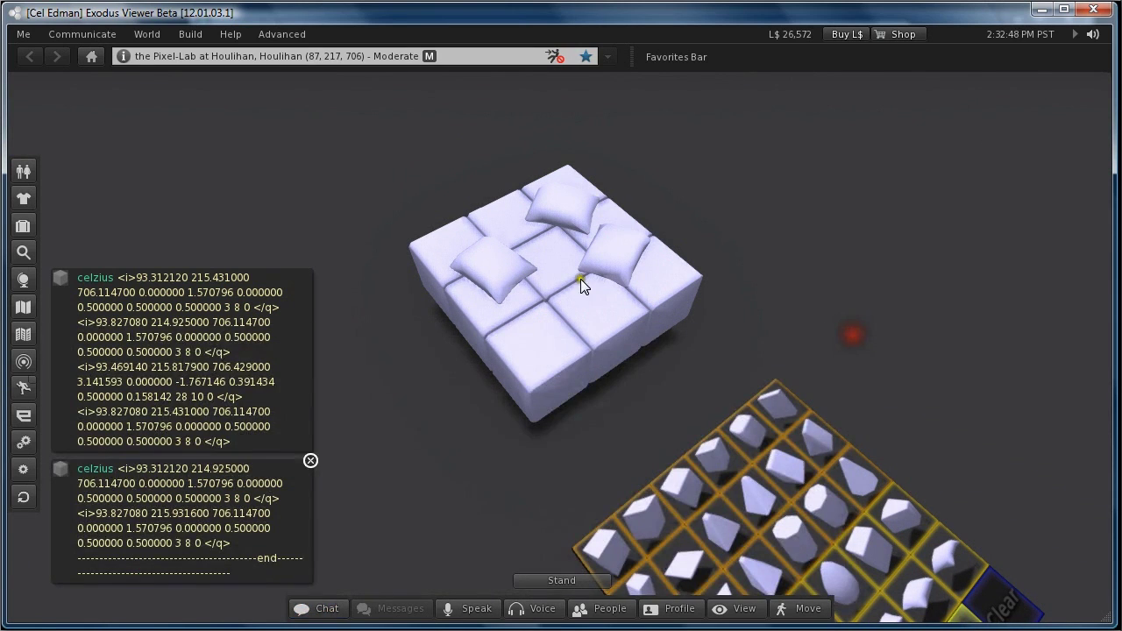
Duplicate the front cushion to X 92.896 on the same row and rotate the copy to 342.75 degrees about Z
left_click_drag(556, 346, 558, 346, "alt")
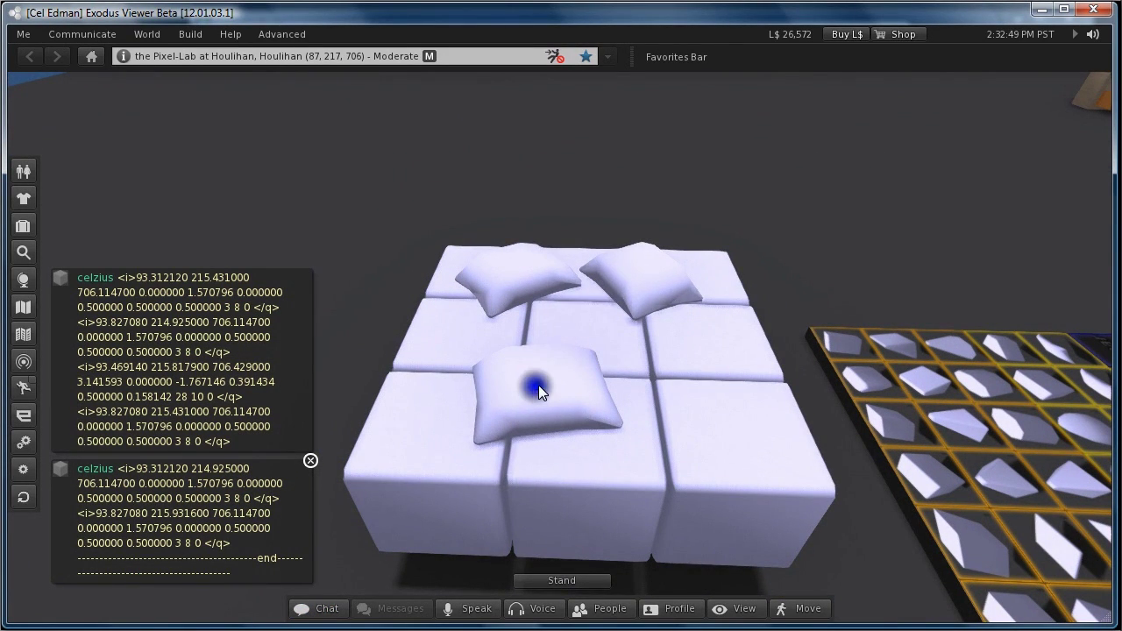
right_click(539, 384)
left_click(561, 140)
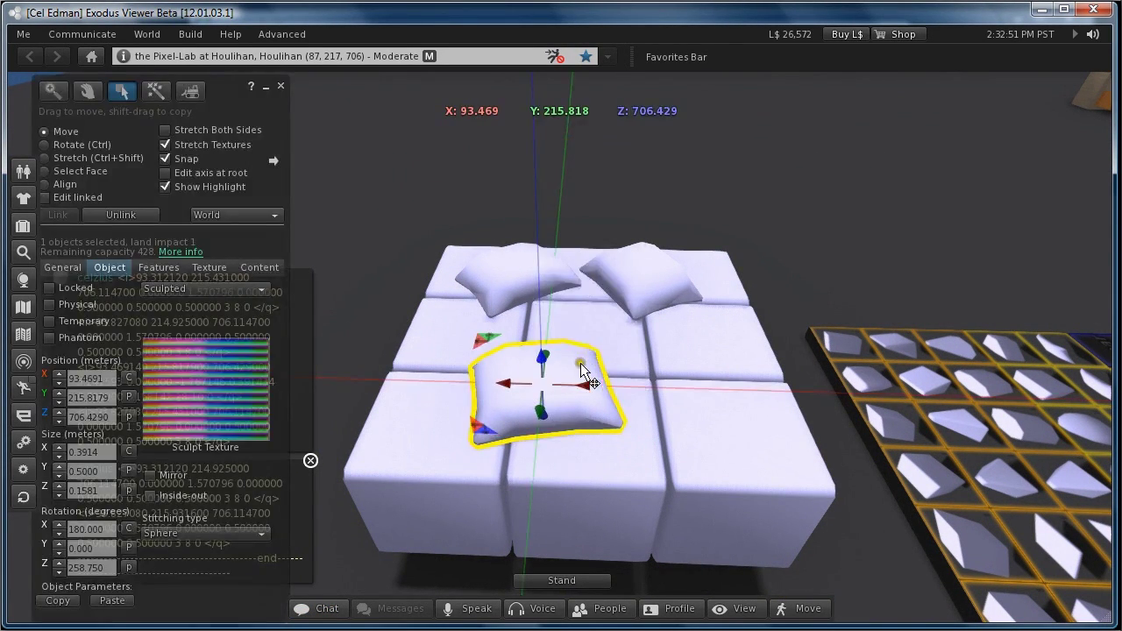
mouse_move(585, 392)
left_mouse_down()
mouse_move(746, 426)
mouse_move(746, 449)
mouse_move(650, 466)
mouse_move(570, 433)
mouse_move(578, 385)
left_mouse_up()
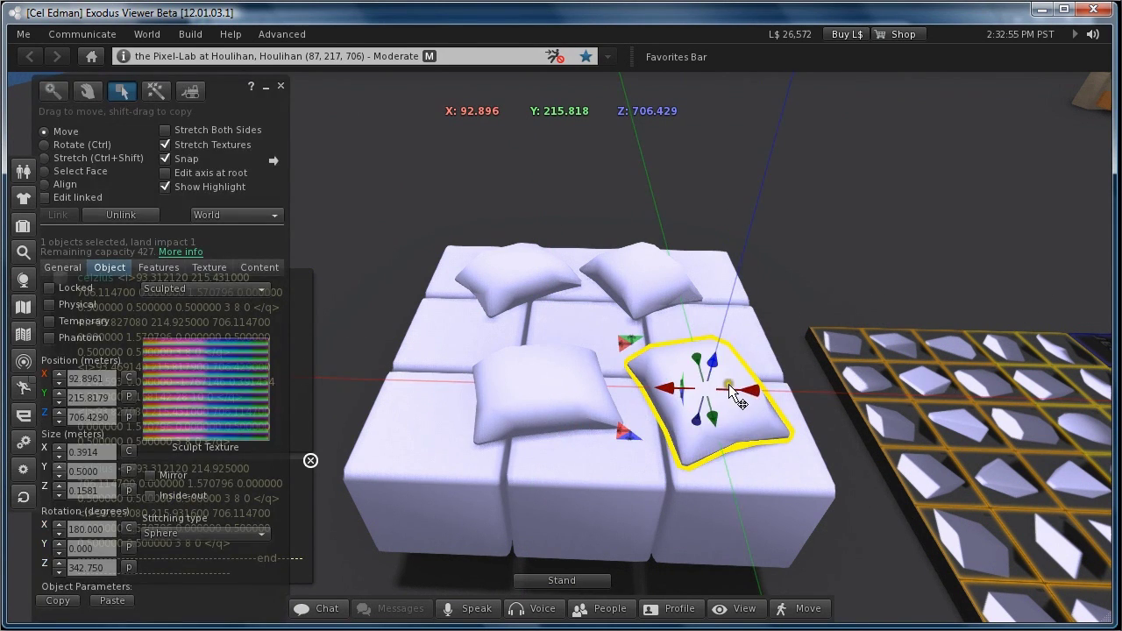
Stack another cushion copy on the front pair at X 93.147, Z 706.550, rotated to 298.75 degrees about Z
left_click_drag(712, 387, 604, 368)
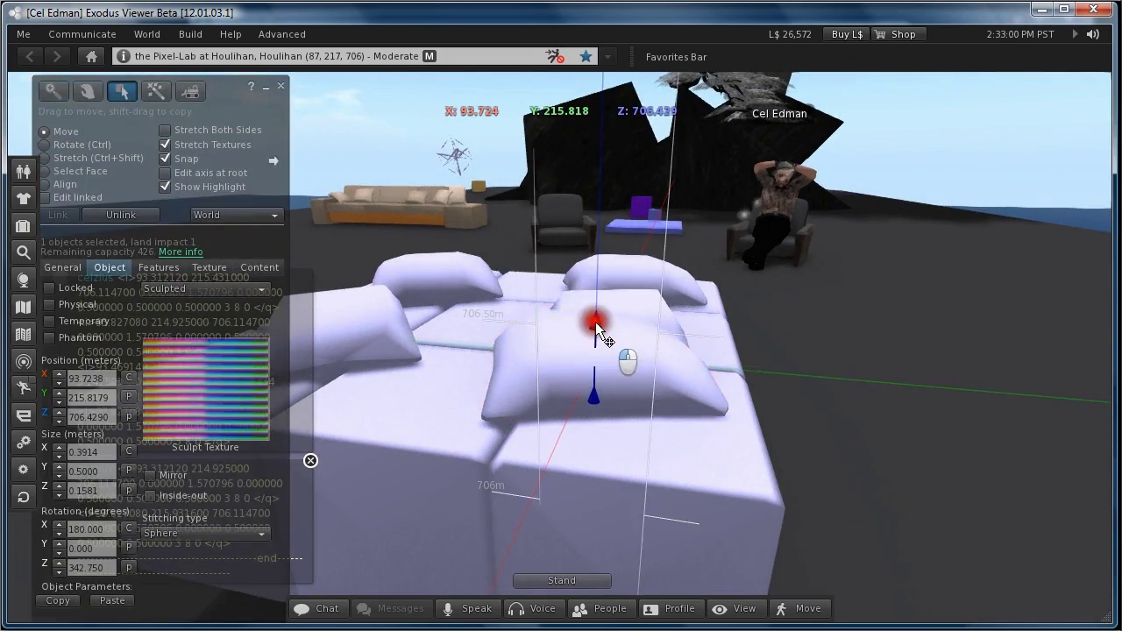
left_click_drag(595, 322, 810, 351)
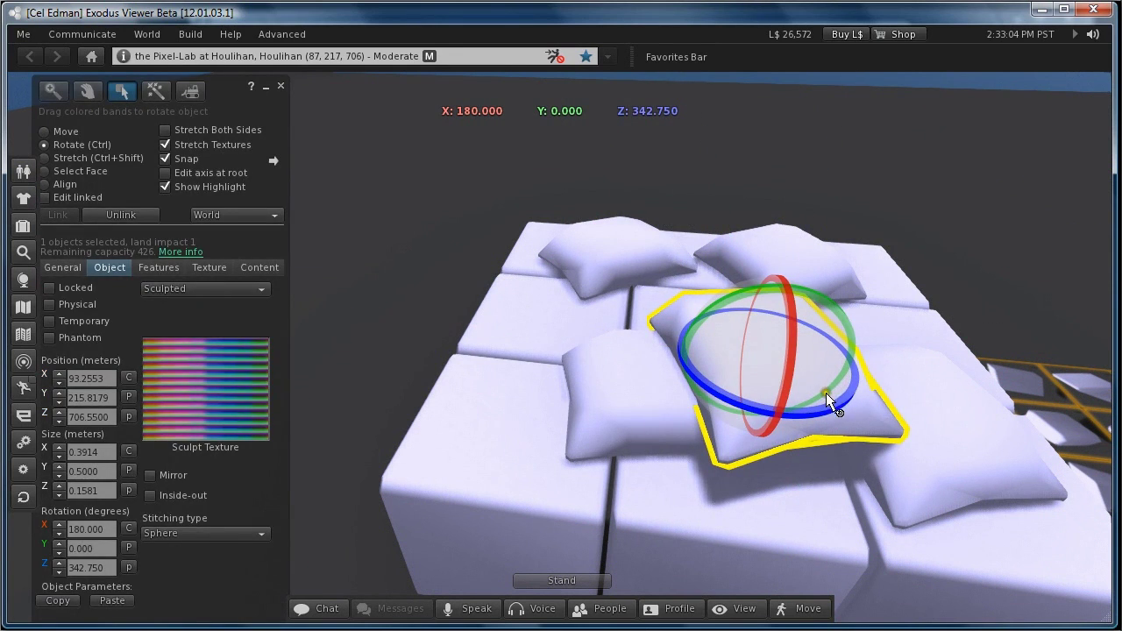
left_click_drag(826, 393, 851, 321, "ctrl")
left_click_drag(556, 338, 561, 377, "alt")
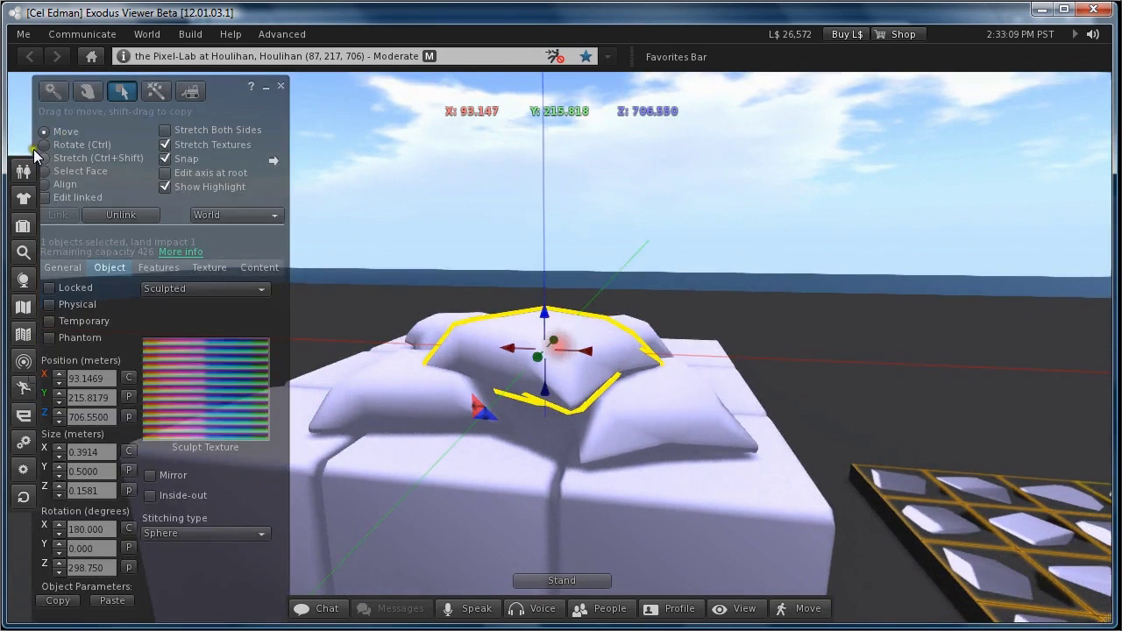
left_click(282, 90)
Generate the data again for the cushion arrangement and check its lines-used count in the nearby chat
left_click_drag(318, 118, 554, 410, "alt")
left_click(594, 483)
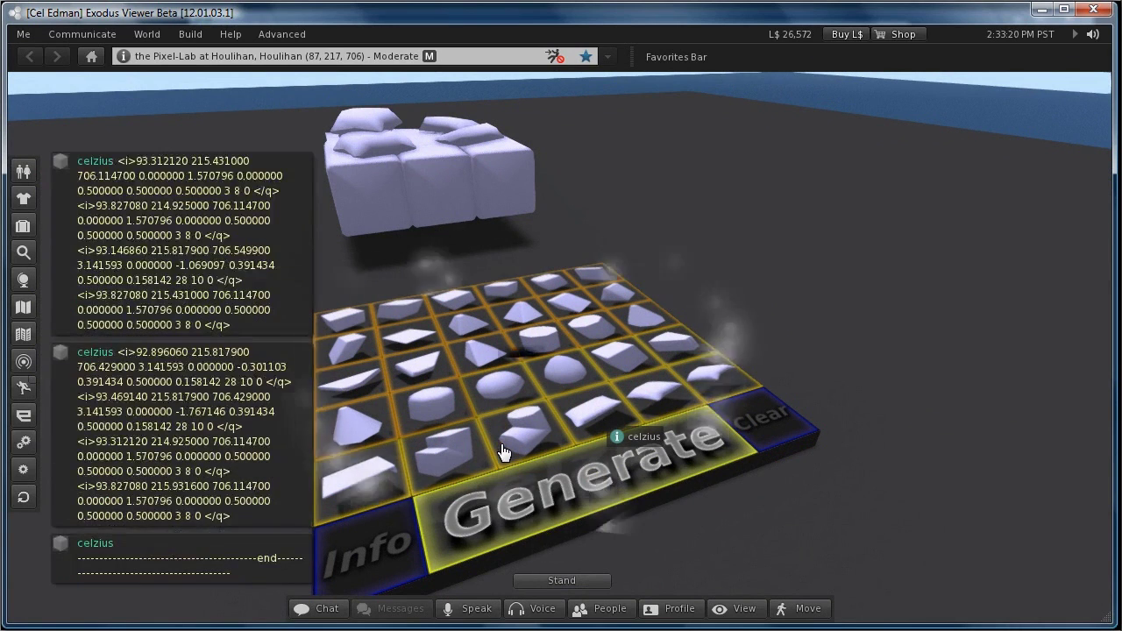
left_click(154, 413)
double_click(157, 418)
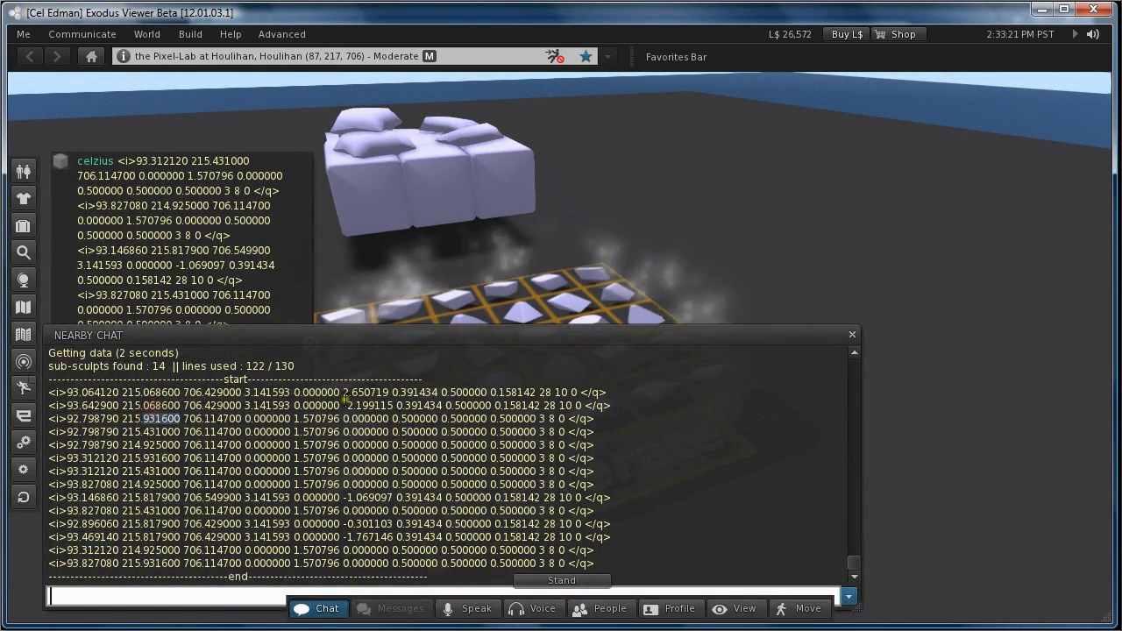
left_click(252, 367)
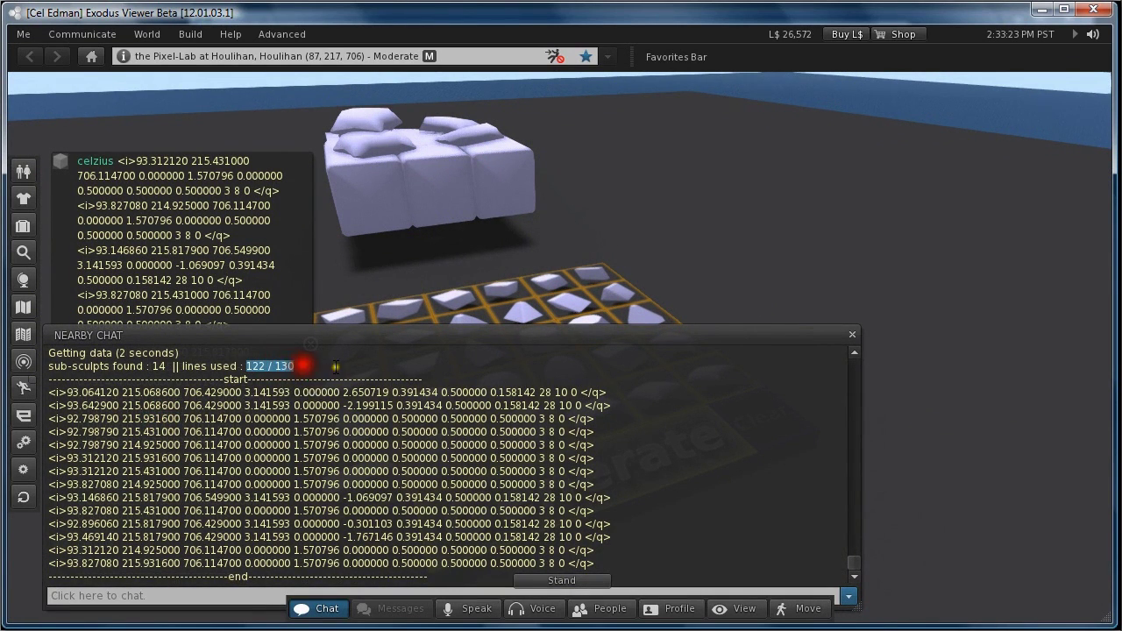
left_click(853, 334)
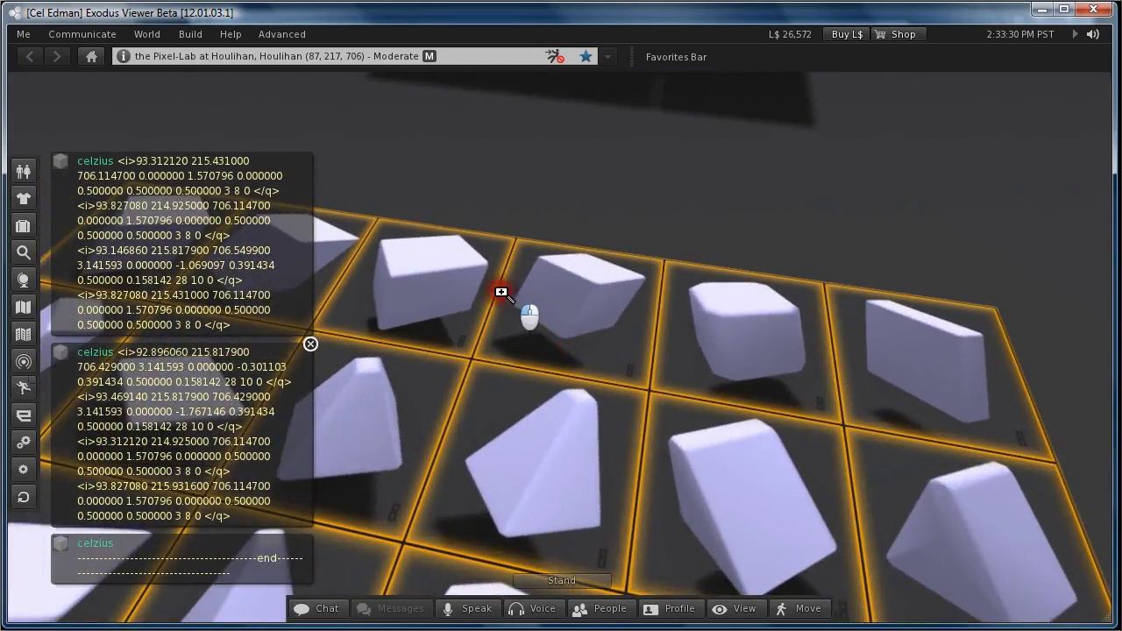
Examine the shapes on the board up close and rez another sub-sculpt from it
left_click_drag(501, 292, 453, 270, "alt")
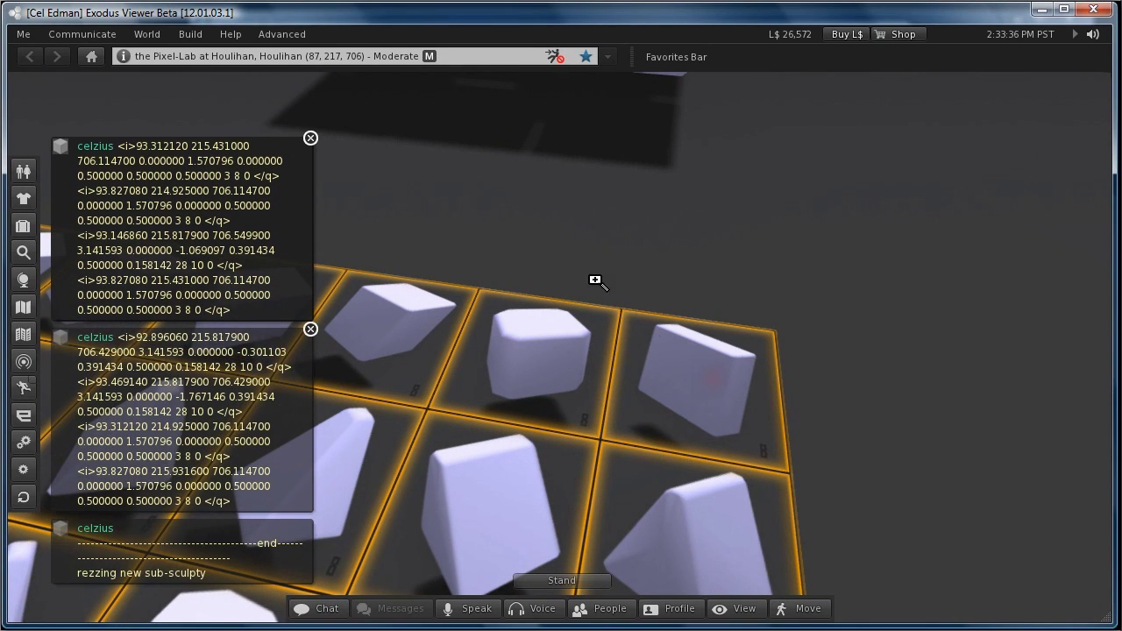
key("Escape")
left_click(558, 347, "alt")
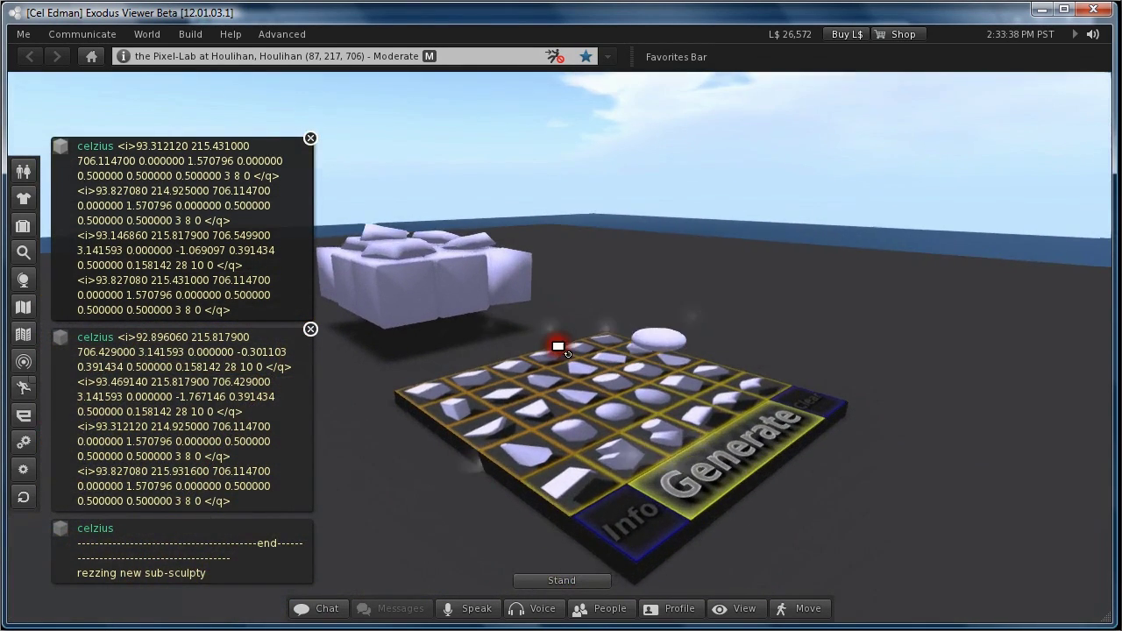
Scale the newly rezzed sub-sculpt up to a slab about 1.08 m square and 0.37 m thick
left_click_drag(559, 347, 640, 408, "alt")
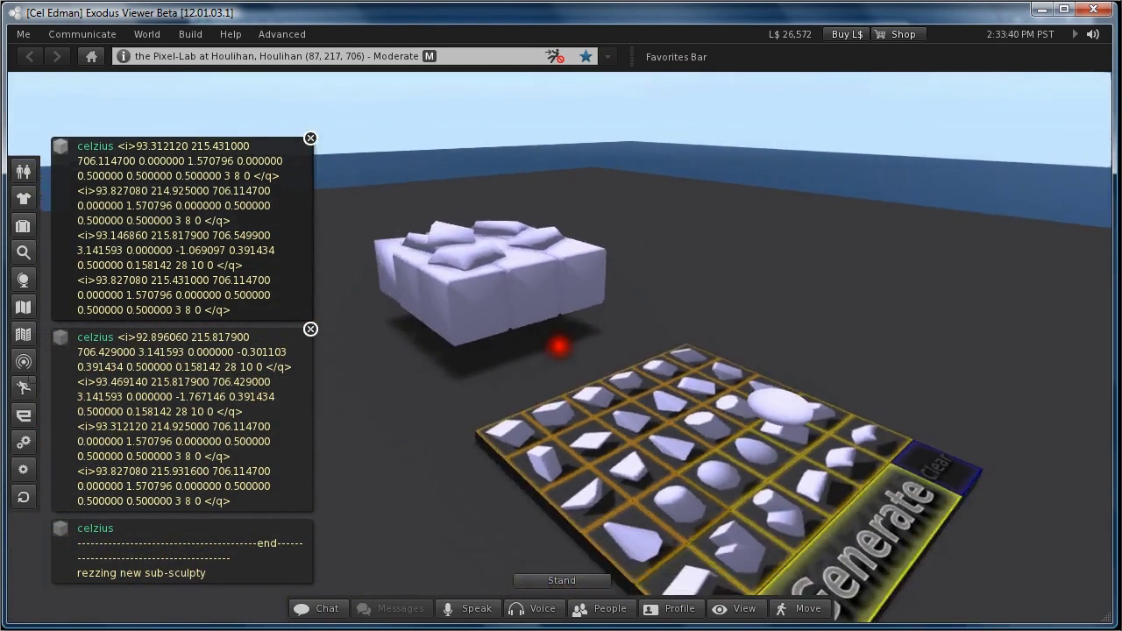
right_click(784, 410)
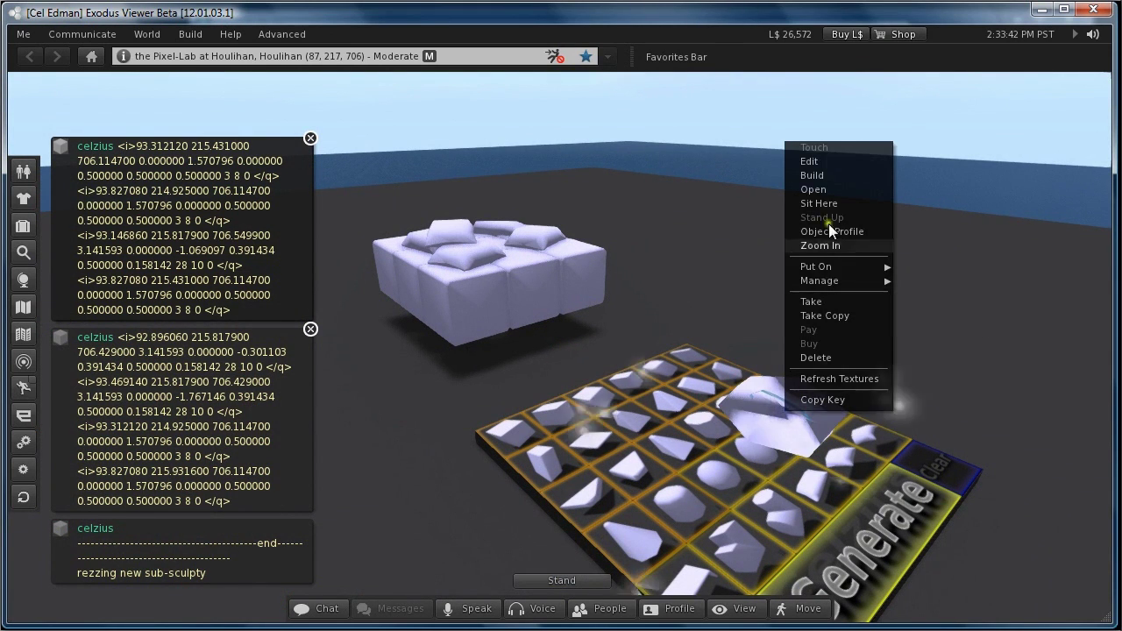
left_click(835, 163)
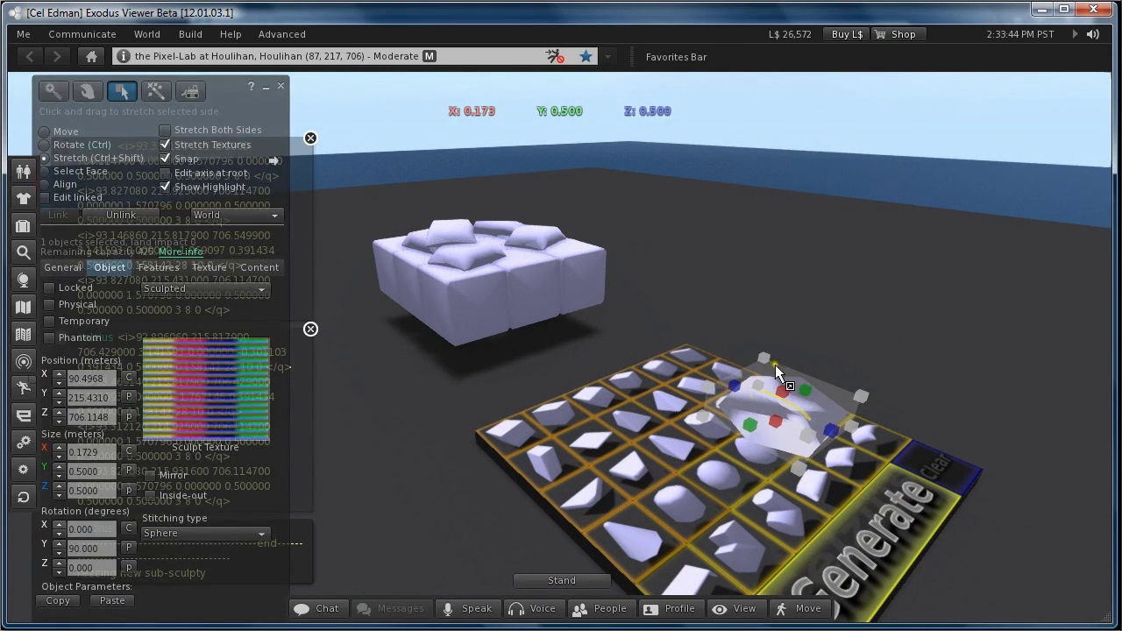
mouse_move(775, 365)
left_mouse_down()
mouse_move(738, 301)
mouse_move(754, 330)
left_mouse_up()
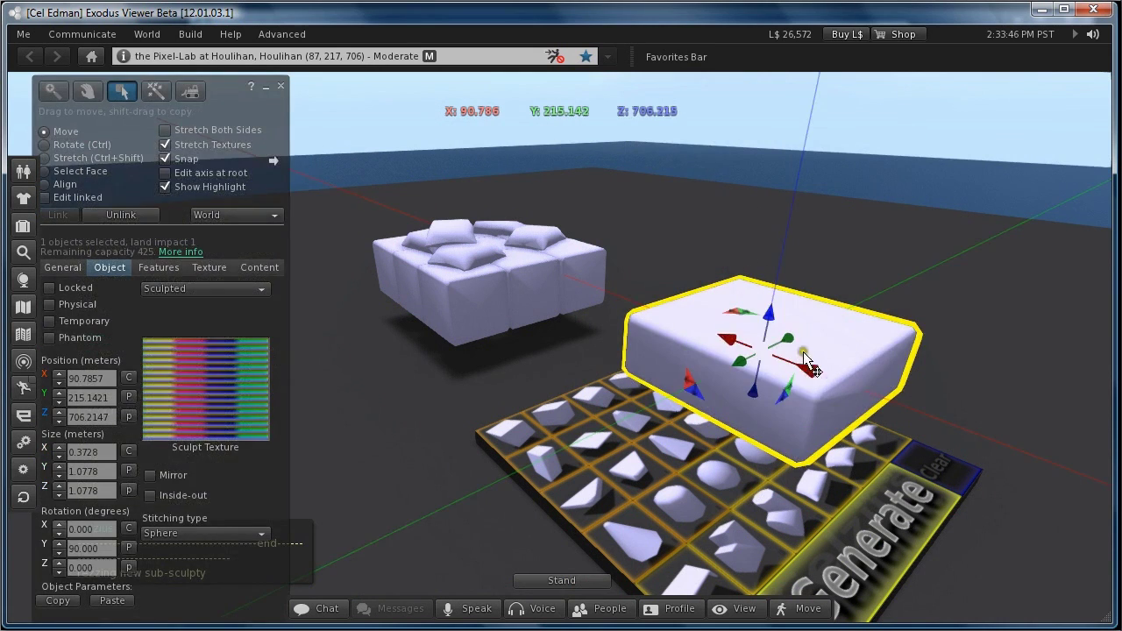
Fit the slab beneath the cube grid at X 93.316, Y 215.409, Z 705.780, sized about 0.134 × 1.611 × 1.623 m
left_click_drag(804, 377, 538, 280)
mouse_move(553, 338)
left_mouse_down("alt")
mouse_move(632, 343)
mouse_move(634, 316)
left_mouse_up("alt")
left_click_drag(575, 399, 740, 376, "ctrl+shift")
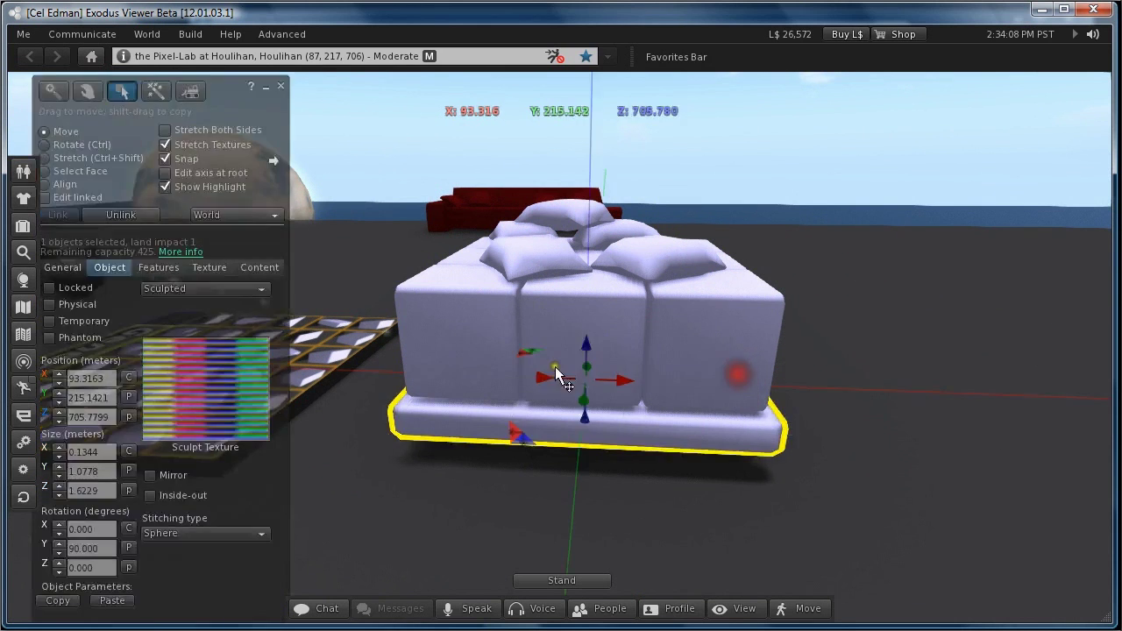
left_click_drag(555, 375, 410, 371, "alt")
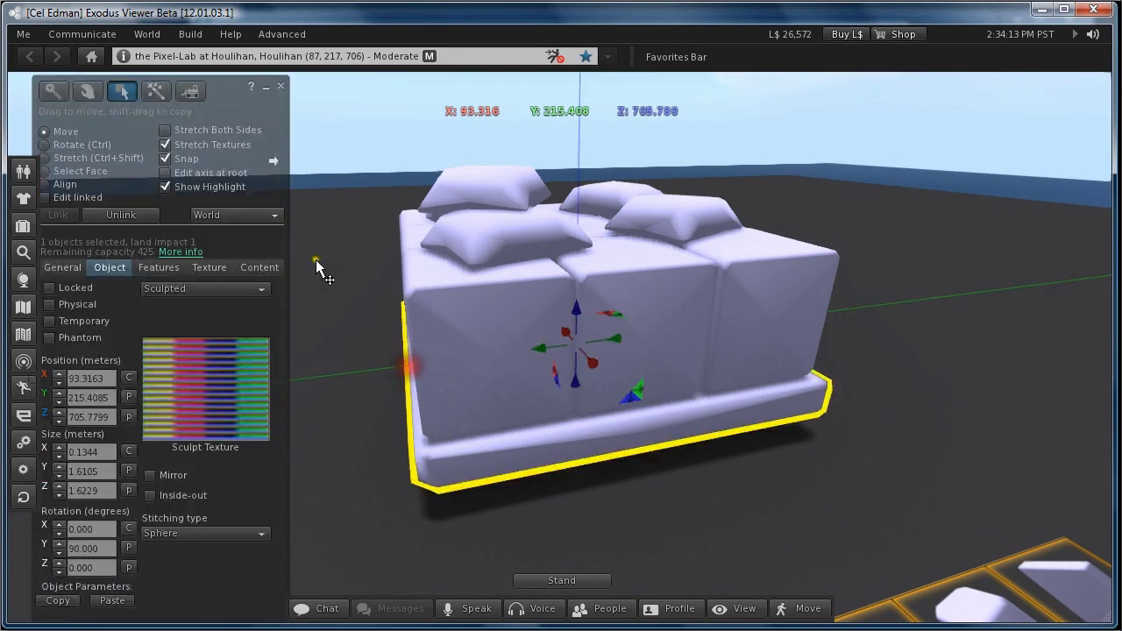
left_click(281, 86)
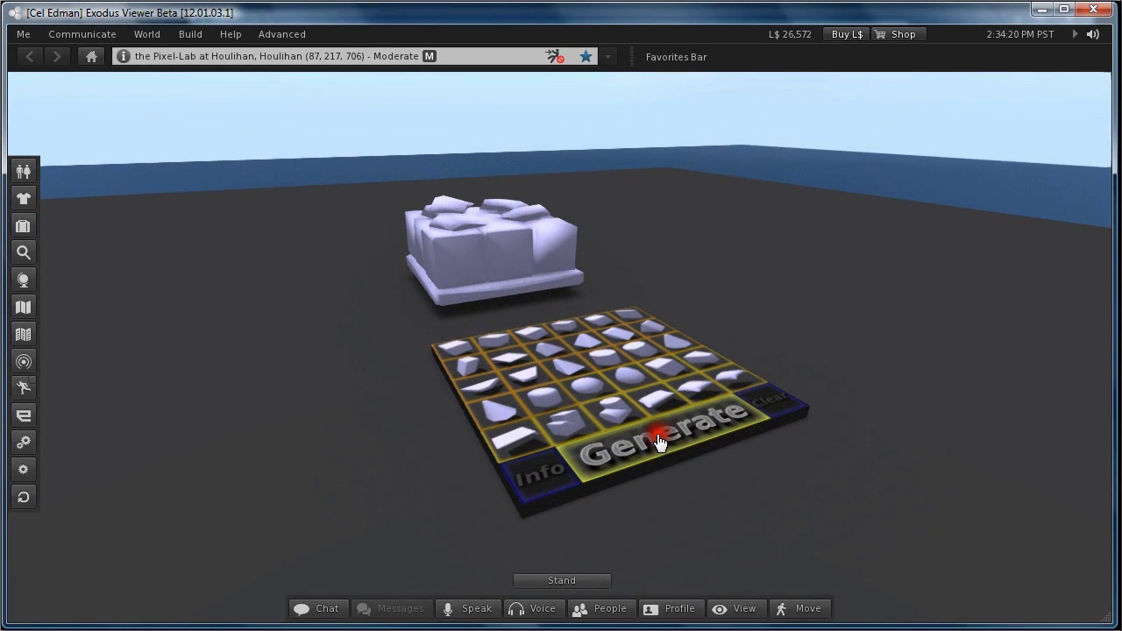
Generate the data for the whole arrangement and copy it from the nearby chat, from the start line to the end line
left_click(659, 441)
left_click(199, 571)
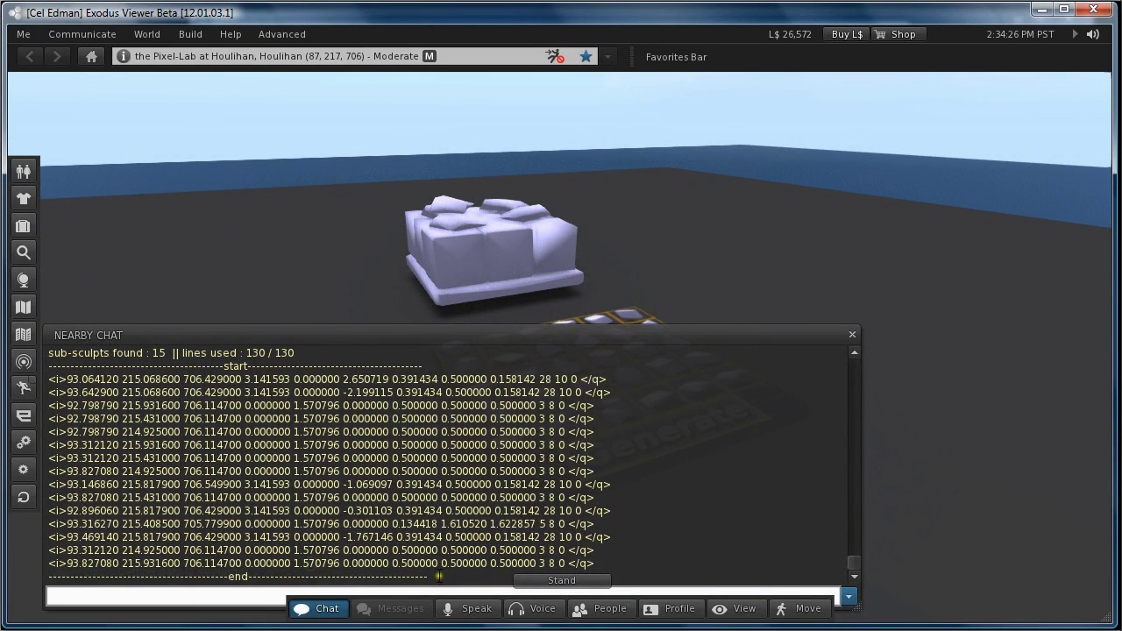
left_click_drag(439, 576, 35, 384)
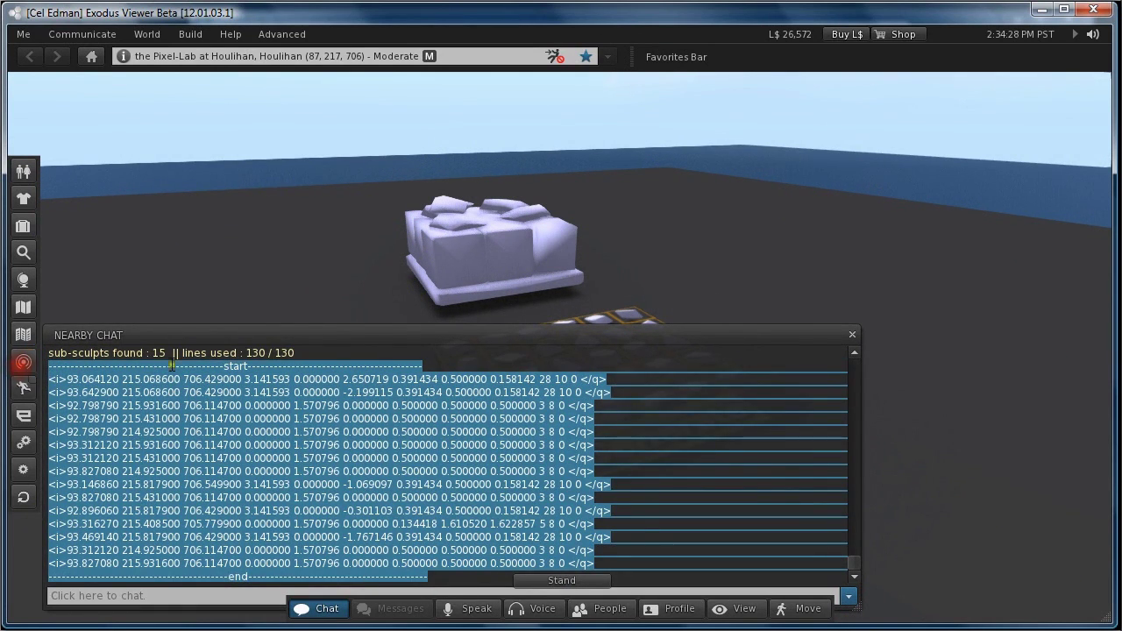
Switch to pixel-lab.org, replace the old data with the copied sub-sculpt lines and create the sculpty from them
key("alt+Tab")
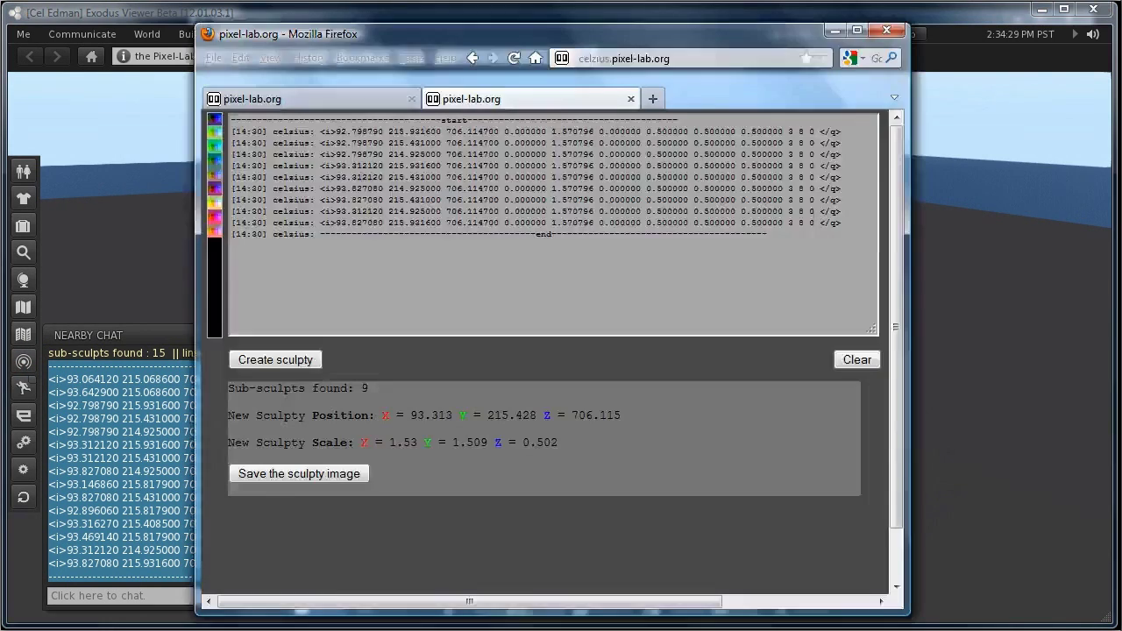
left_click(855, 360)
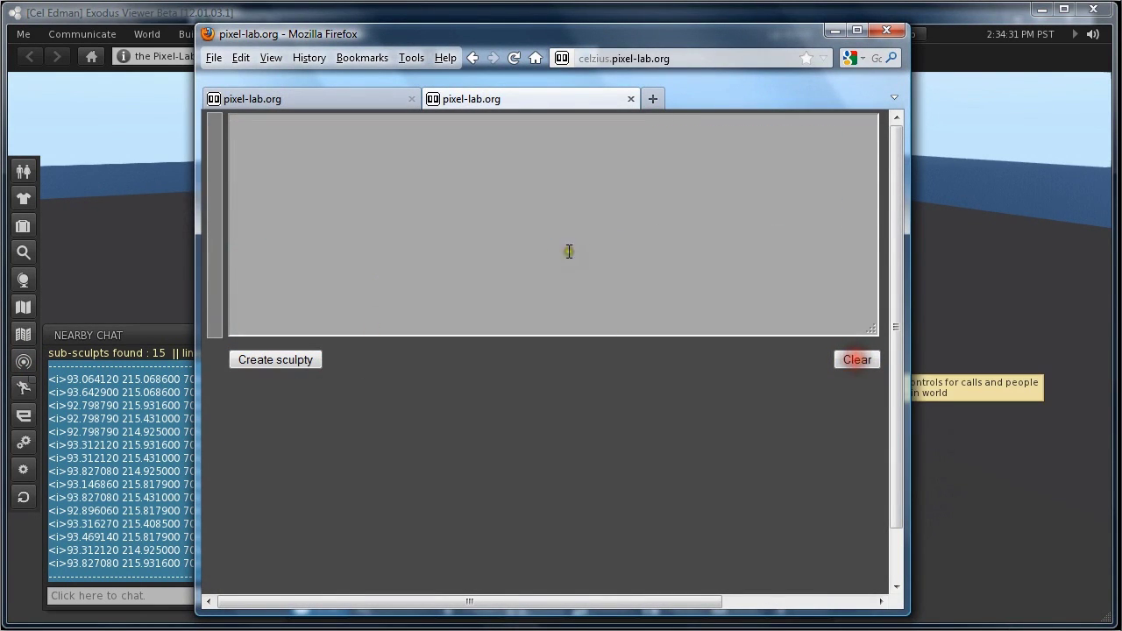
left_click(569, 252)
key("ctrl+v")
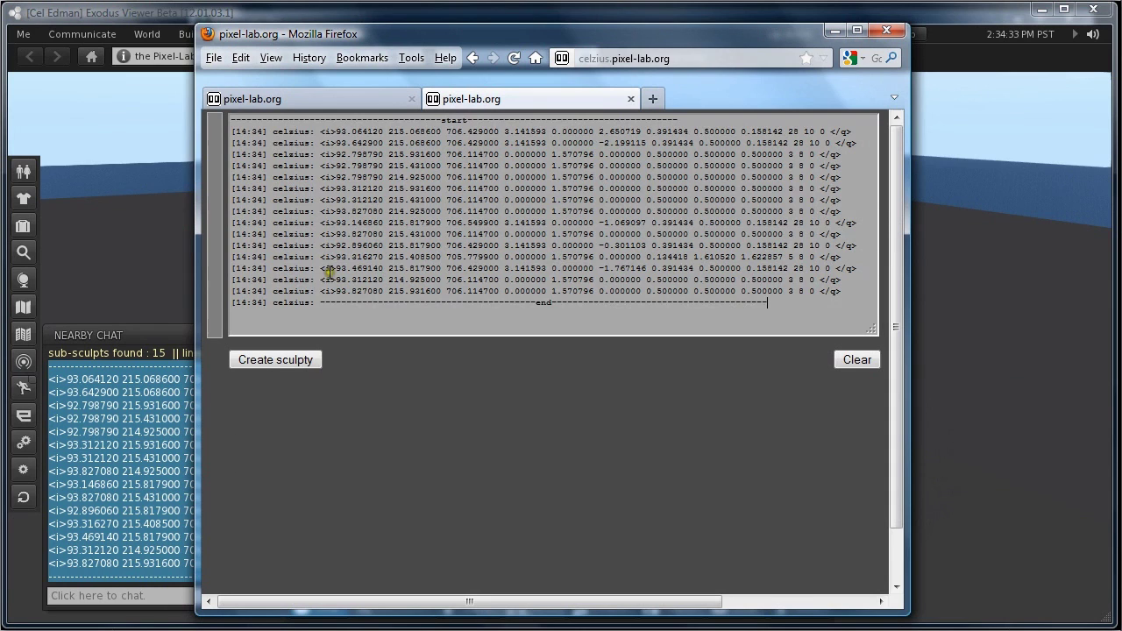
left_click(277, 360)
Save the generated sculpt map image as cubby44.png in the test folder
right_click(215, 235)
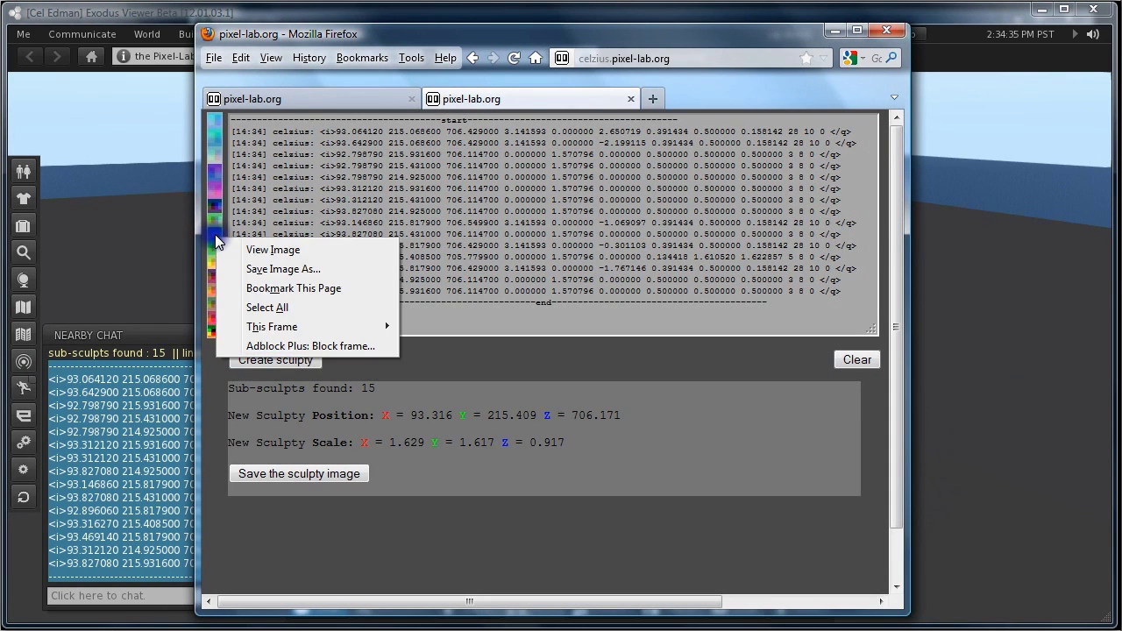
left_click(285, 269)
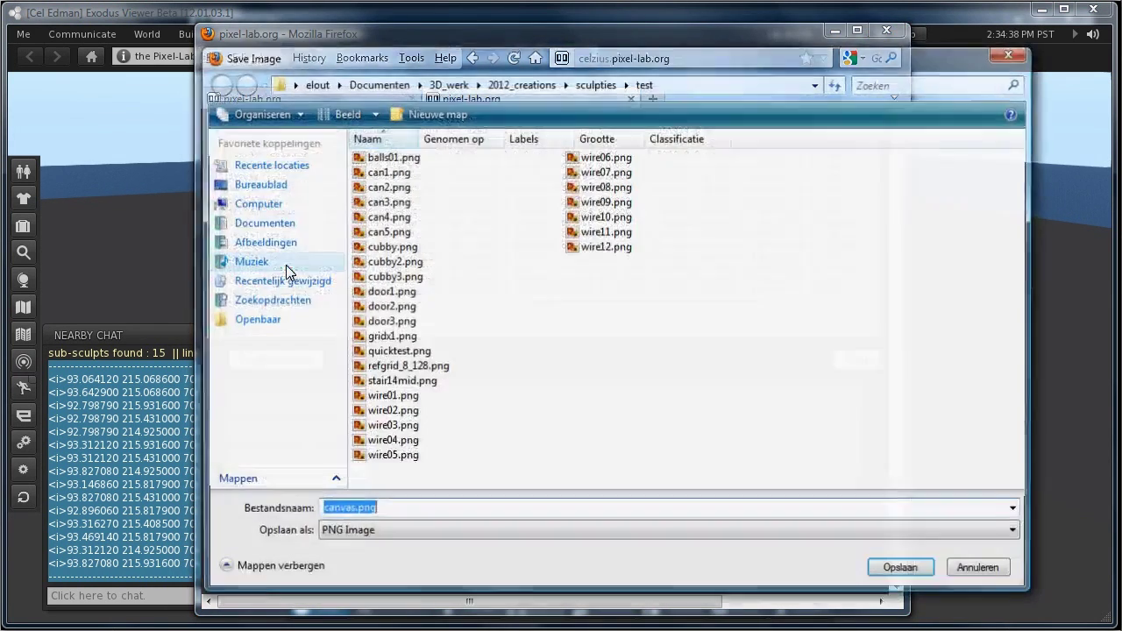
left_click(390, 278)
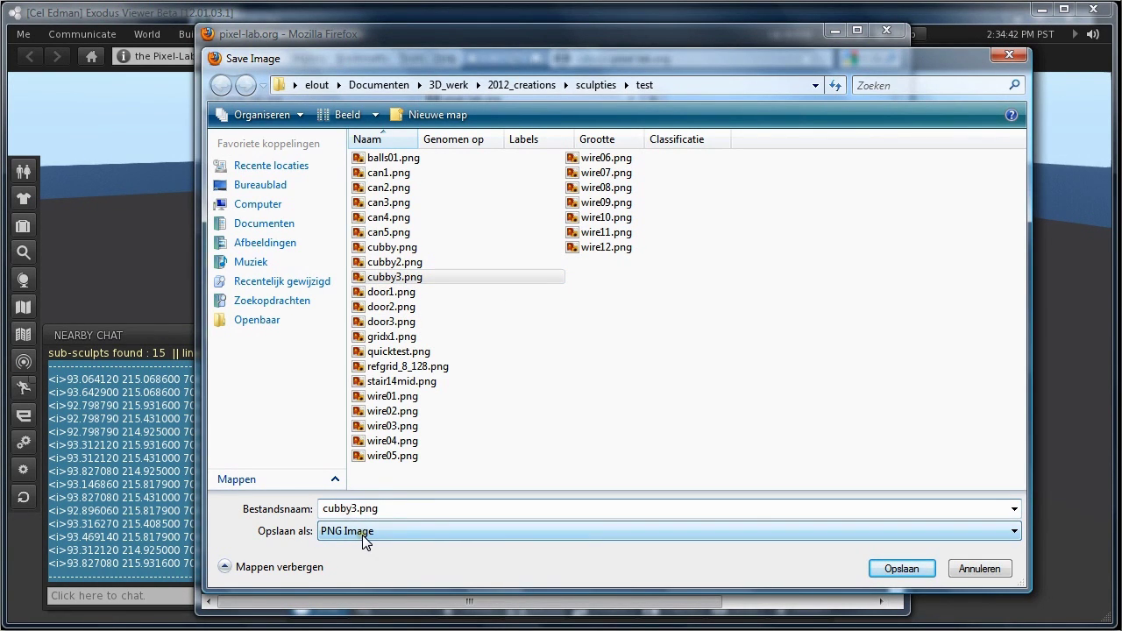
key("Return")
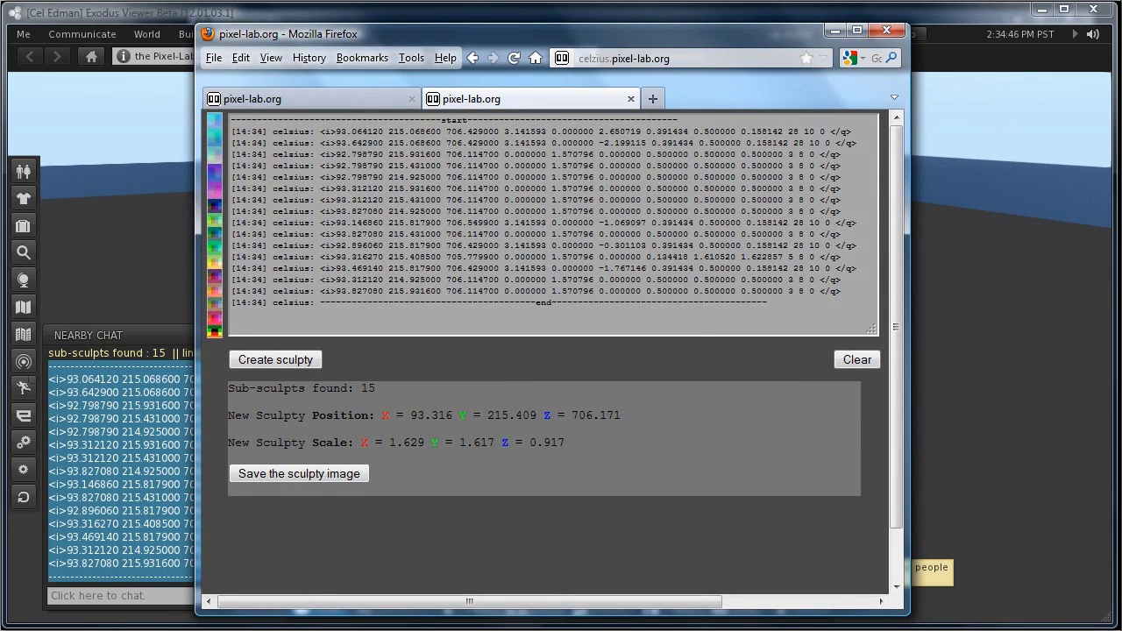
Switch to the Second Life beta viewer and upload cubby44.png as an image
key("alt+Tab")
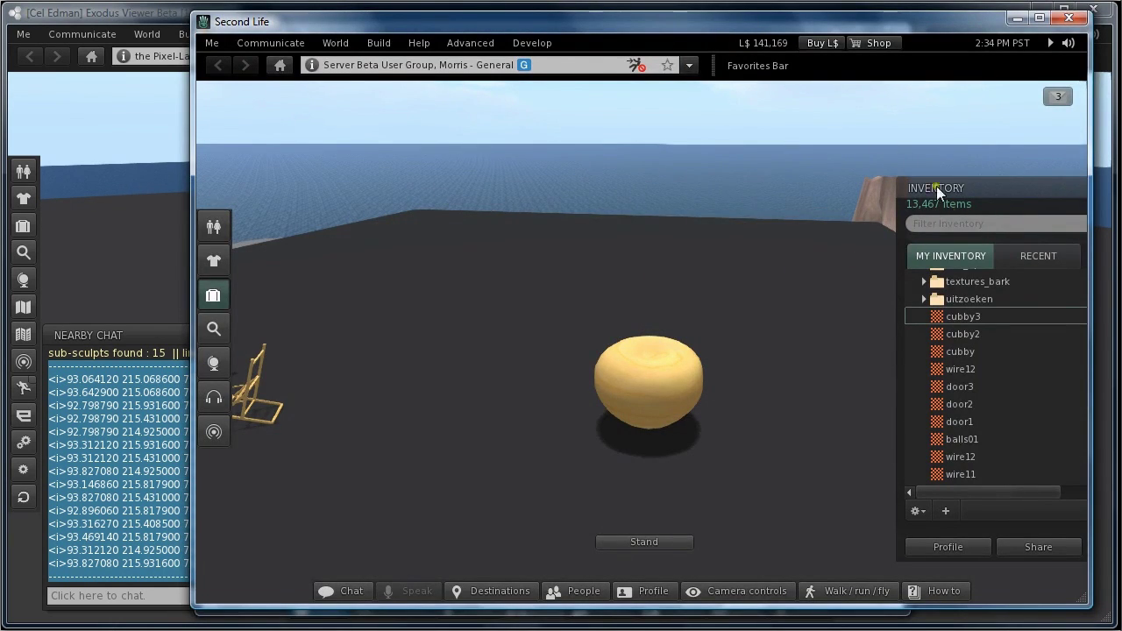
left_click(379, 43)
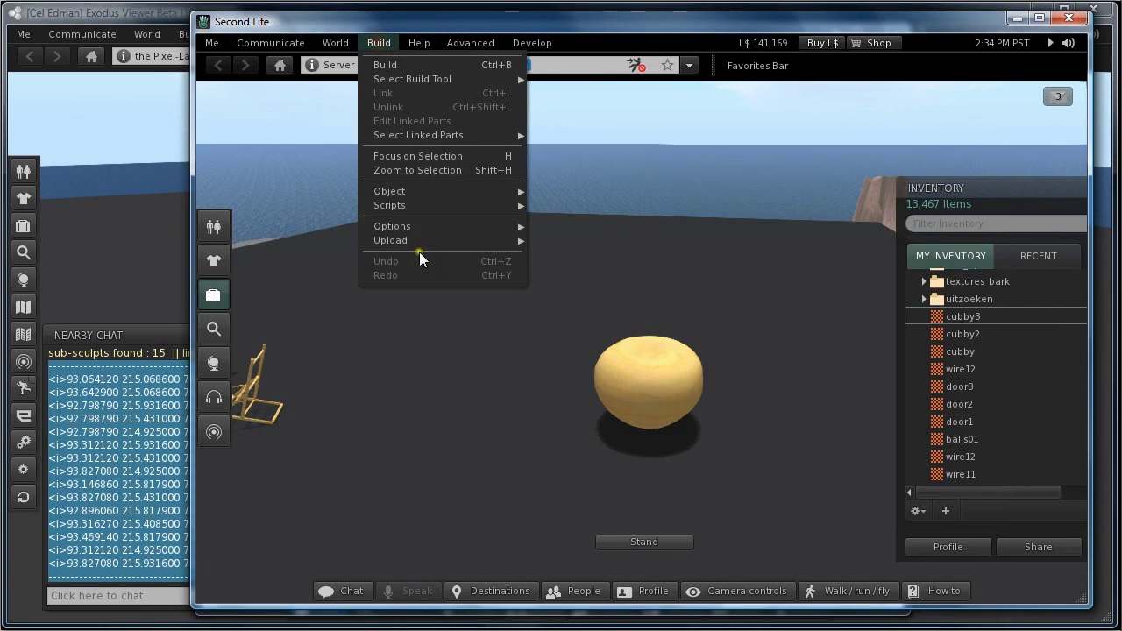
mouse_move(450, 240)
left_click(561, 240)
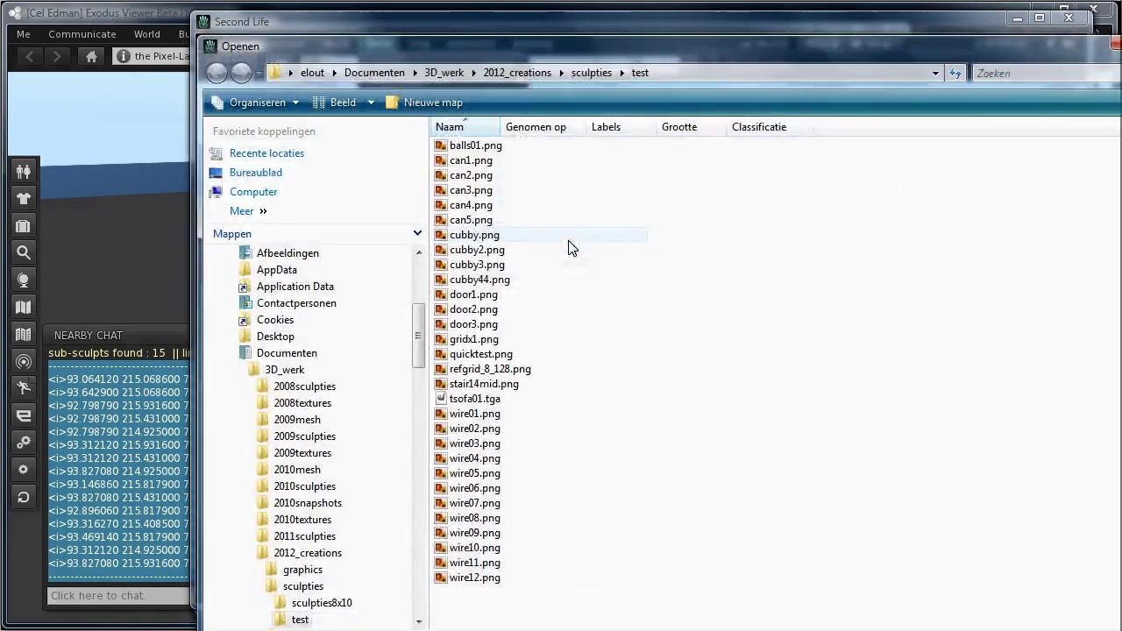
double_click(484, 277)
left_click(578, 496)
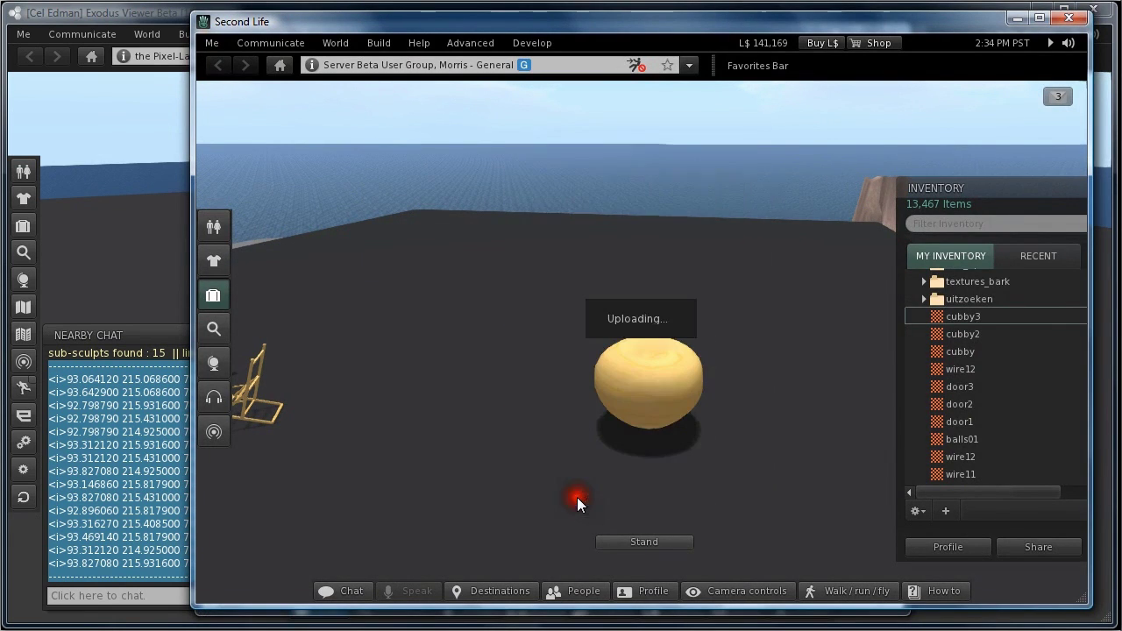
Edit the round test prim and apply cubby44 from the inventory as its sculpt texture
right_click(617, 405)
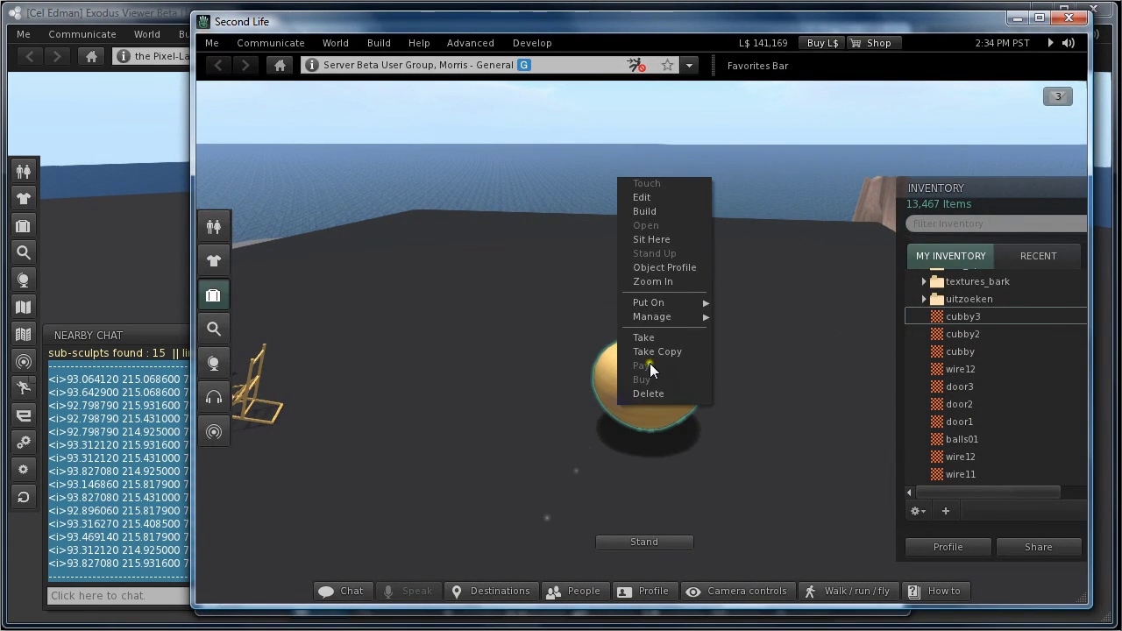
left_click(647, 200)
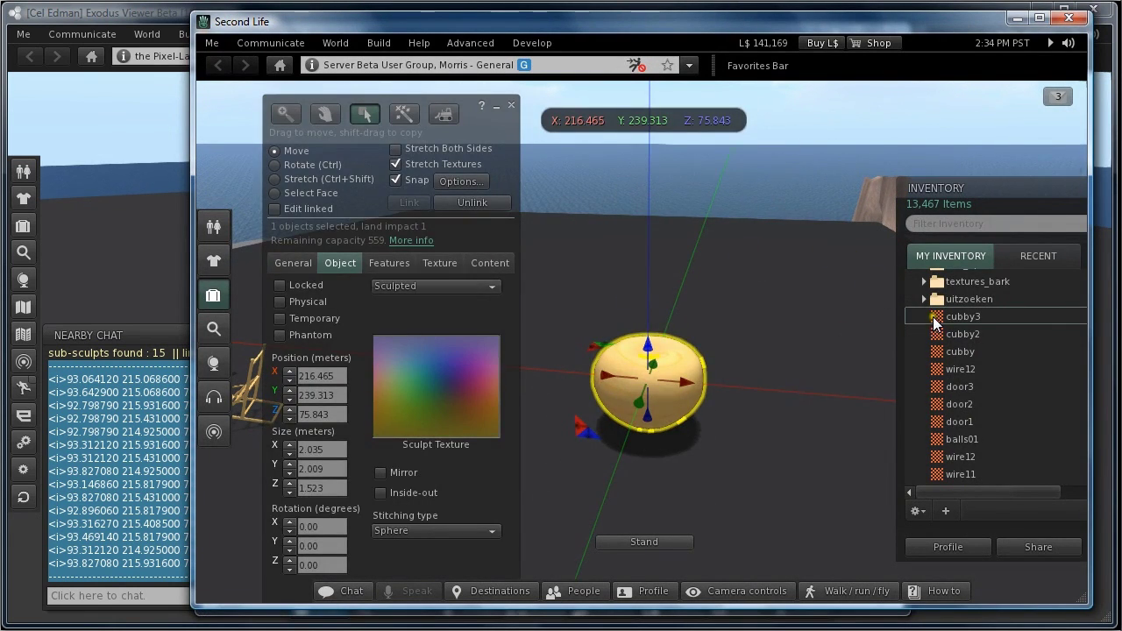
left_click(944, 151)
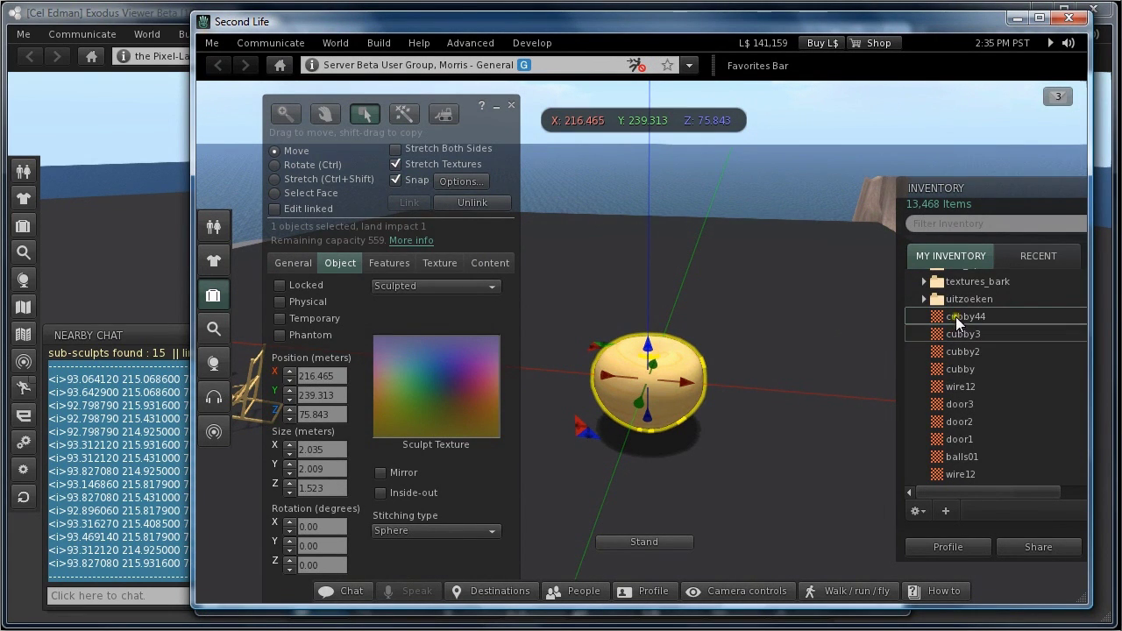
mouse_move(955, 316)
left_mouse_down()
mouse_move(526, 388)
mouse_move(464, 376)
left_mouse_up()
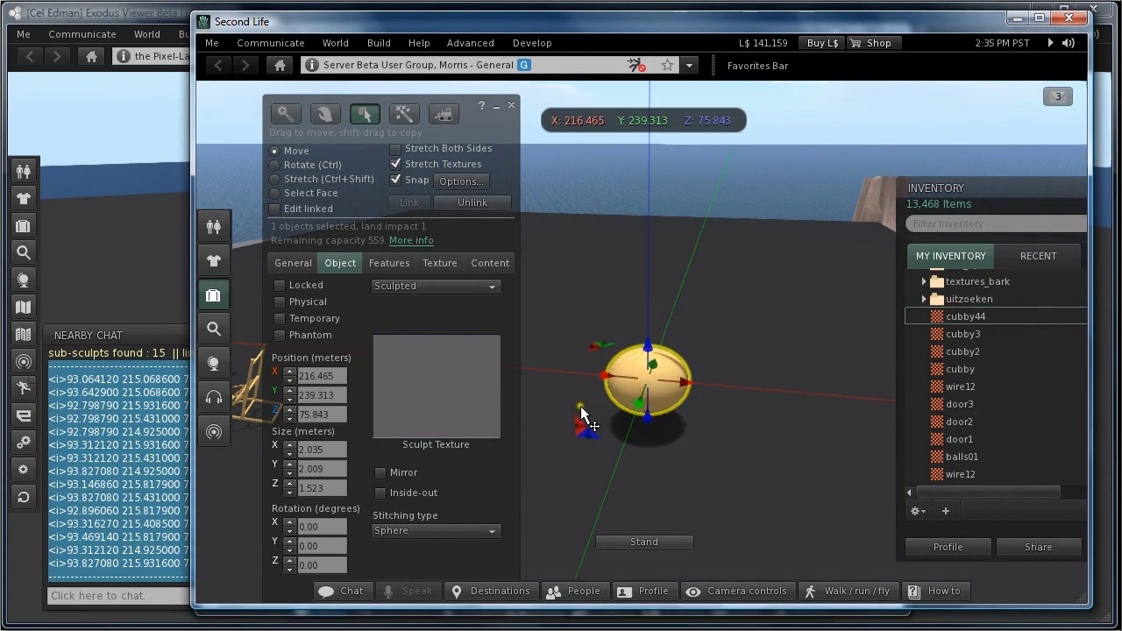
Examine the resulting sculpted prim from several angles and compare it with the original cushion arrangement in the Exodus Viewer
key("Escape")
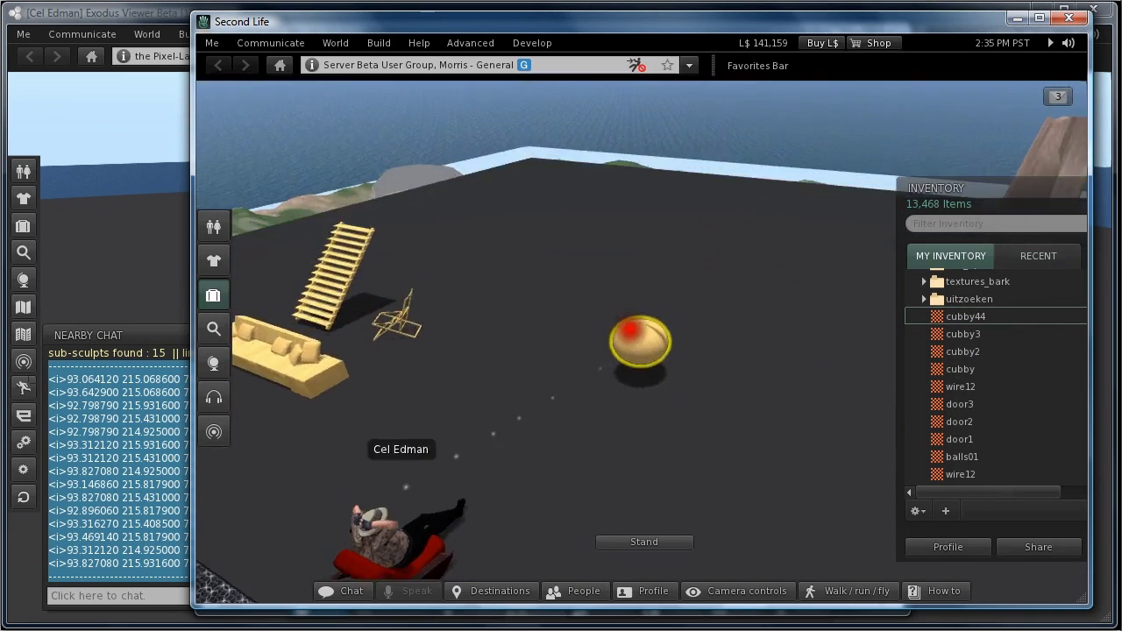
left_click(634, 338, "alt")
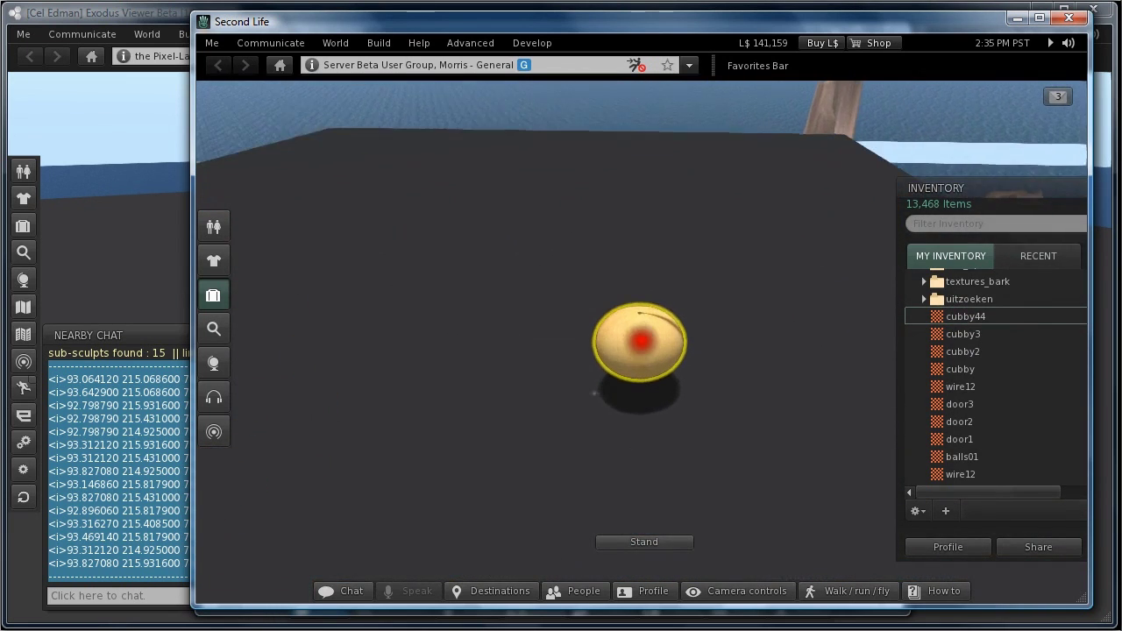
key("ctrl+3")
left_click(645, 352)
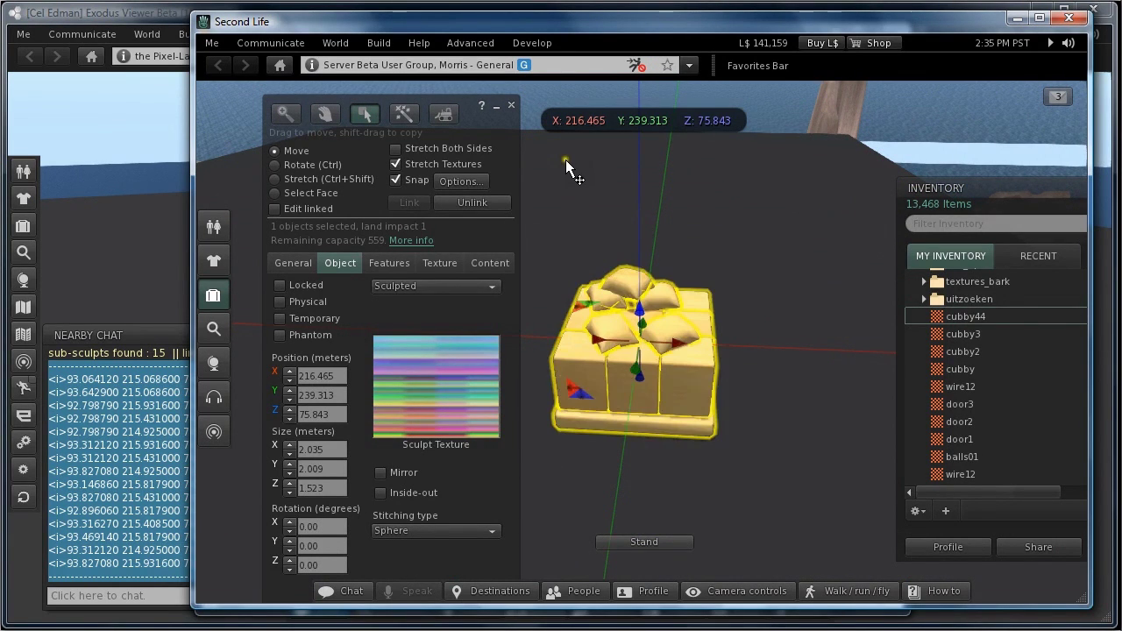
mouse_move(601, 302)
left_mouse_down("alt")
mouse_move(639, 340)
mouse_move(646, 325)
mouse_move(643, 344)
left_mouse_up("alt")
key("Escape")
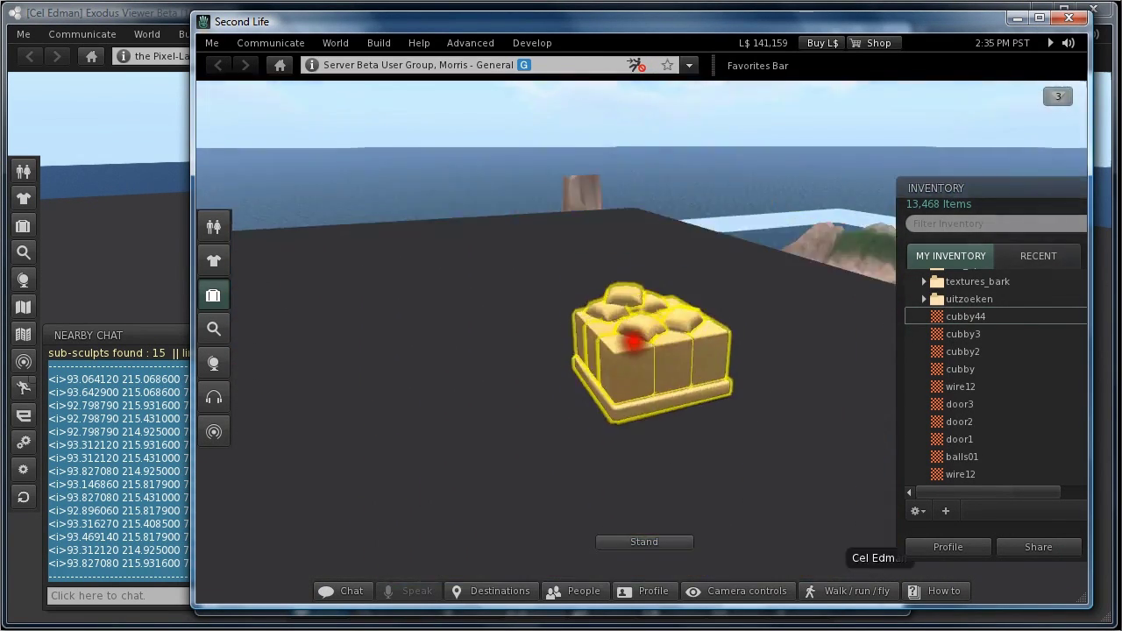
left_click(154, 19)
scroll(558, 348, "up", 5)
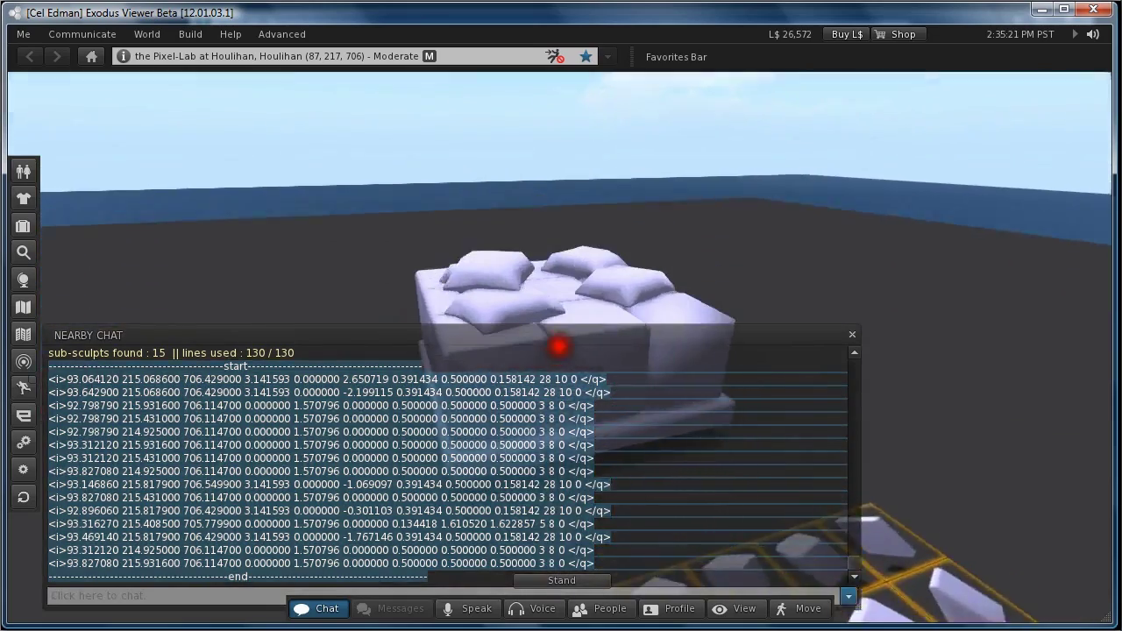
scroll(552, 349, "down", 3)
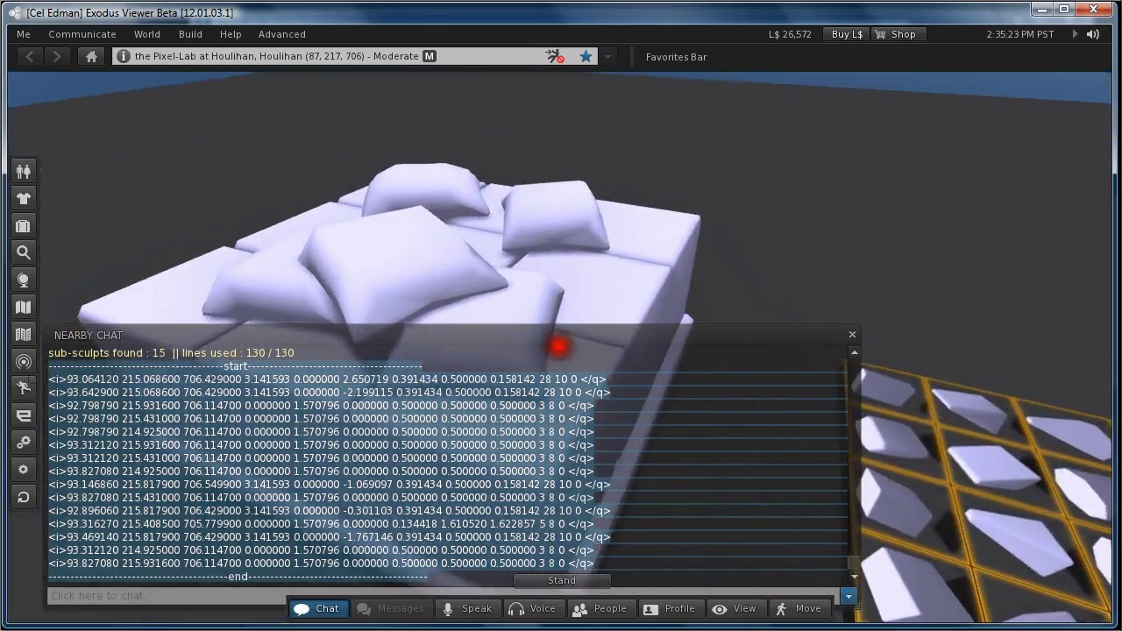
Copy the new sculpty's X scale of 1.629 from pixel-lab.org and set it as the sculpted prim's X size
key("alt+Tab")
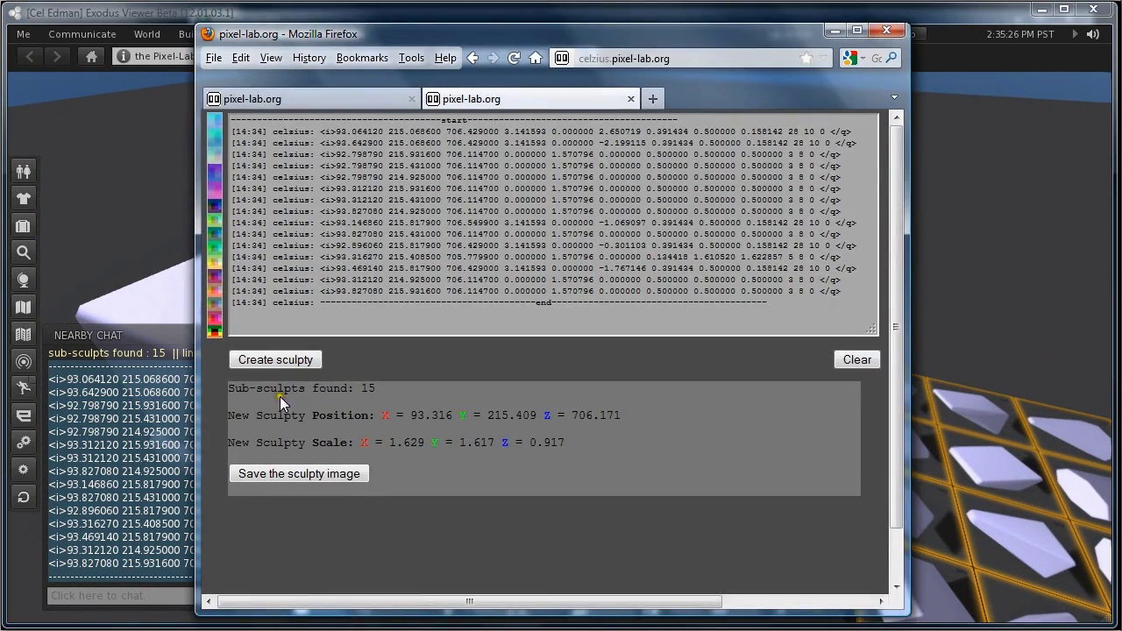
left_click_drag(390, 441, 425, 441)
key("ctrl+c")
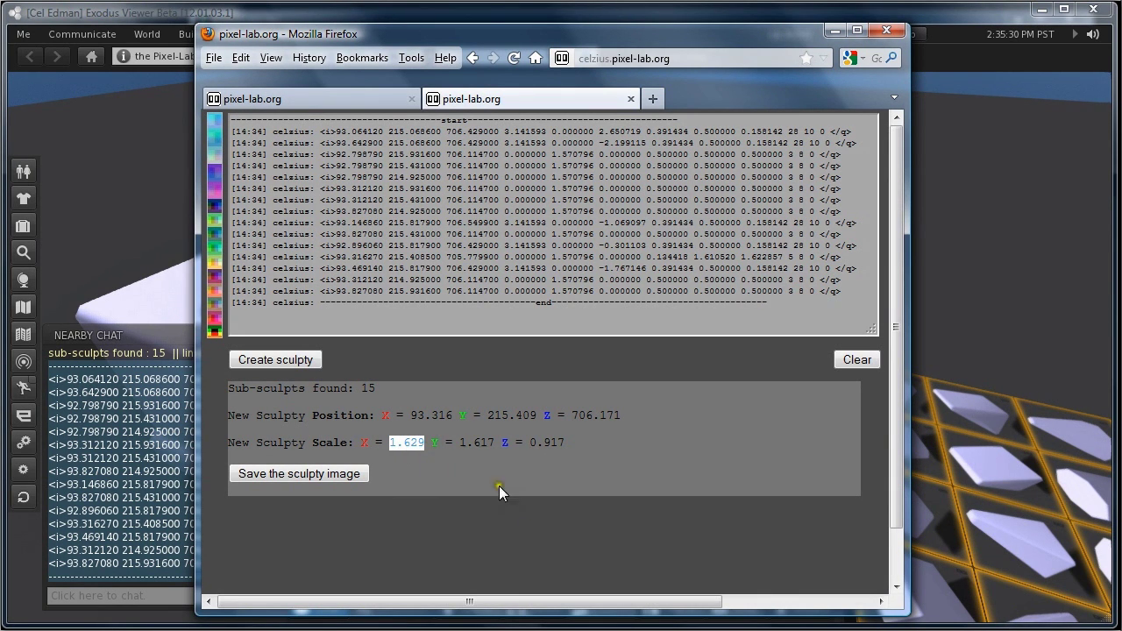
key("alt+Tab")
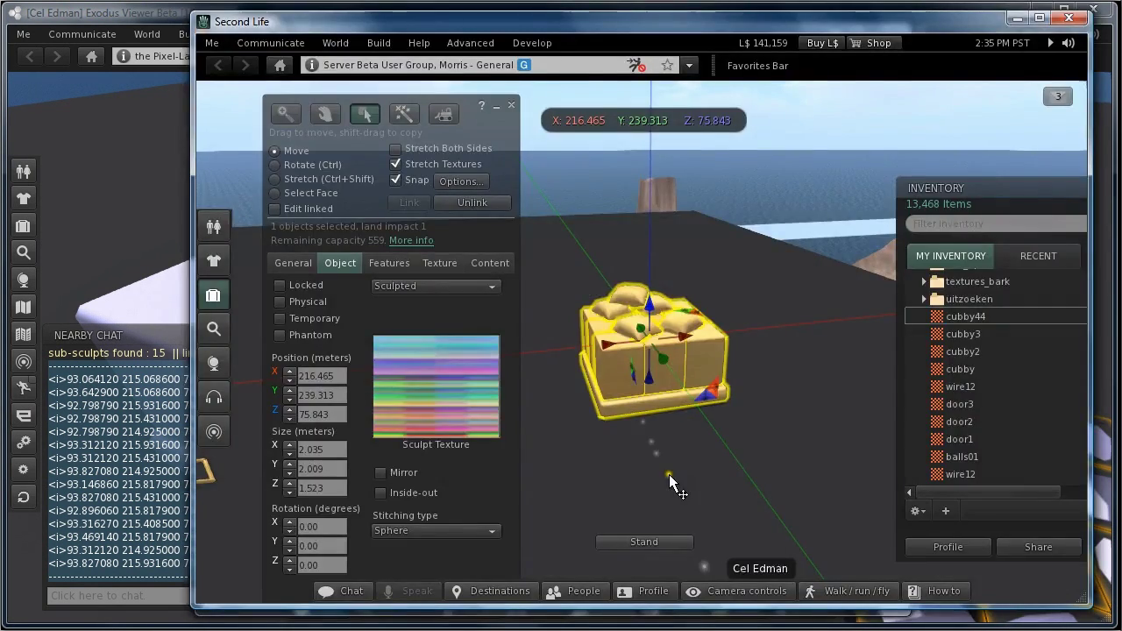
key("ctrl+a")
key("ctrl+v")
key("Return")
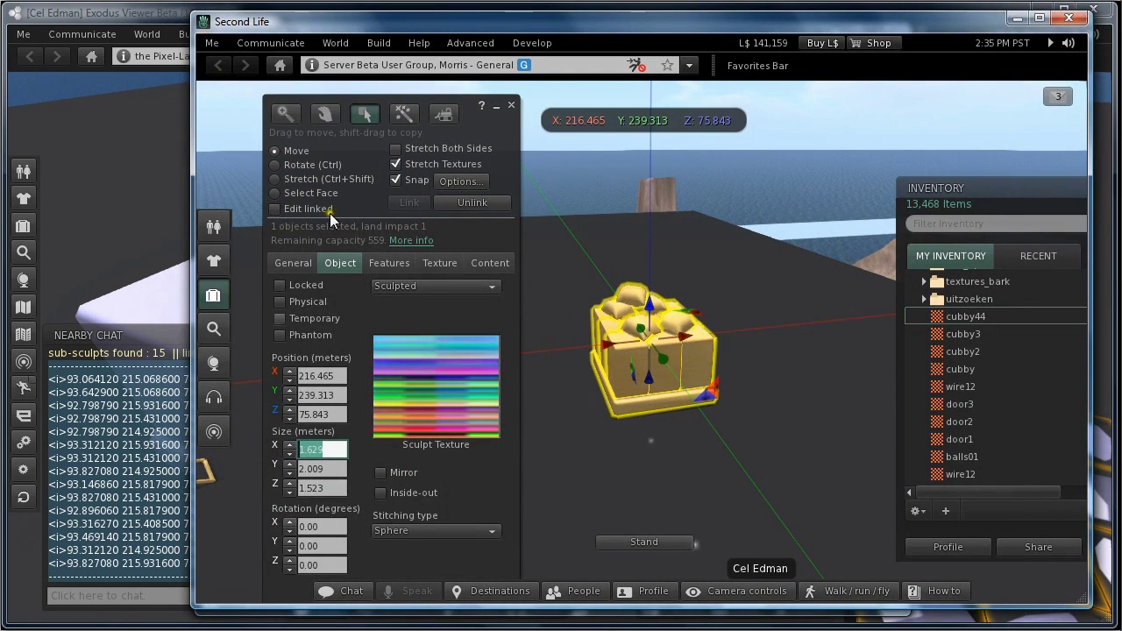
Copy the new sculpty's Y scale of 1.617 from pixel-lab.org and set it as the sculpted prim's Y size in Second Life
key("alt+Tab")
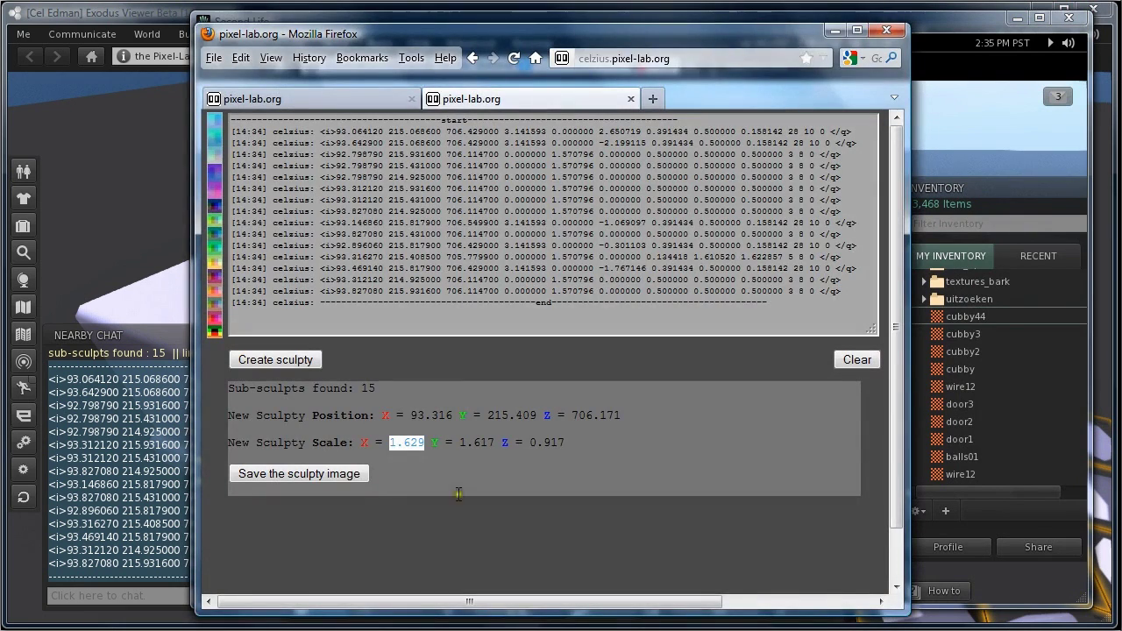
left_click_drag(557, 44, 453, 38)
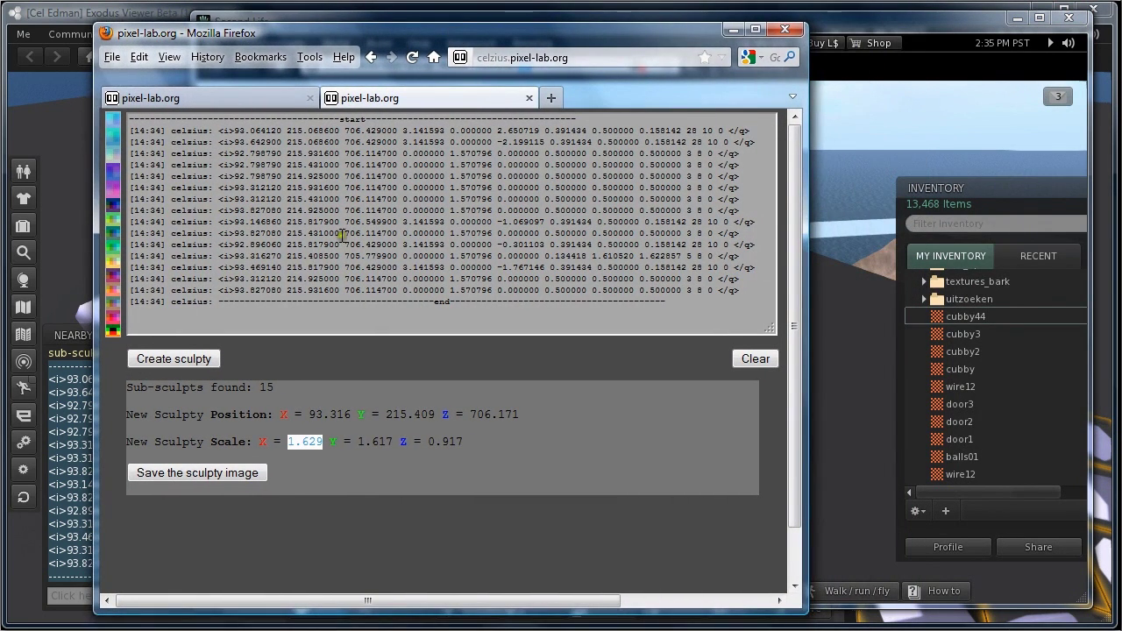
left_click(358, 441)
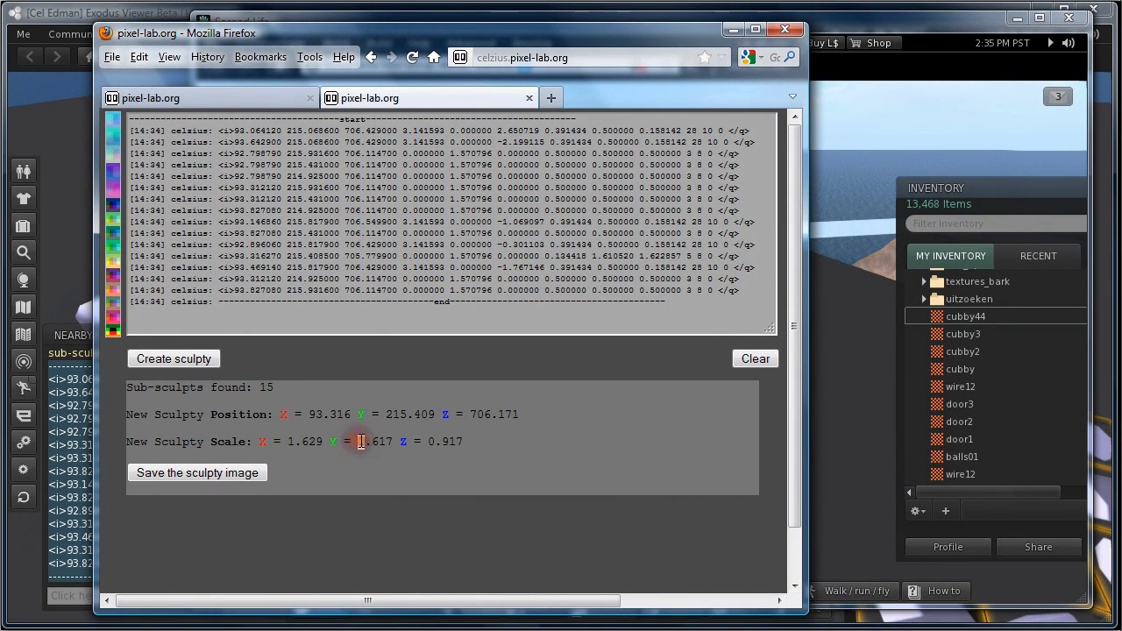
left_click_drag(358, 440, 391, 442)
key("ctrl+c")
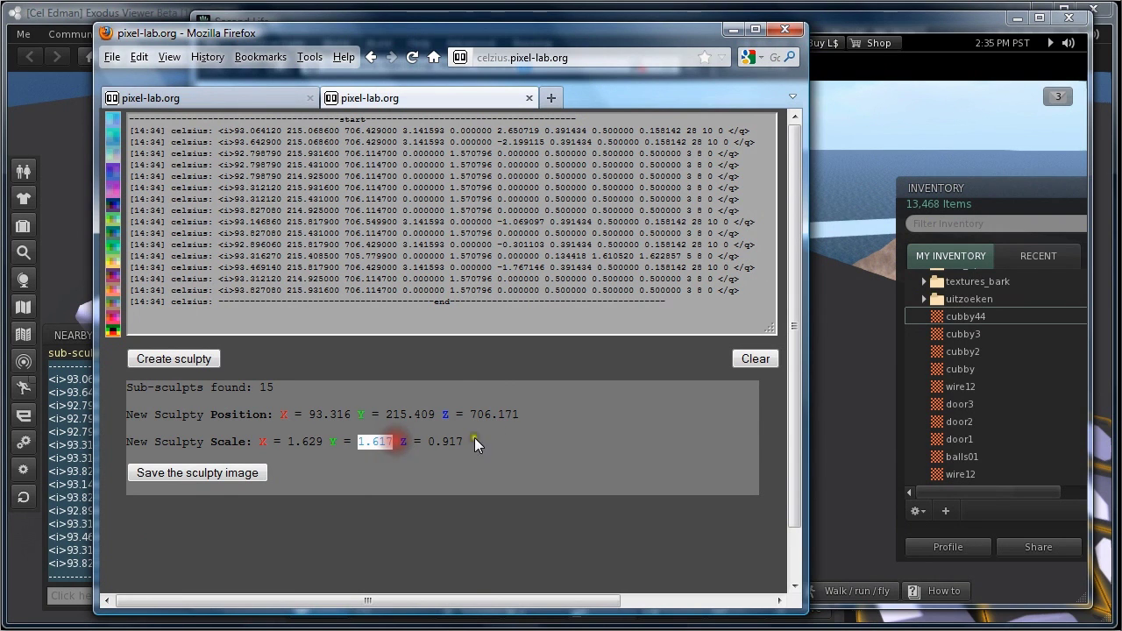
left_click(843, 277)
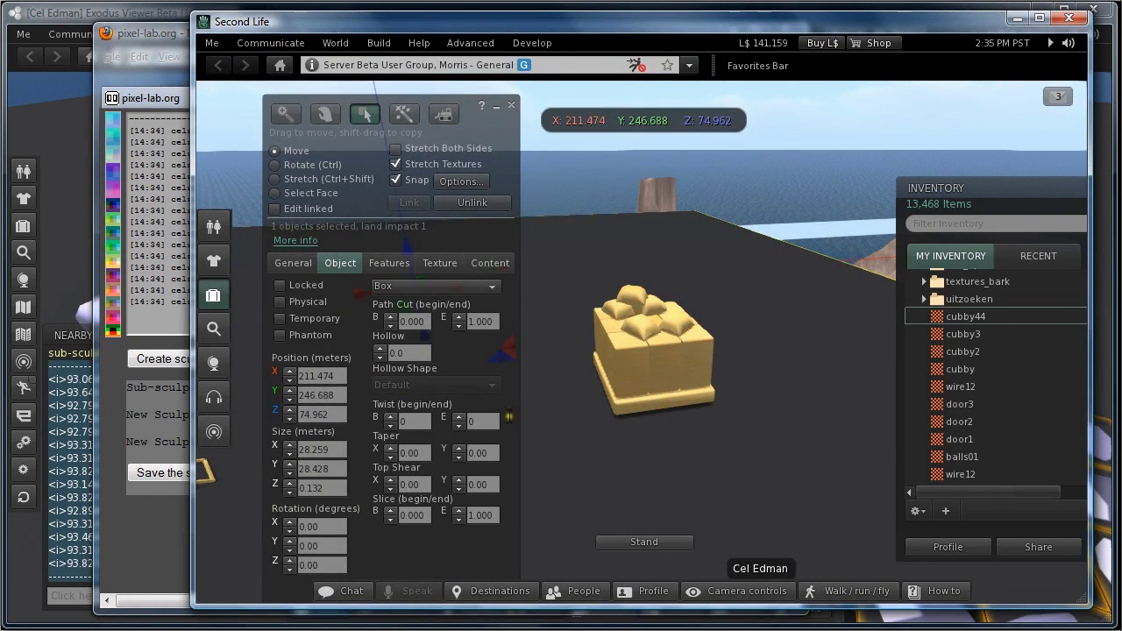
left_click(634, 348)
left_click(327, 462)
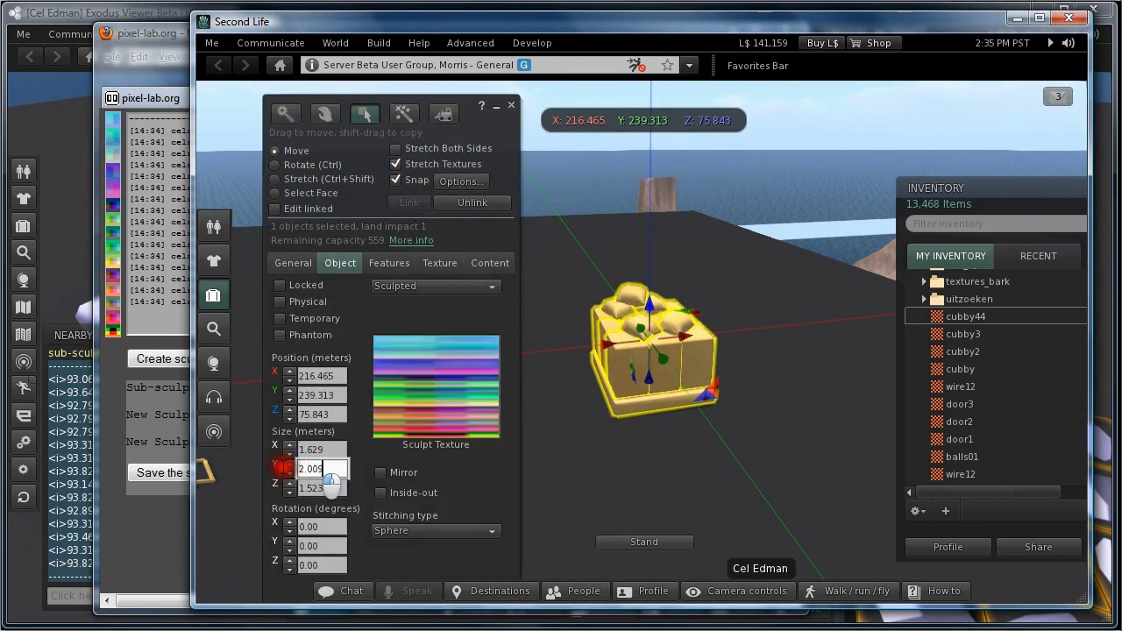
key("ctrl+v")
key("Return")
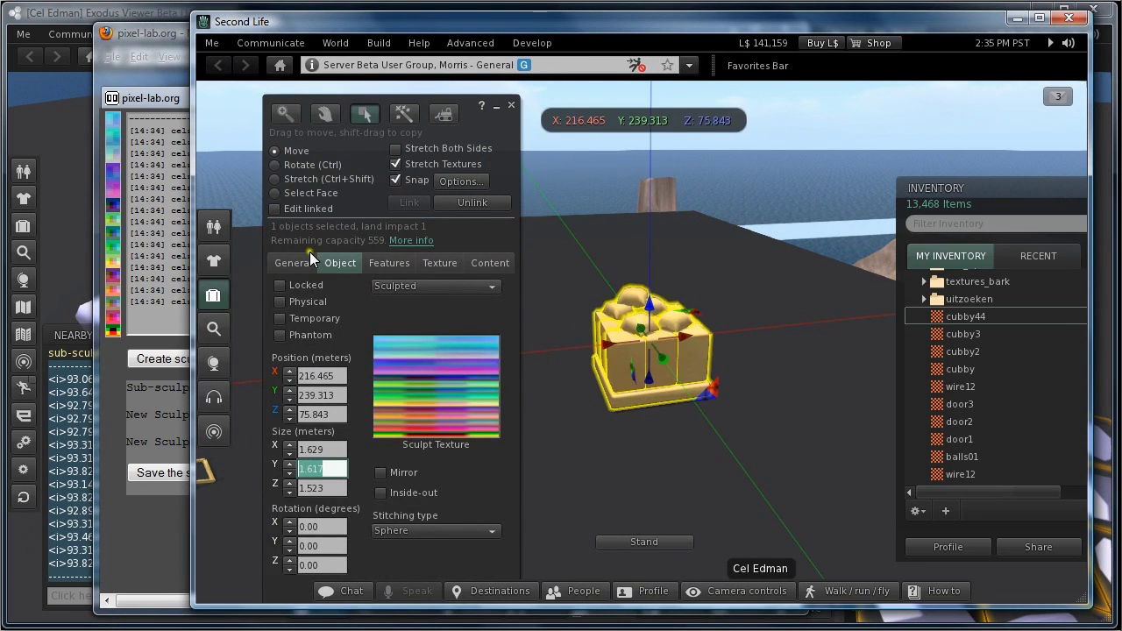
Copy the Z scale of 0.917 from pixel-lab.org, set it as the sculpted prim's Z size in Second Life, and finish editing
left_click(139, 230)
left_click_drag(427, 439, 462, 441)
key("ctrl+c")
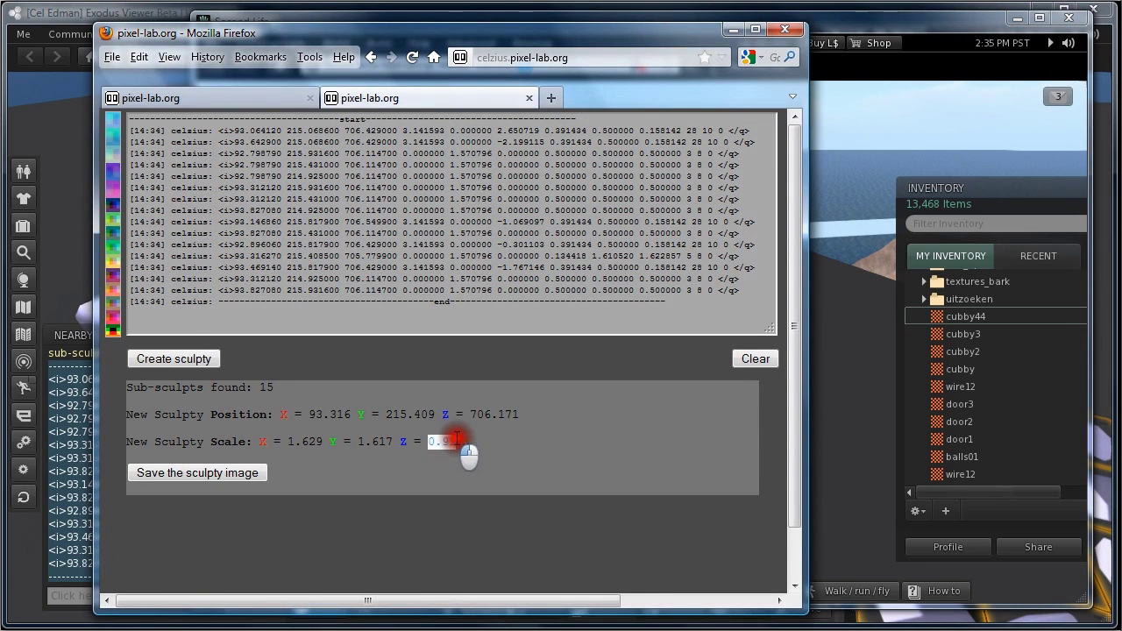
left_click(854, 429)
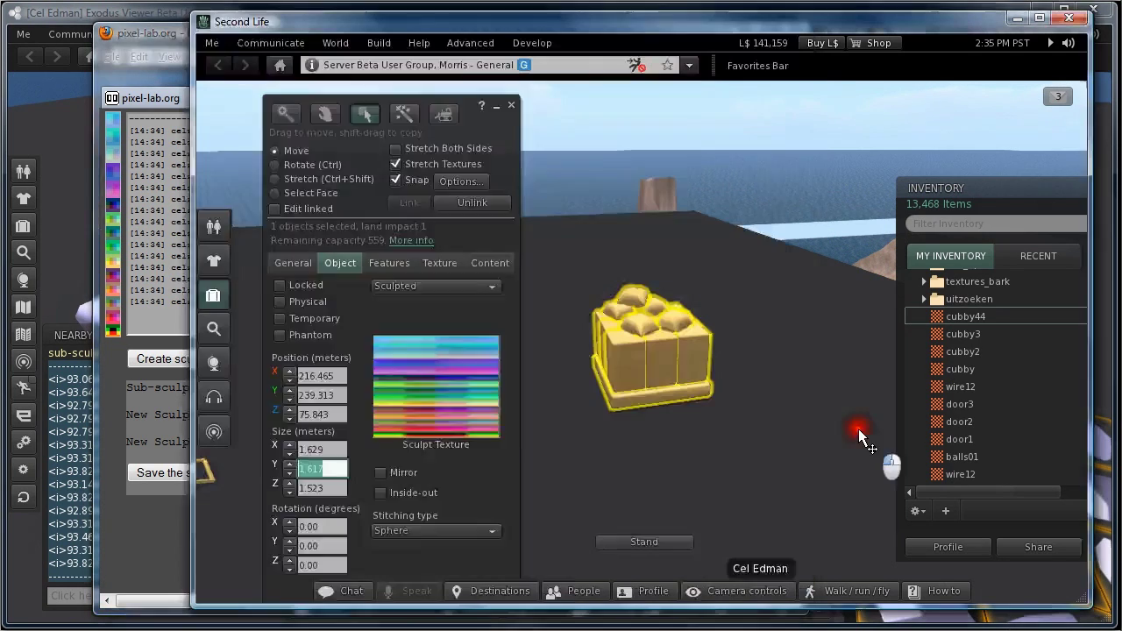
left_click(623, 358)
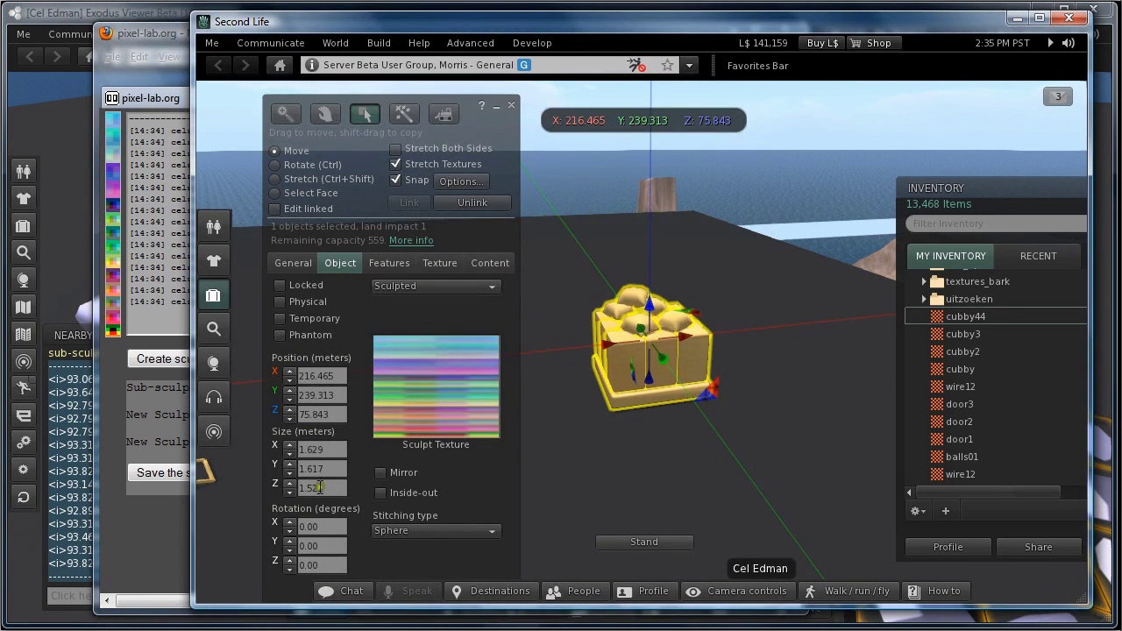
left_click(328, 487)
key("ctrl+v")
key("Return")
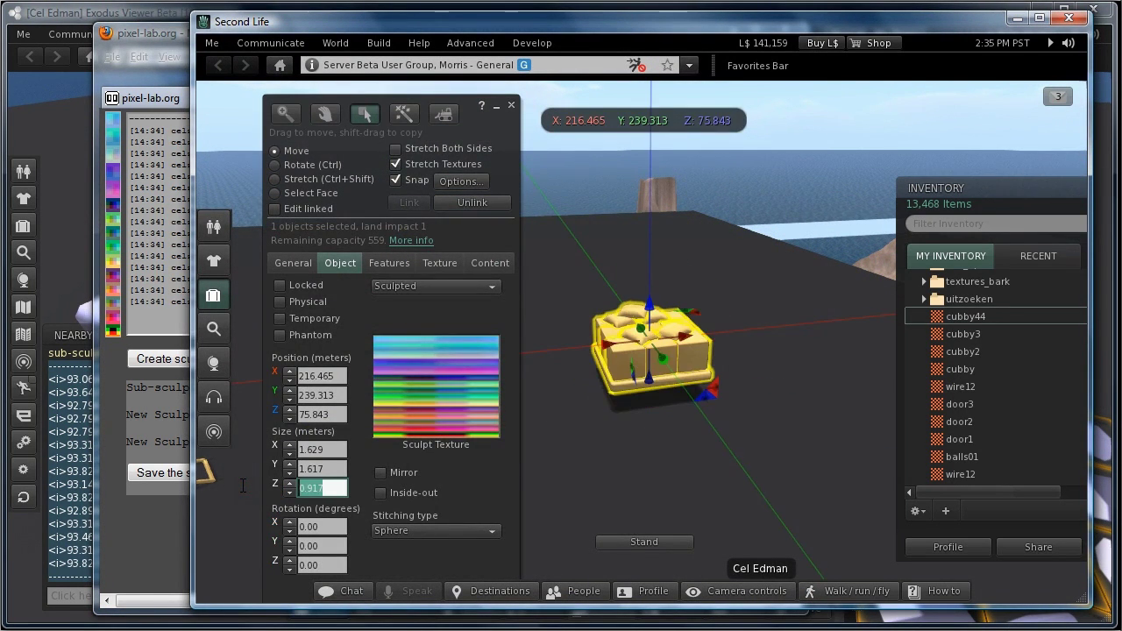
left_click(511, 107)
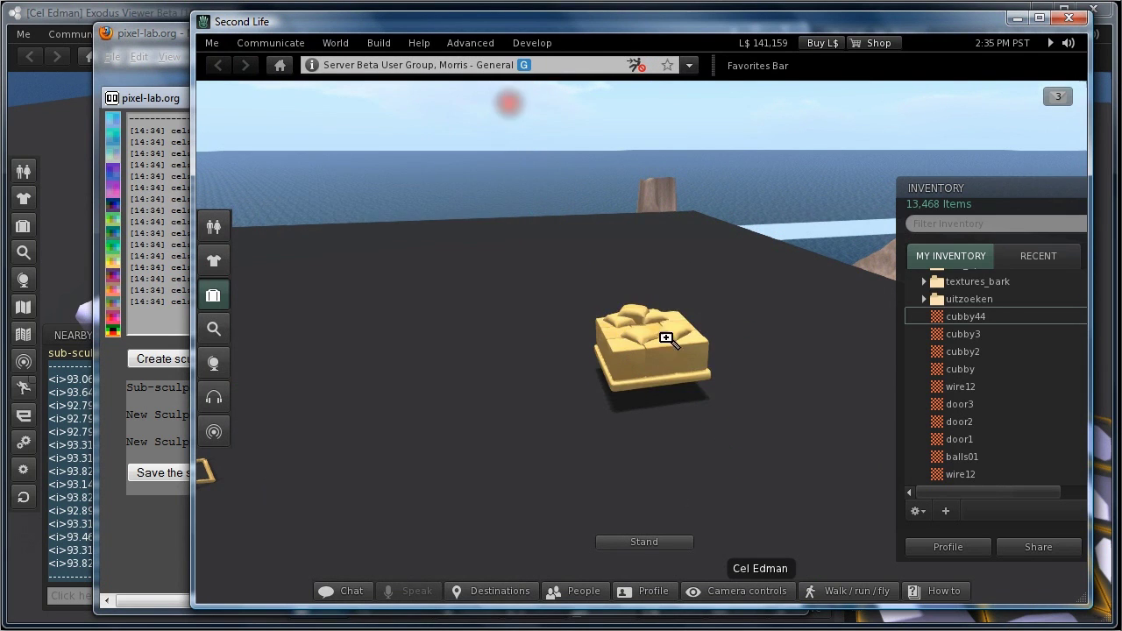